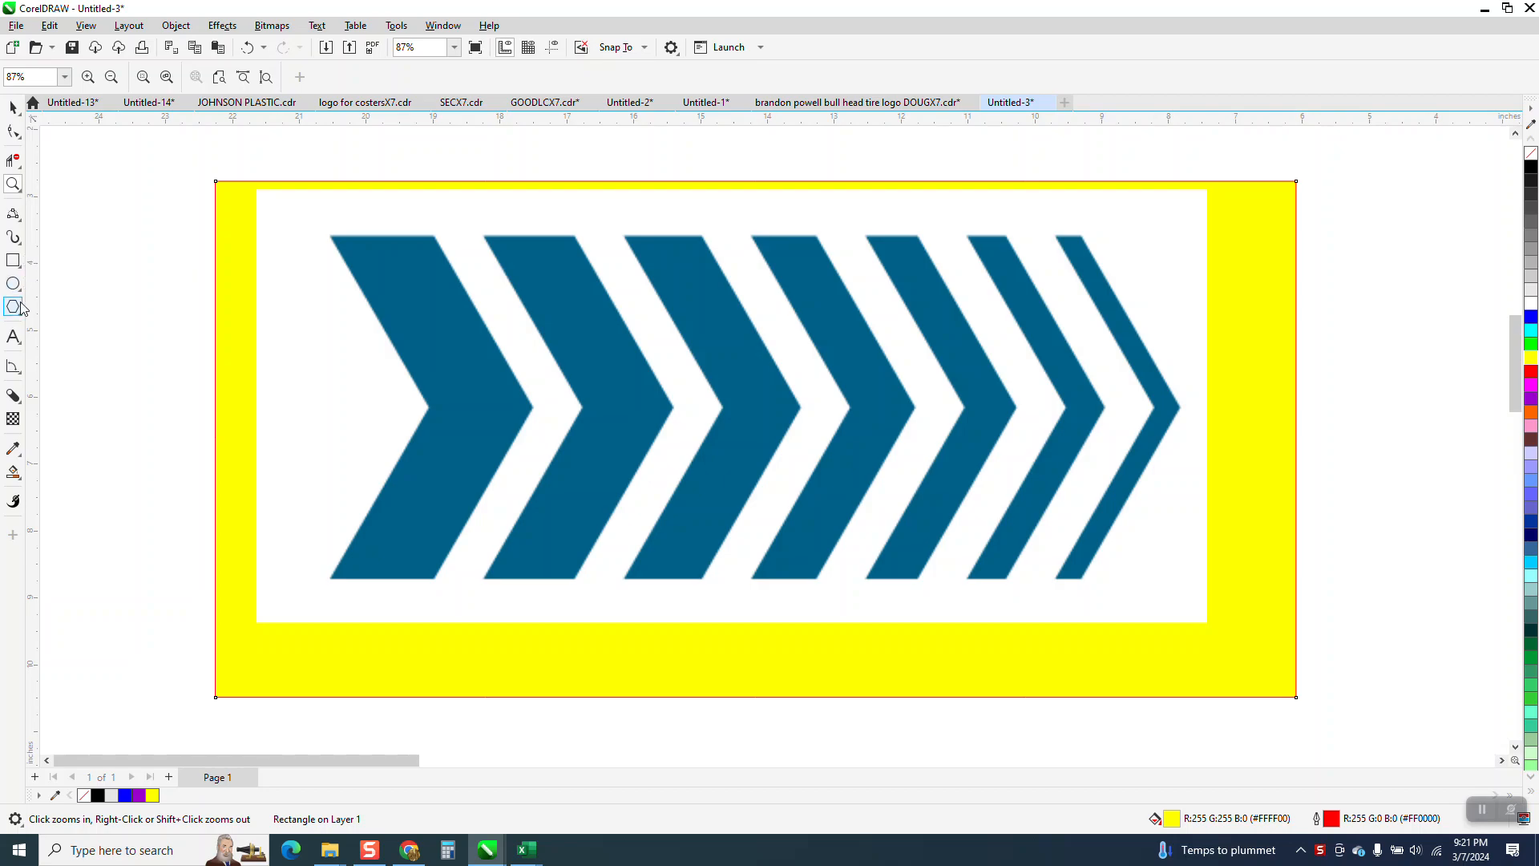
Measure the gaps between neighbouring chevrons in the reference image with parallel dimensions, and delete the dimensions
click(17, 372)
click(80, 362)
drag(1155, 413, 1114, 406)
click(1115, 405)
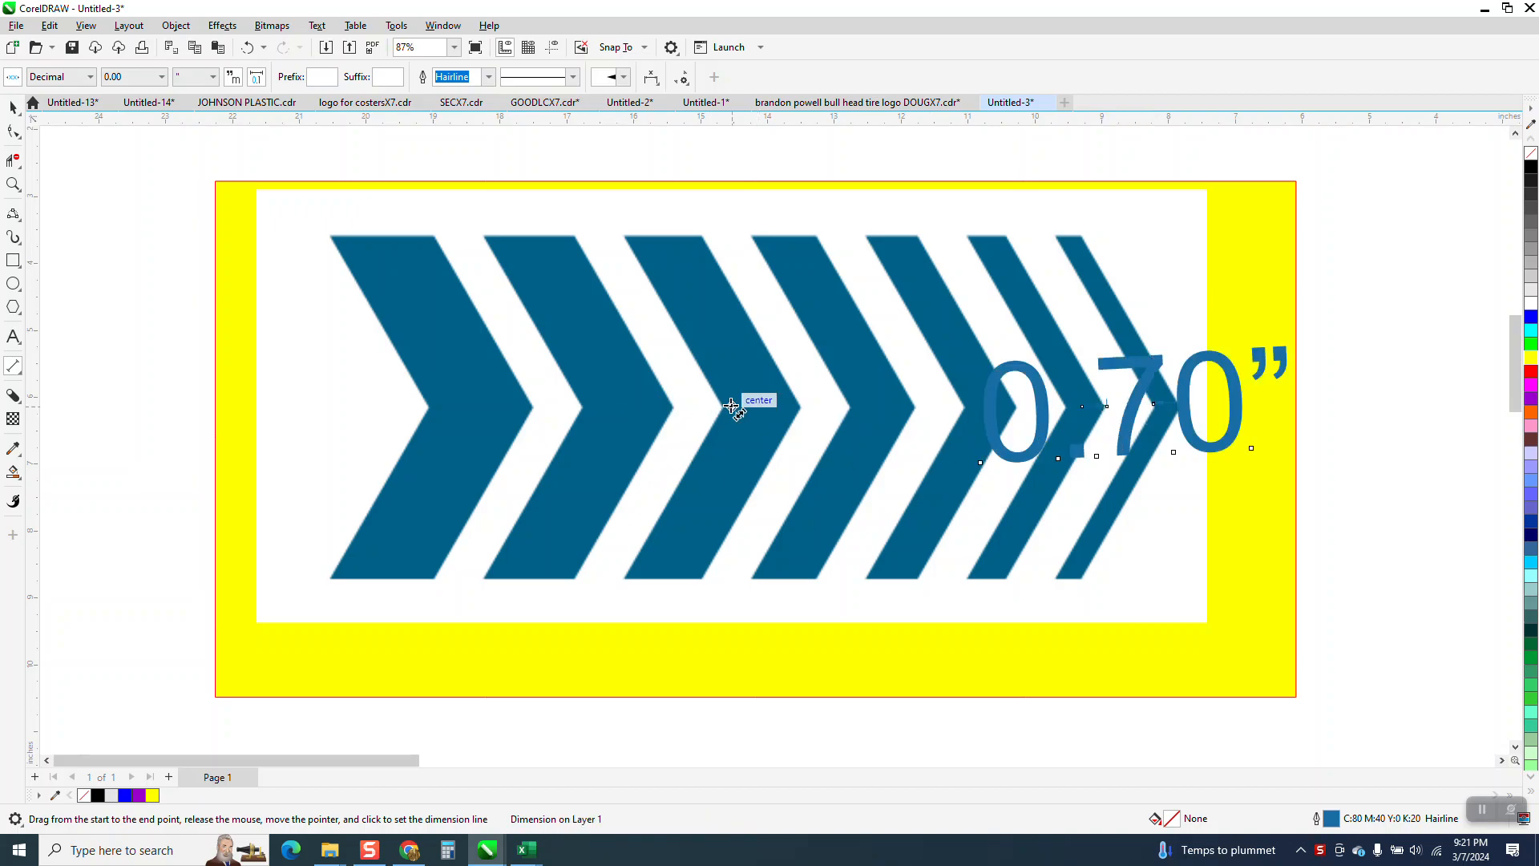
drag(723, 408, 673, 405)
click(712, 426)
scroll(722, 429, down, 3)
key(Delete)
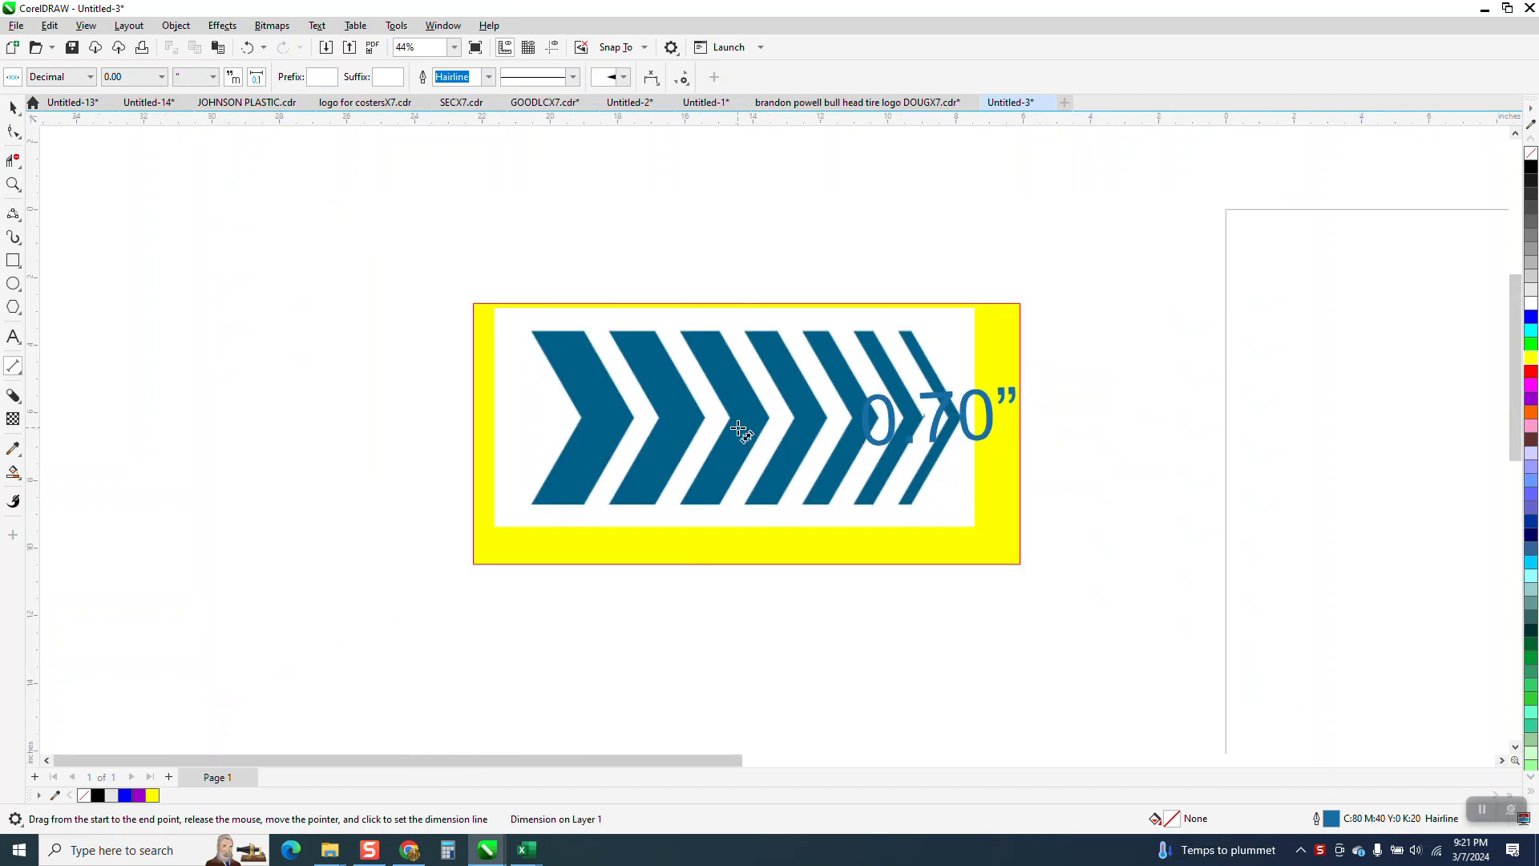
key(space)
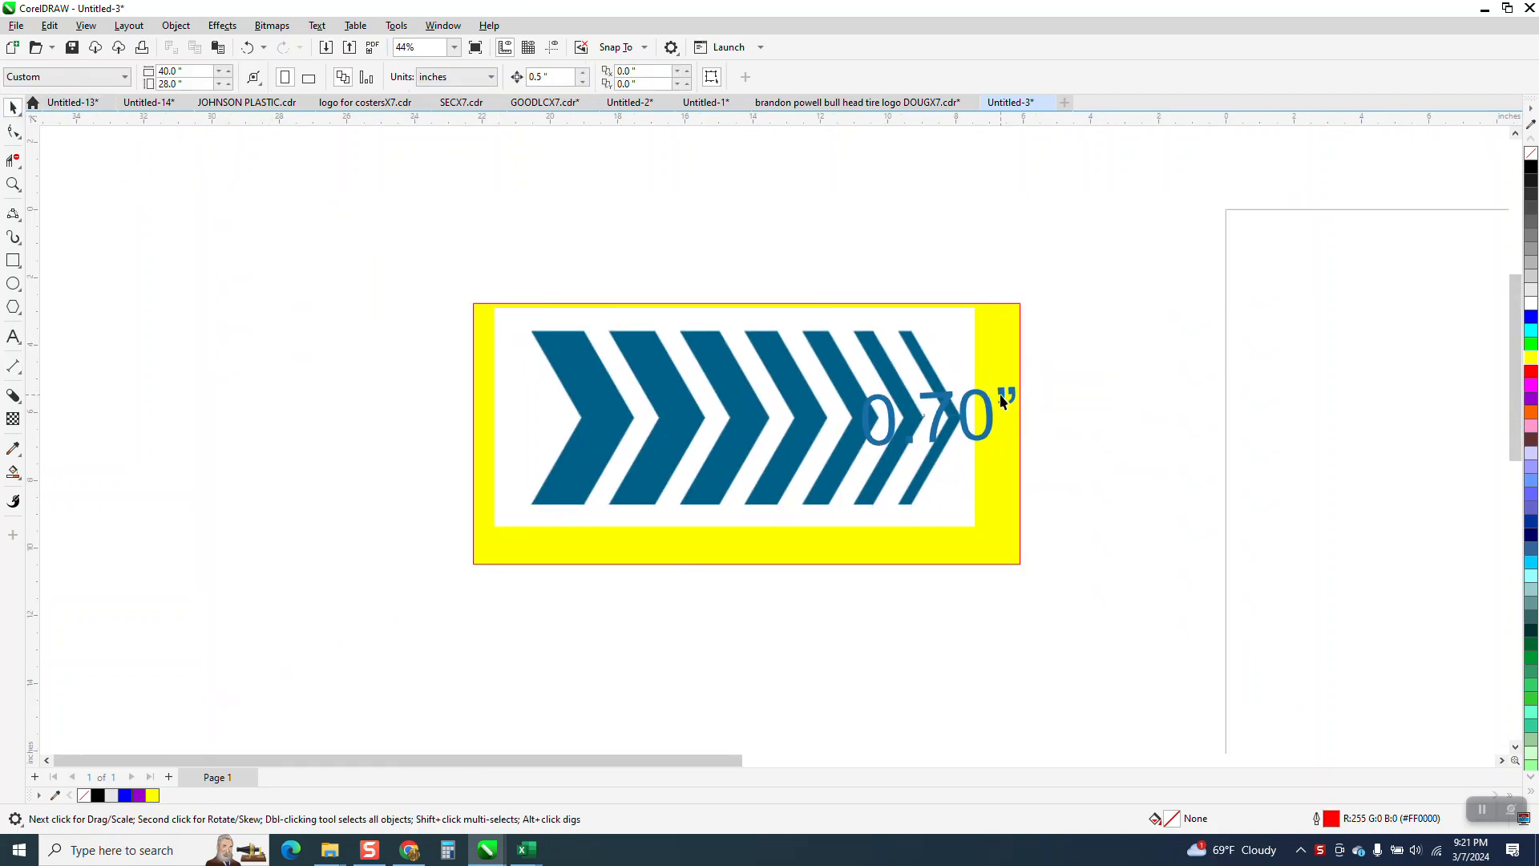
click(980, 404)
click(995, 414)
key(Delete)
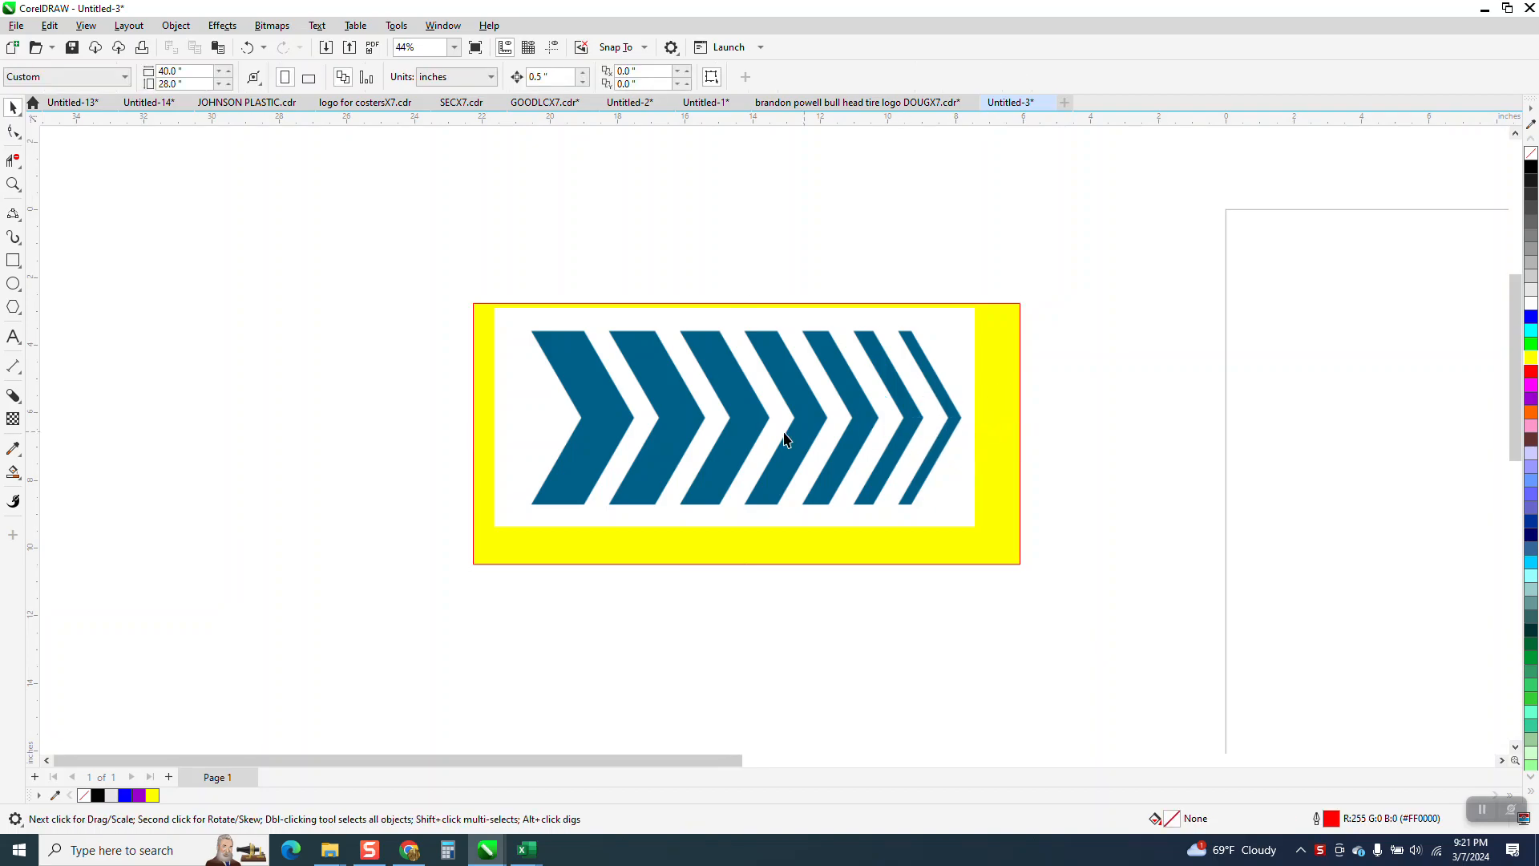
Draw a six-sided polygon about 10.97 by 12.66 inches on the page and rotate it 30 degrees
scroll(740, 435, down, 2)
click(13, 184)
drag(561, 355, 1079, 522)
scroll(787, 482, down, 1)
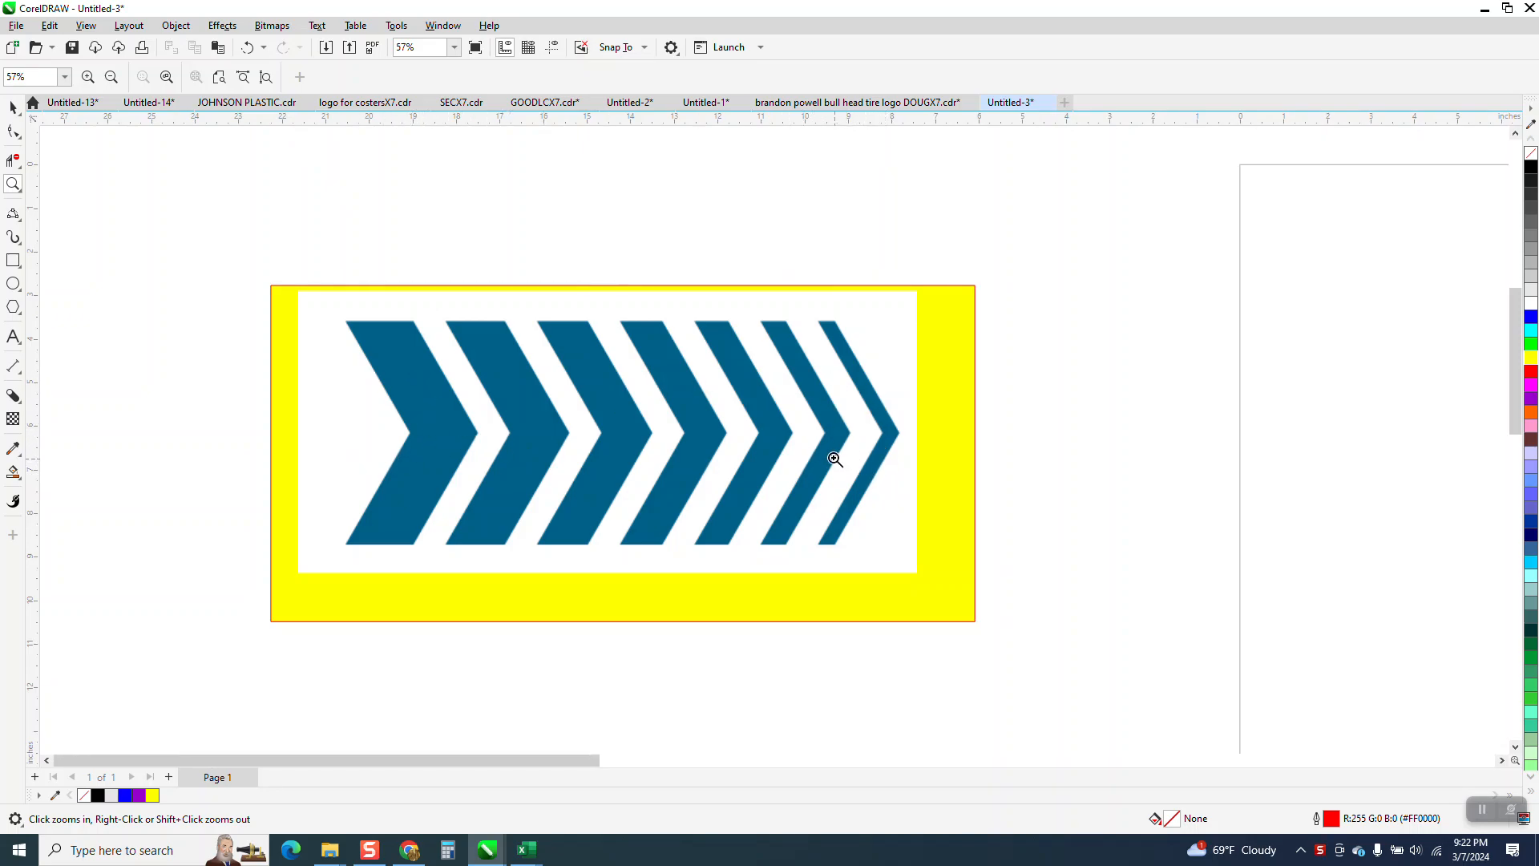
scroll(835, 447, down, 3)
scroll(677, 378, down, 1)
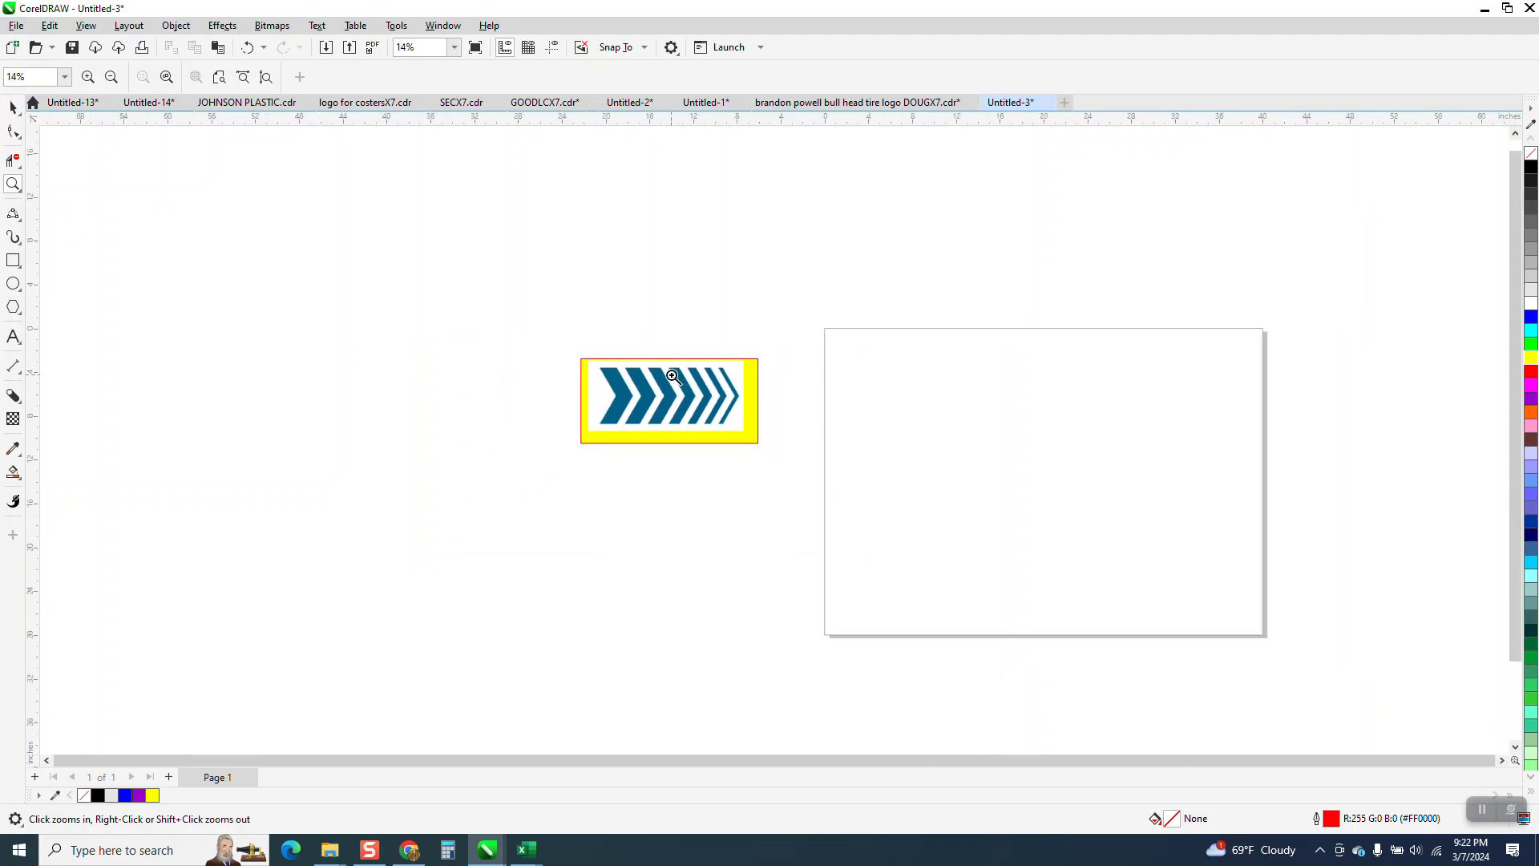
click(15, 308)
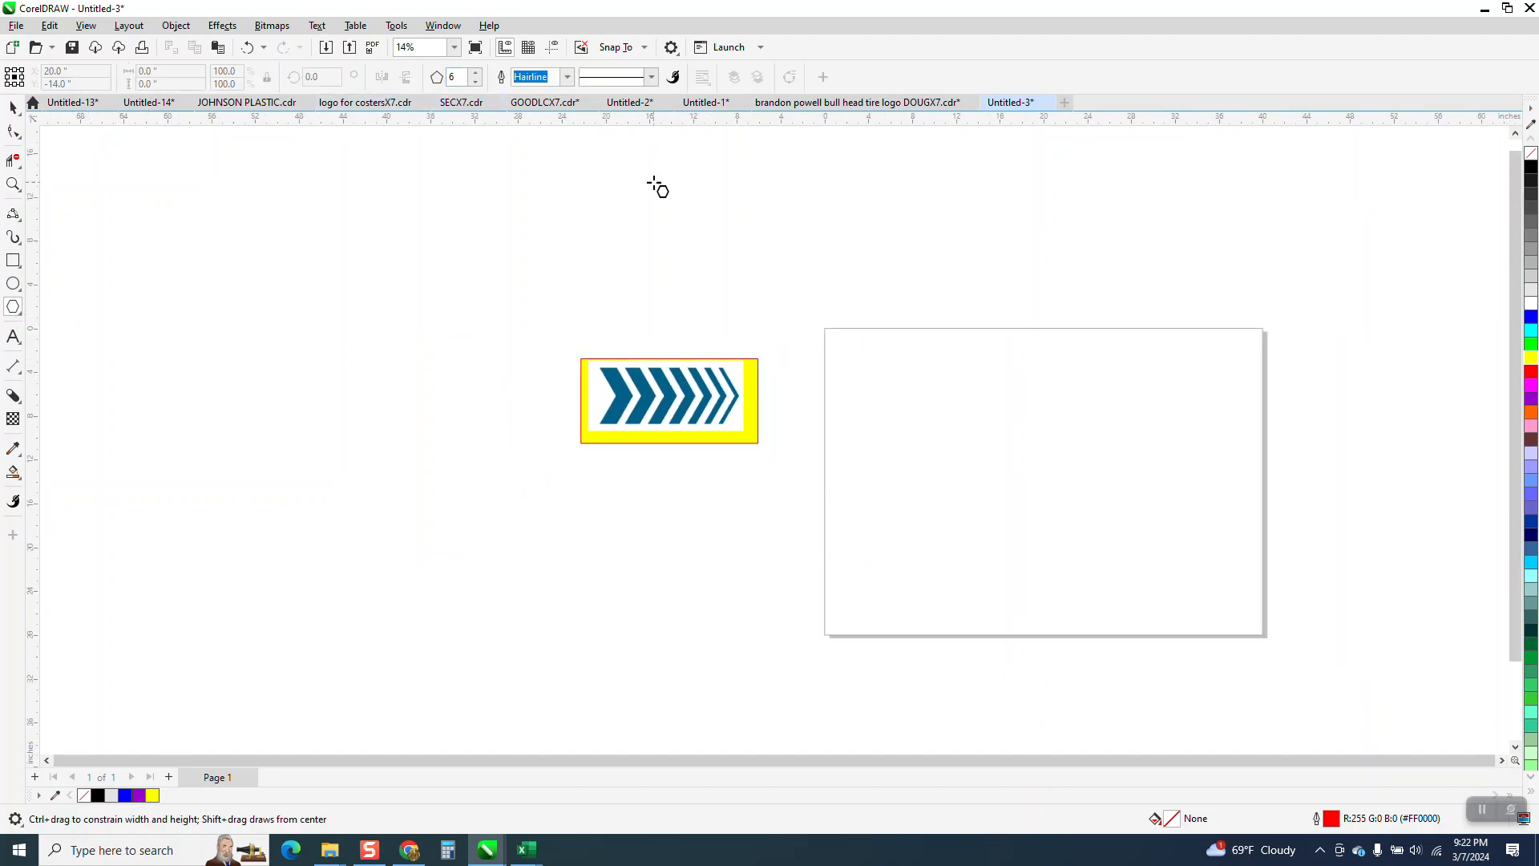
drag(1164, 394, 1038, 538)
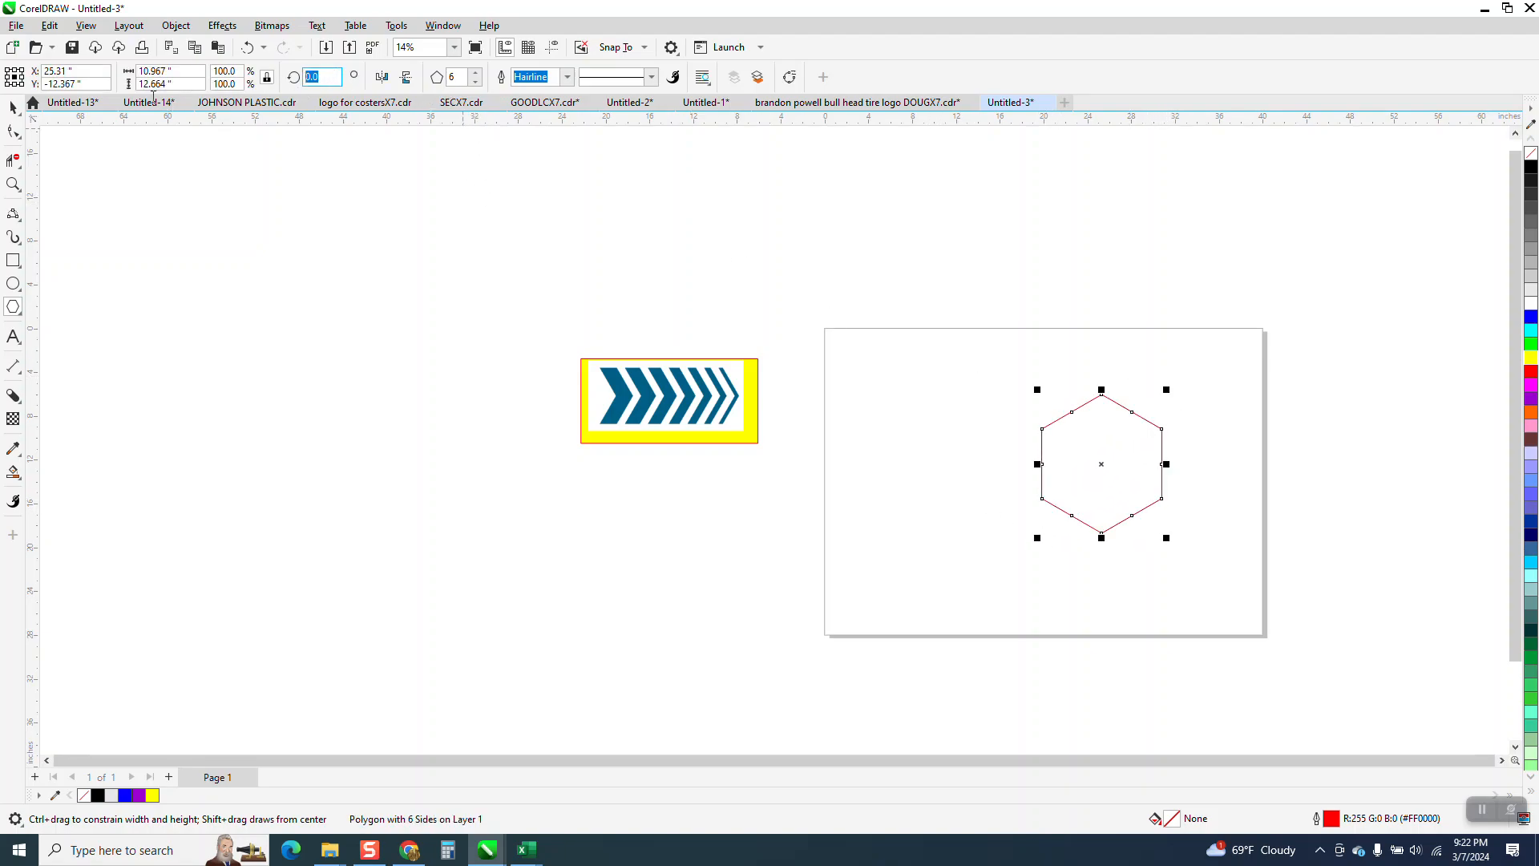
text(30)
key(Return)
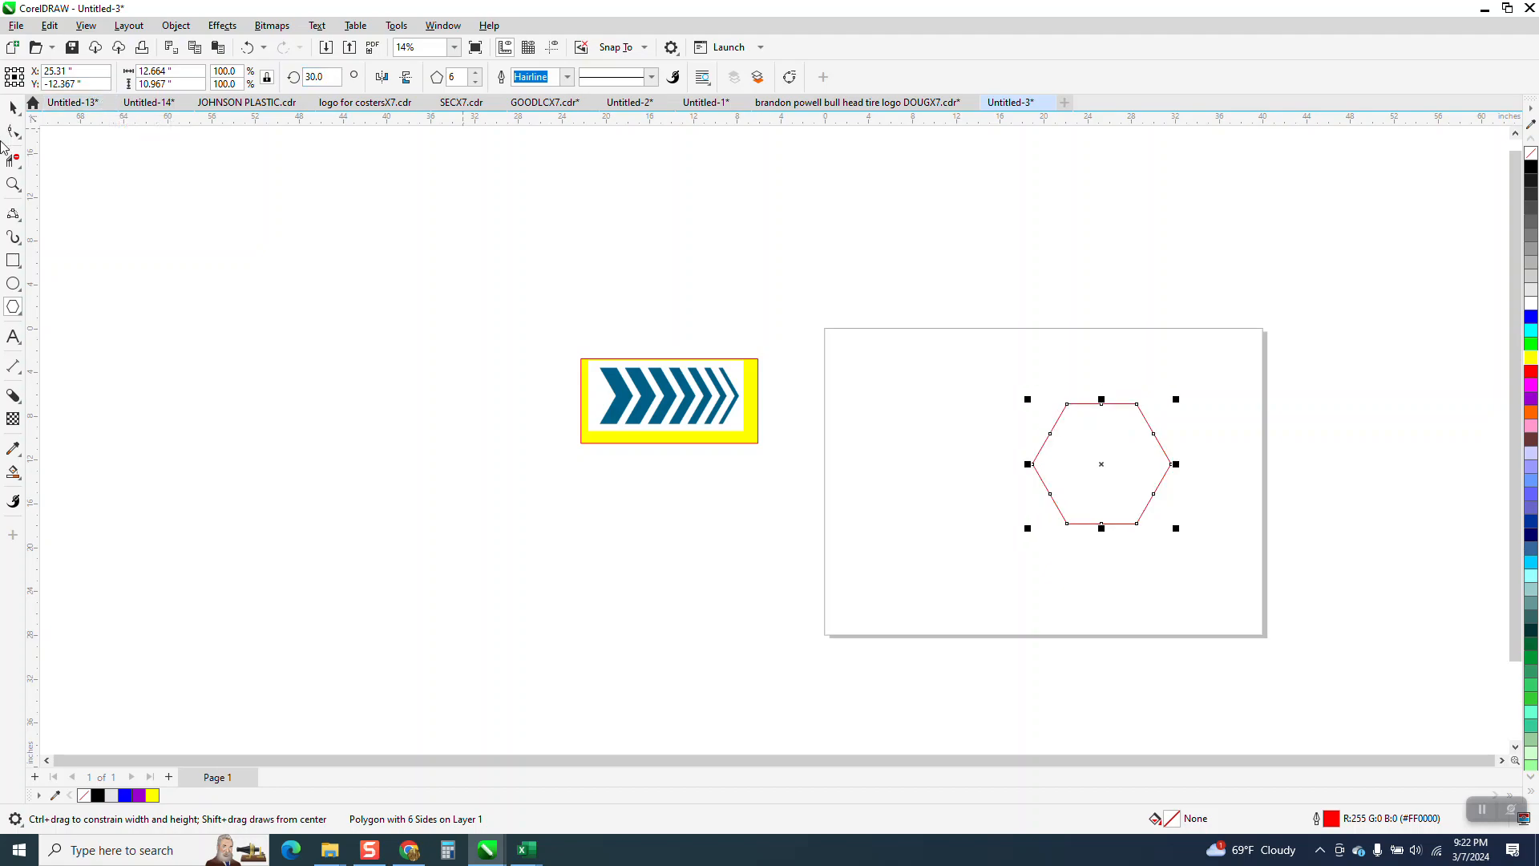
Move the chevron reference image together with its yellow rectangle to the empty area above the page
scroll(1070, 497, down, 1)
key(space)
drag(621, 369, 907, 509)
drag(780, 434, 1000, 302)
click(12, 185)
drag(877, 377, 1281, 604)
click(21, 111)
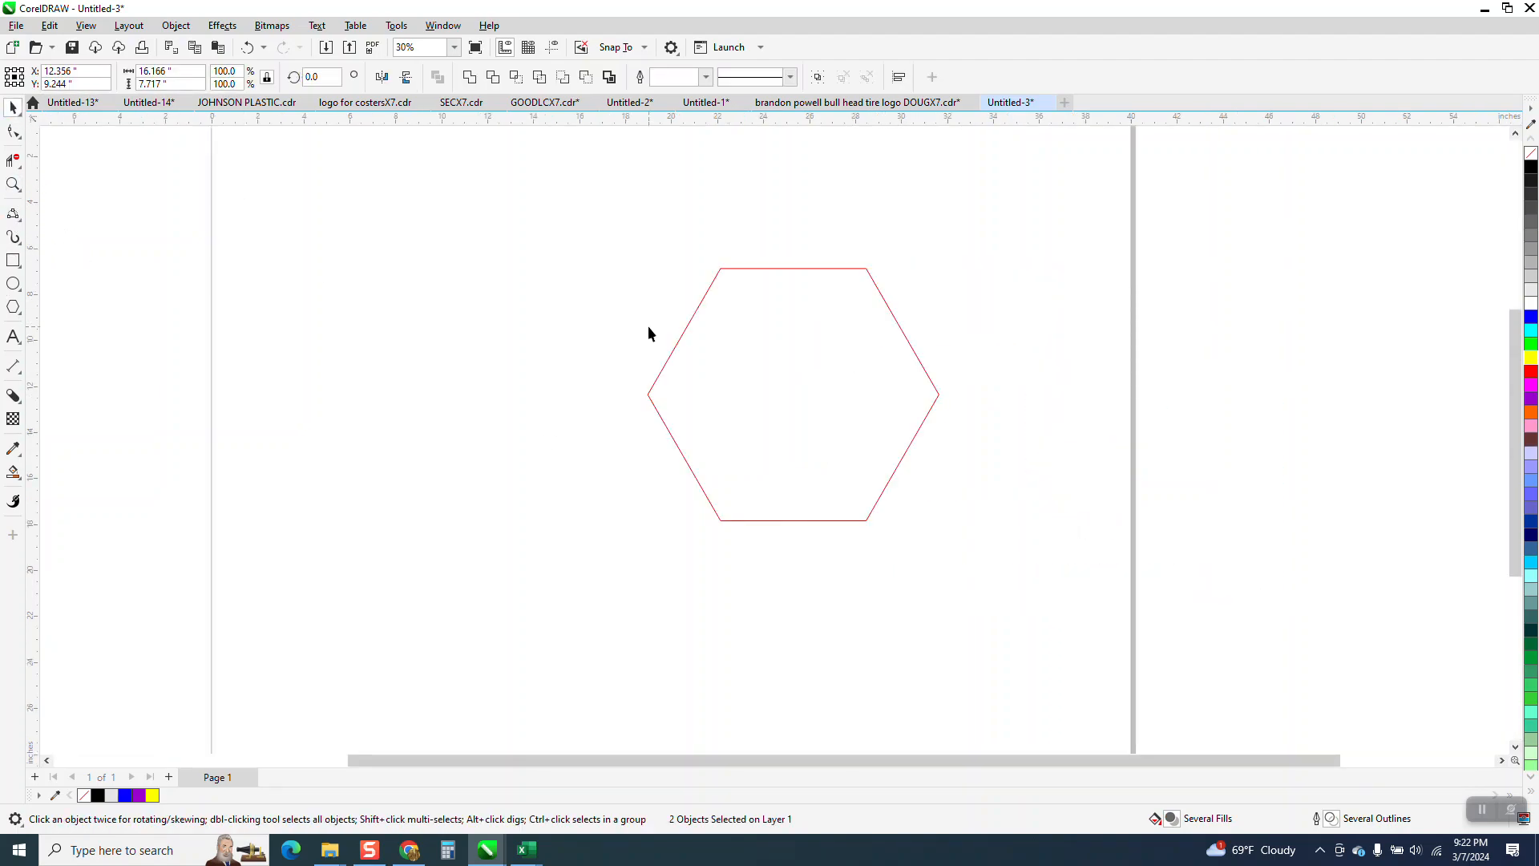
Duplicate the hexagon in place and nudge the copy 0.5 inch to the left
click(930, 371)
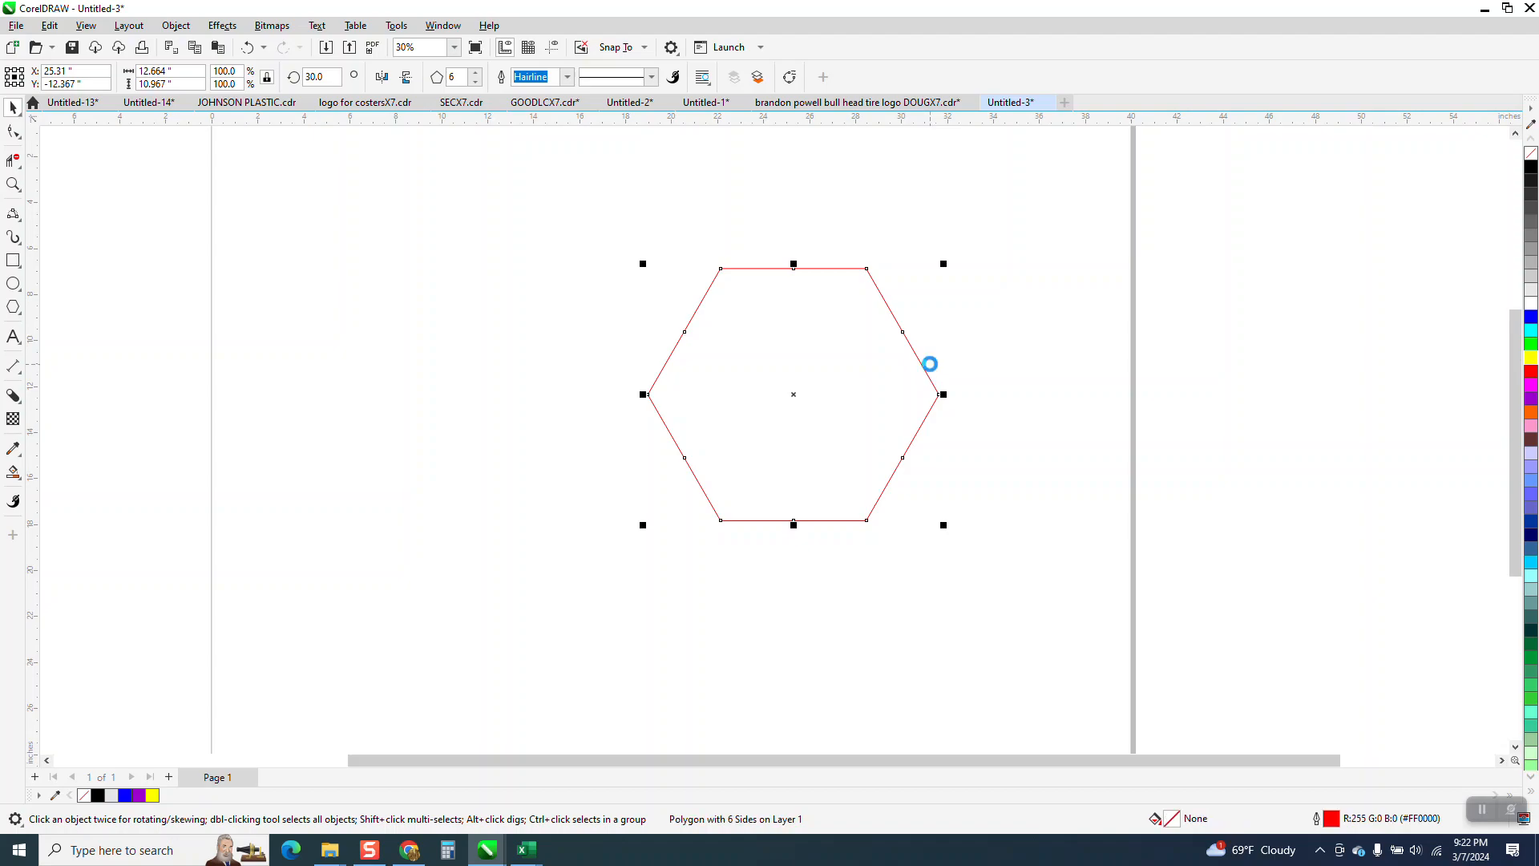
click(760, 218)
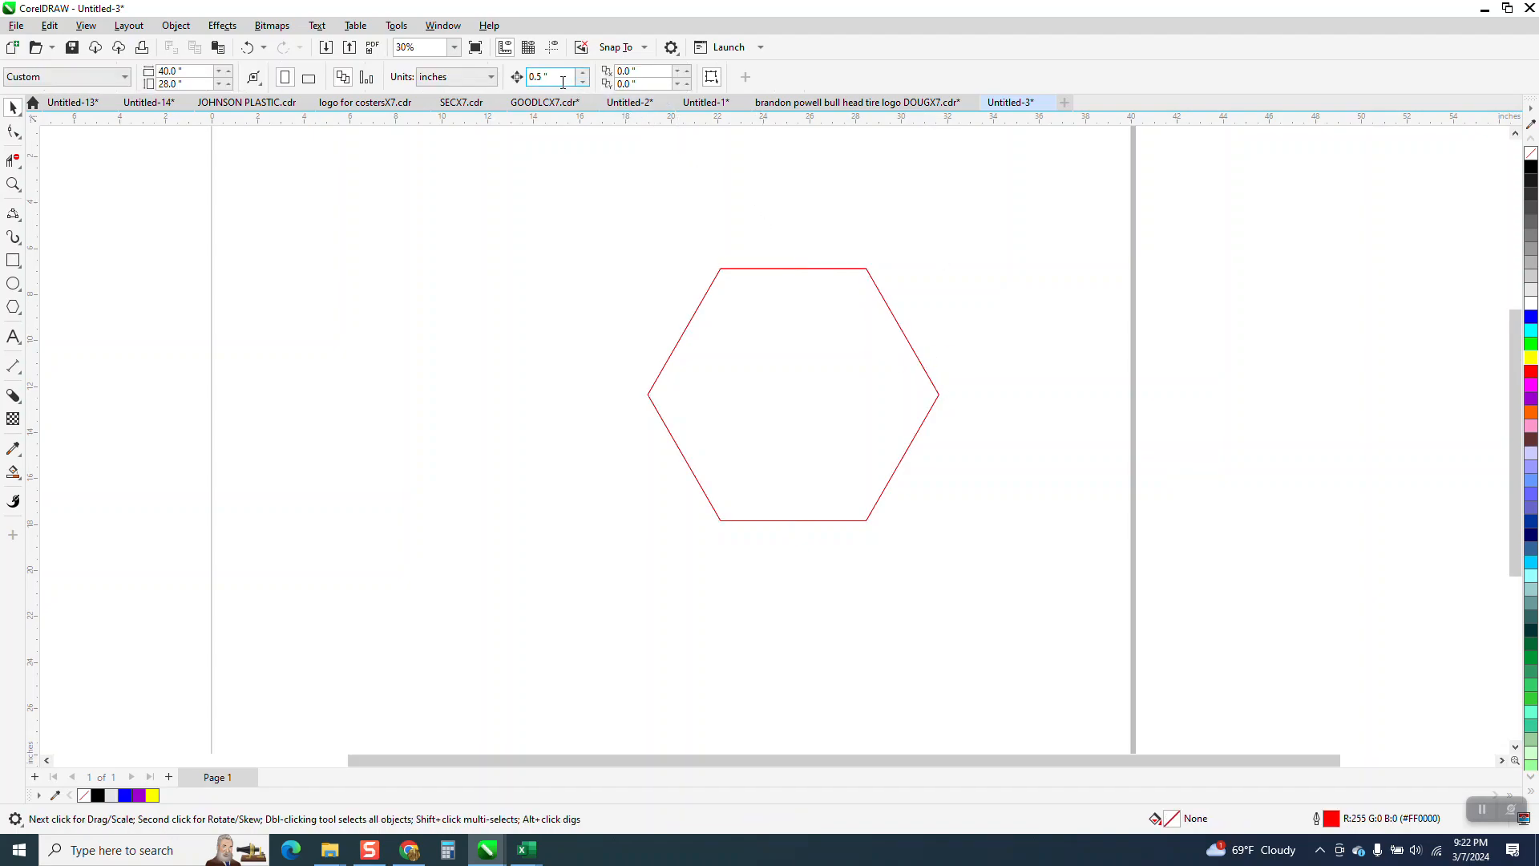
click(787, 267)
key(Left)
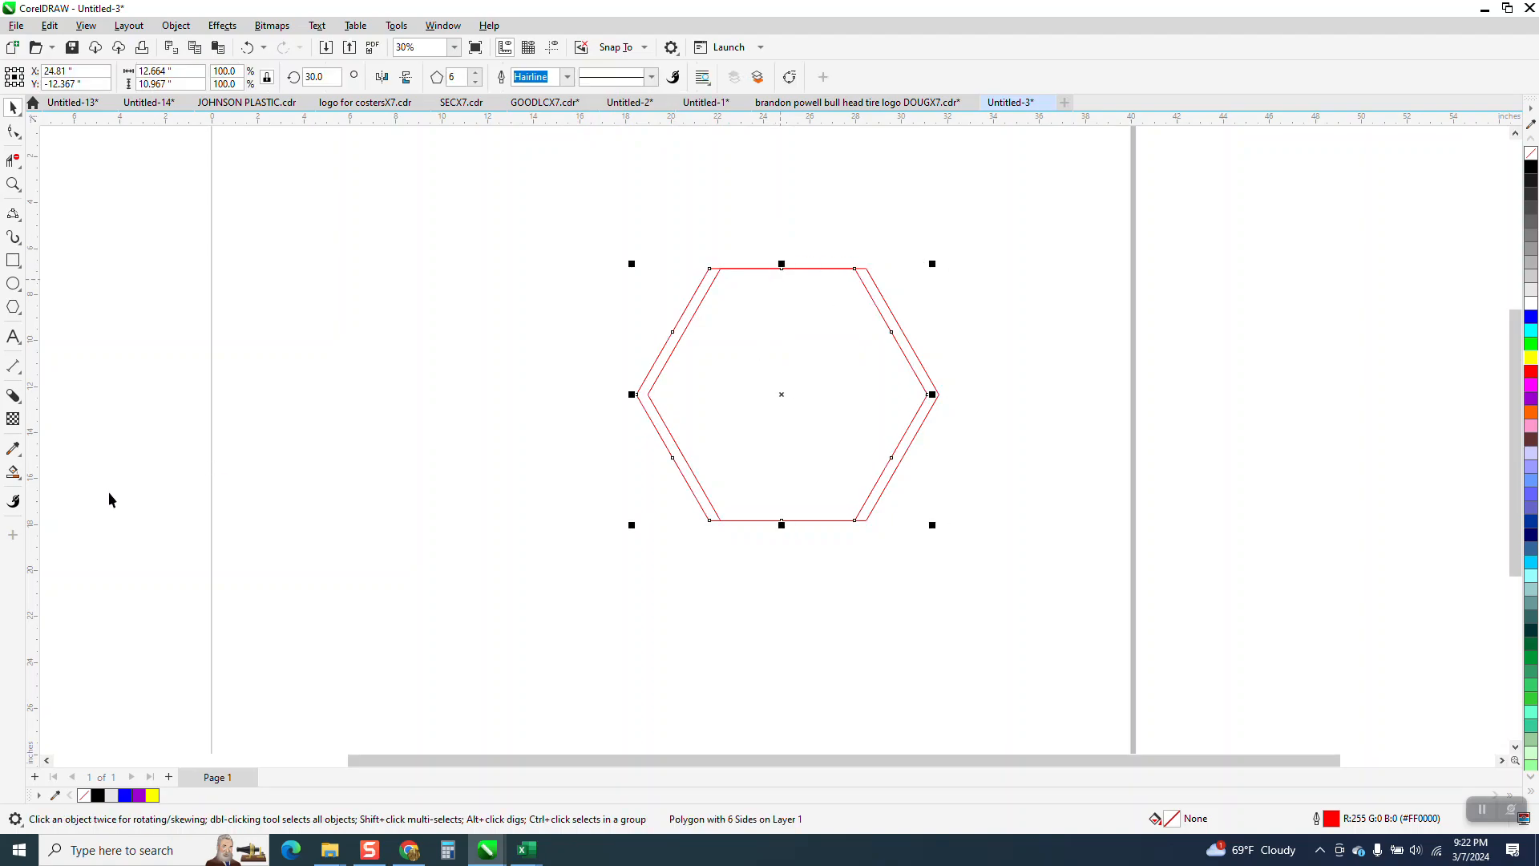
Smart-fill the chevron-shaped band between the right sides of the two hexagons in black without an outline
click(13, 472)
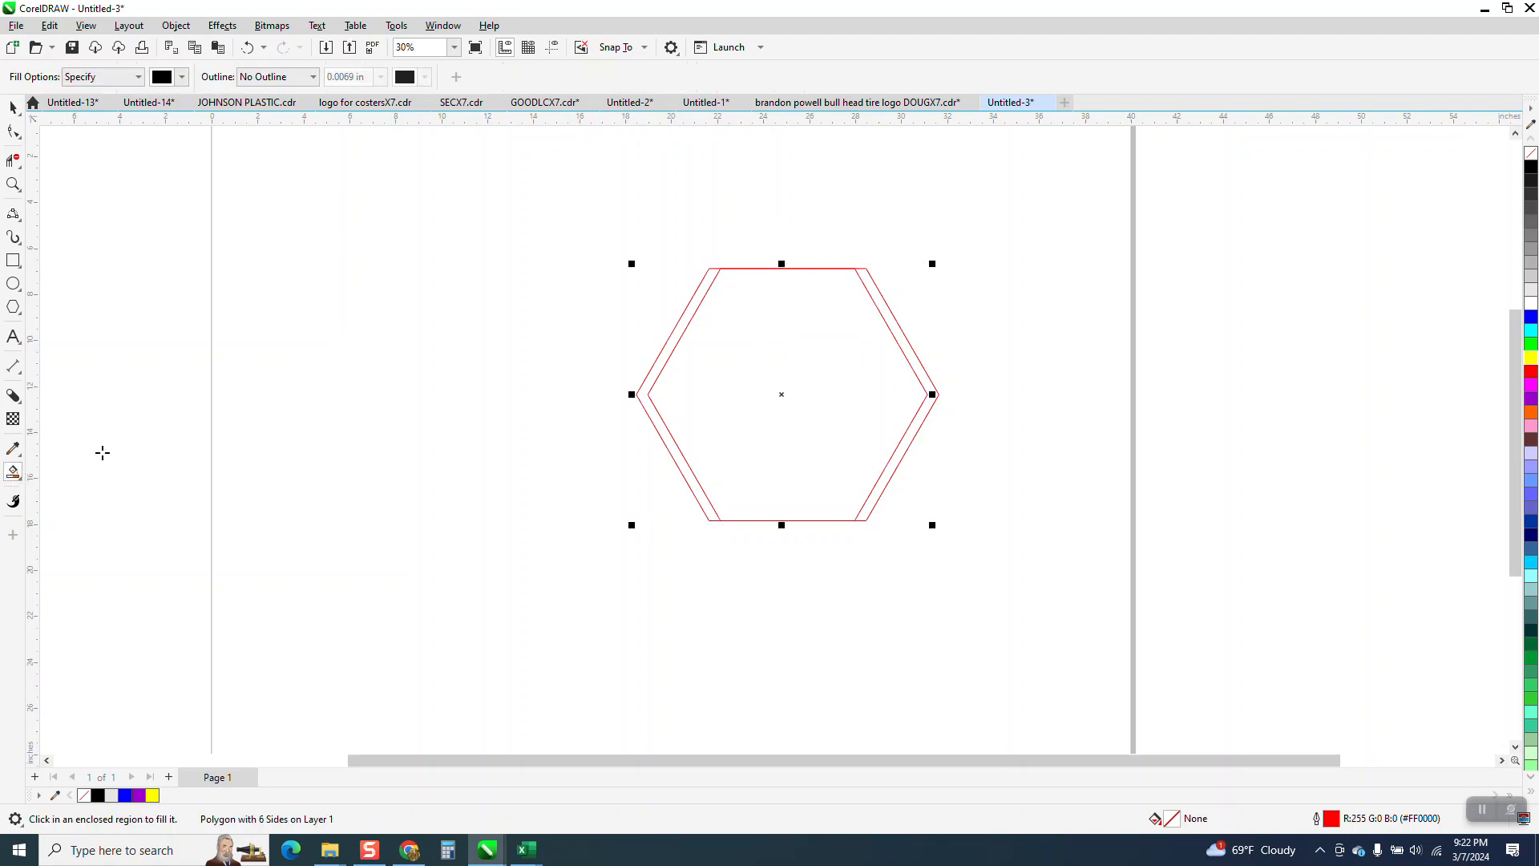
click(896, 334)
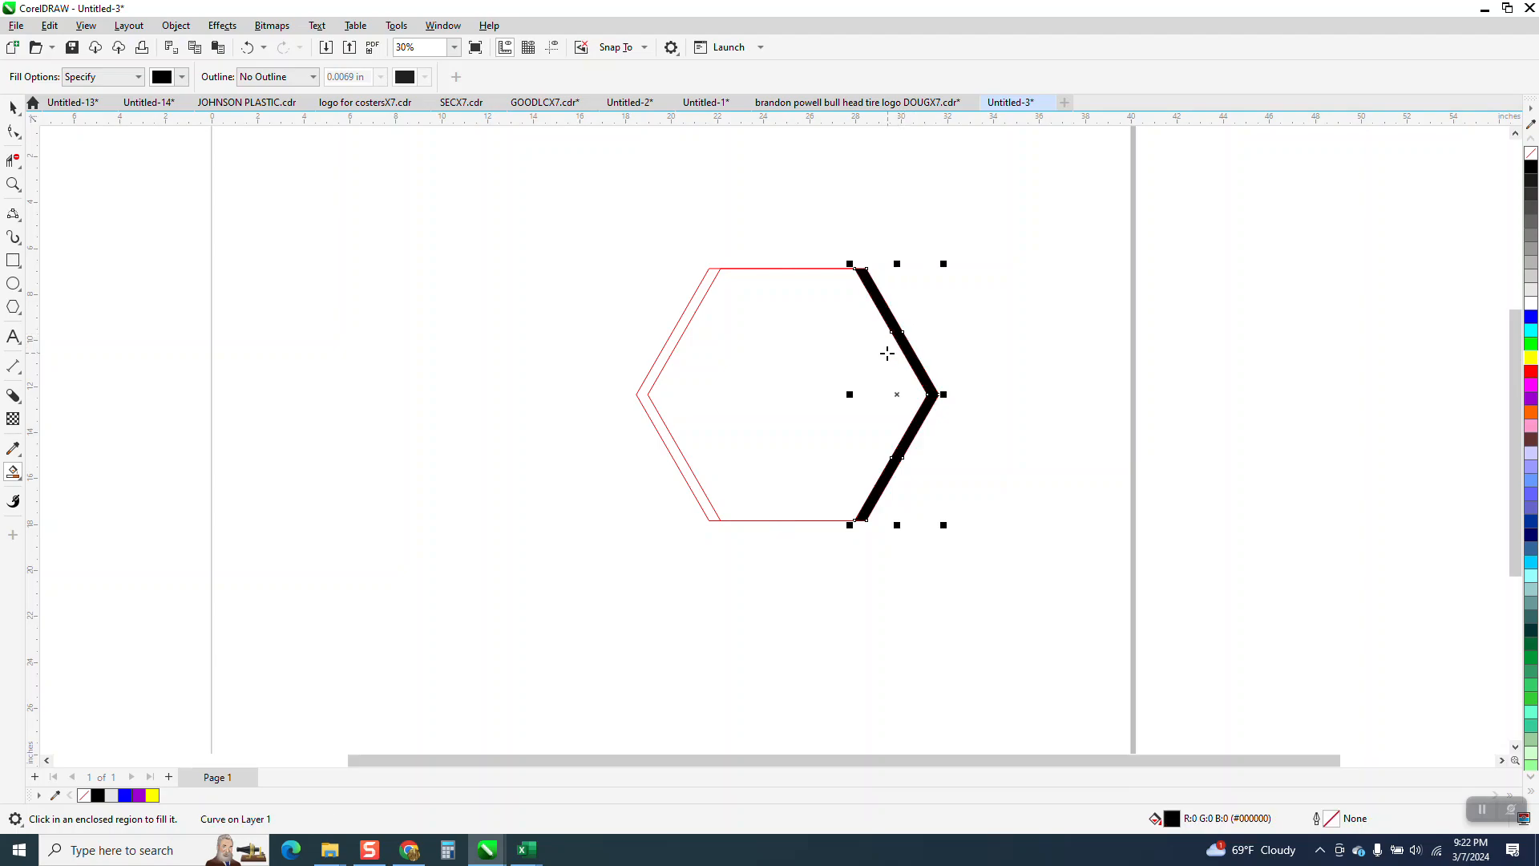
click(13, 107)
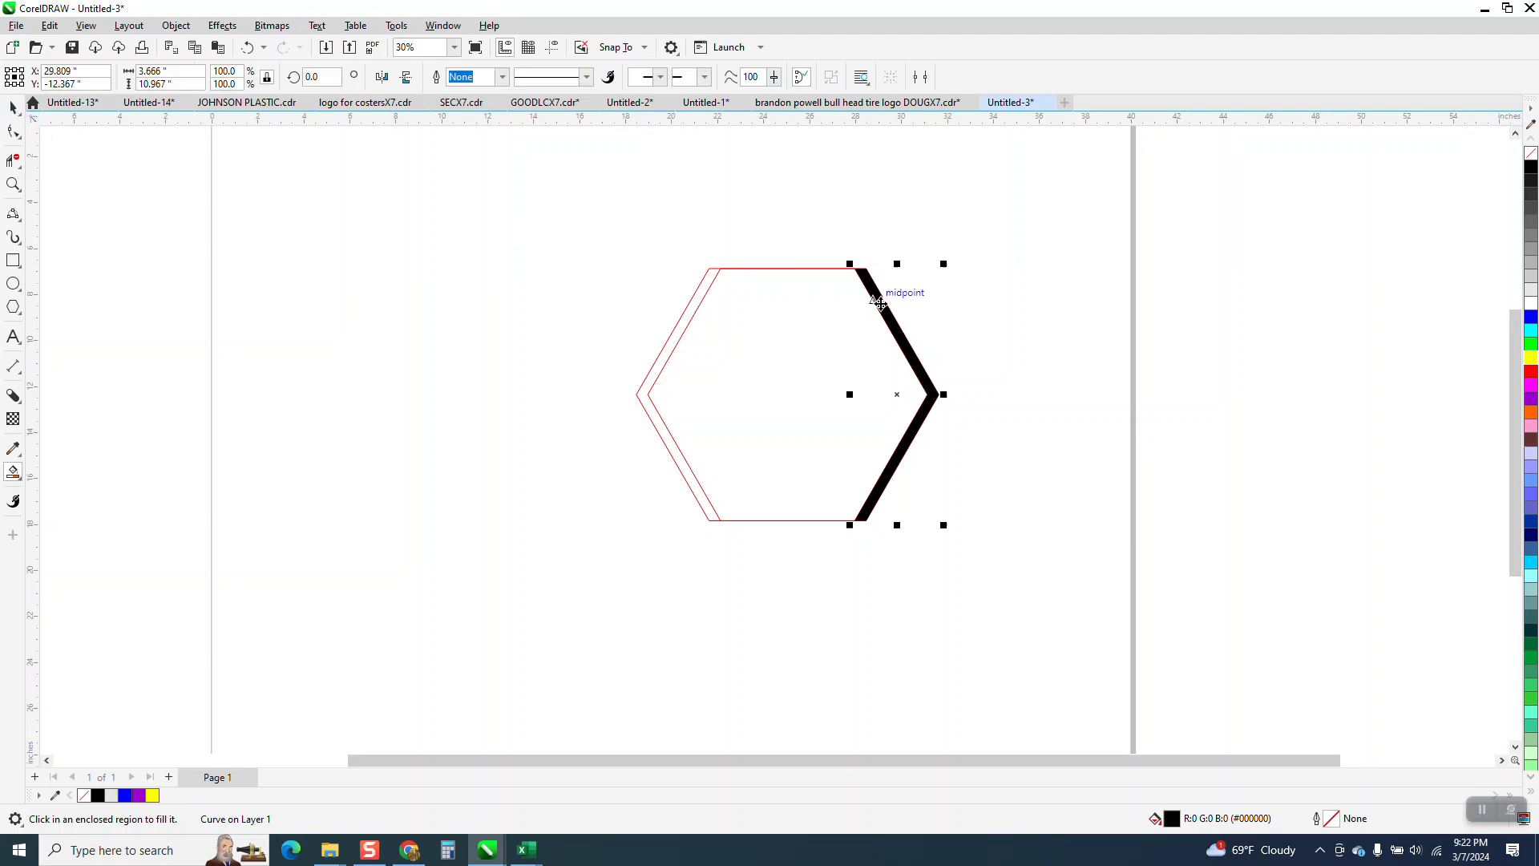
Nudge the black chevron horizontally to the right, off the page, to an X position of 45.309 inches
click(914, 358)
key(Right)
key(Right)
key(Right)
key(Right)
key(Right)
key(Right)
key(Right)
key(Right)
key(Right)
key(Right)
key(Right)
key(Right)
key(Right)
key(Right)
key(Right)
key(Right)
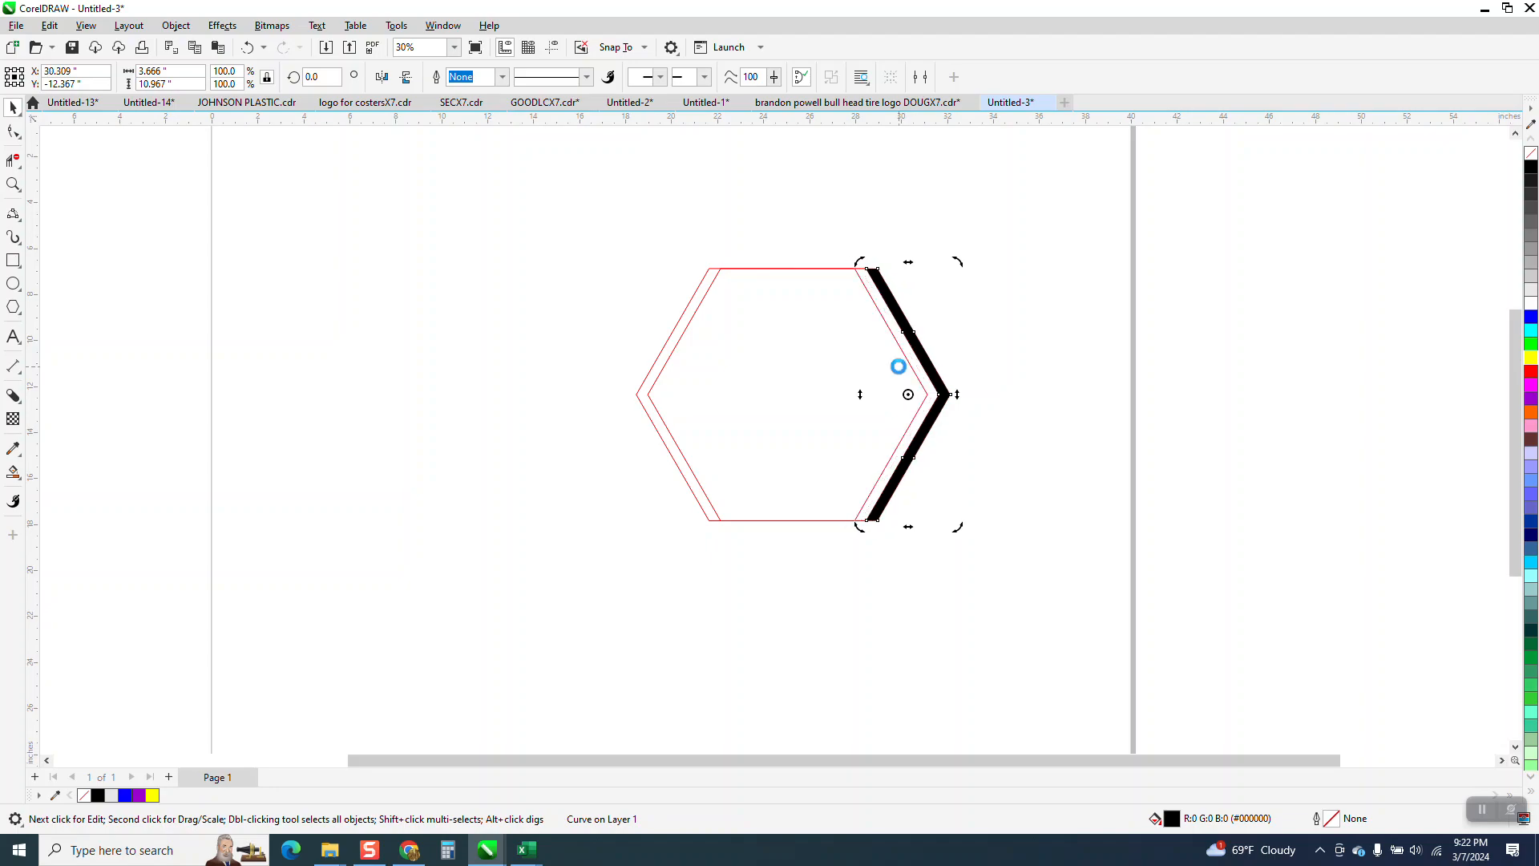
key(Right)
key(Right)
key(Right)
key(Right)
key(Right)
key(Right)
key(Right)
key(Right)
key(Right)
key(Right)
key(Right)
key(Right)
key(Right)
key(Right)
key(Right)
key(Right)
key(Right)
key(Right)
key(Right)
key(Right)
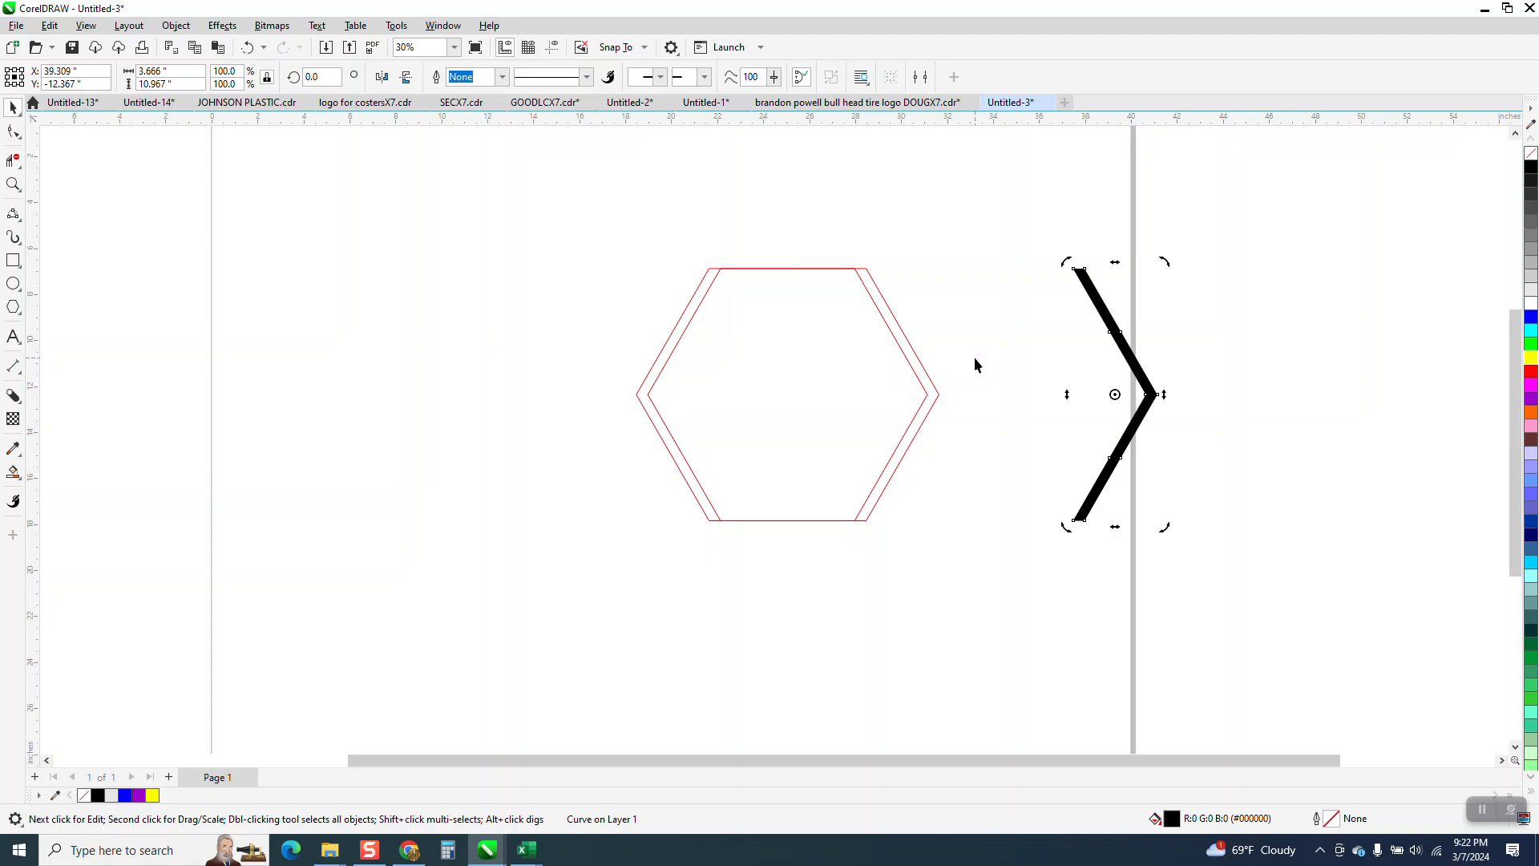
key(Right)
key(Right)
key(Right)
key(Right)
key(Right)
key(Right)
key(Right)
key(Right)
key(Right)
key(Right)
key(Right)
key(Right)
key(Right)
key(Right)
key(Right)
key(Right)
key(Right)
key(Right)
key(Right)
key(Right)
key(Right)
key(Right)
key(Right)
key(Right)
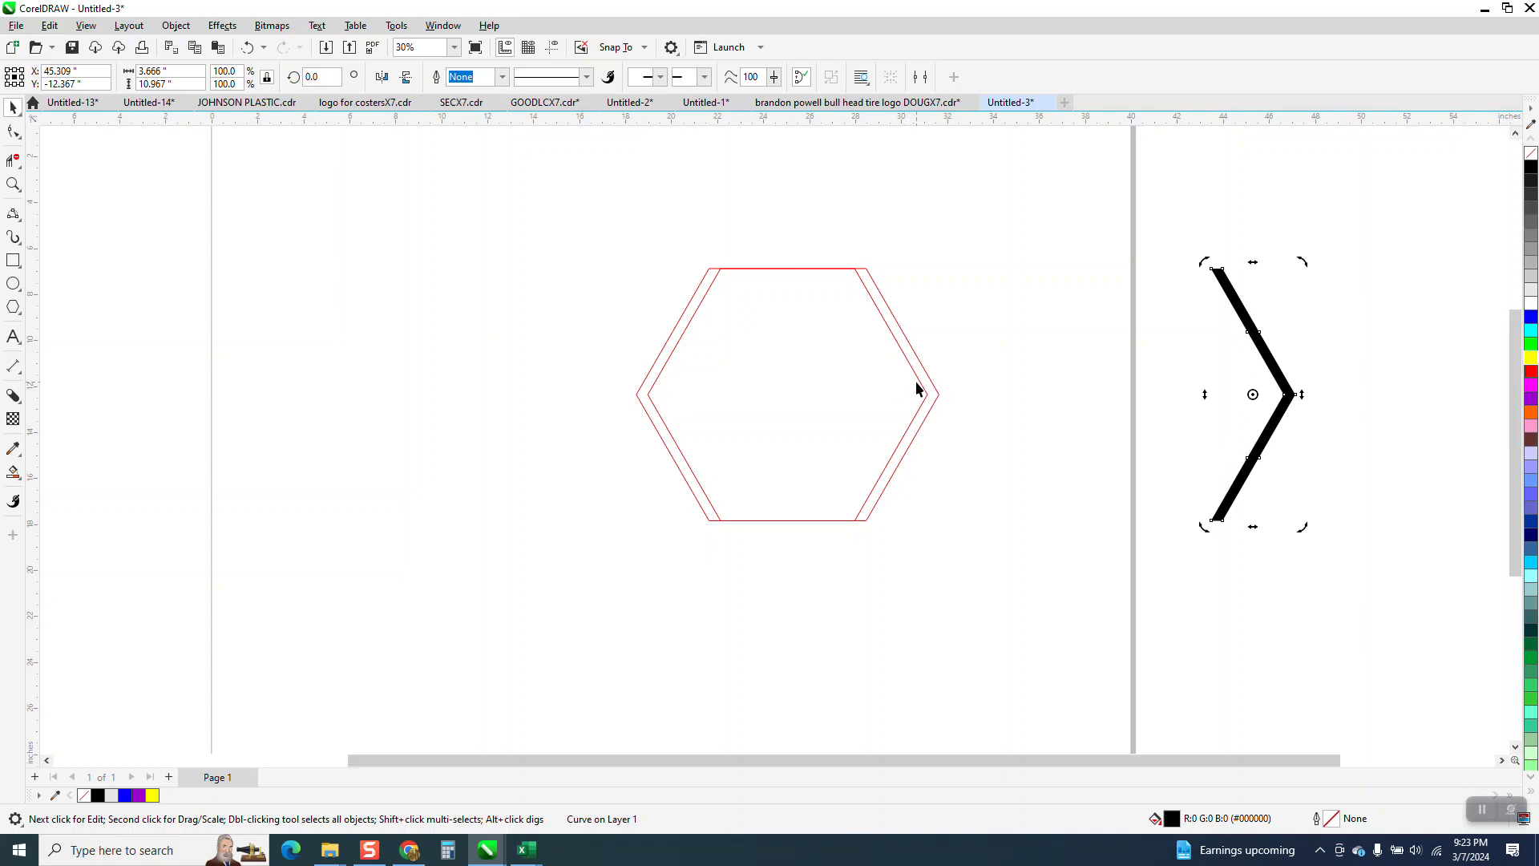
Nudge the copied hexagon another 0.5 inch left and smart-fill the wider band between the right sides in black
click(917, 388)
key(Left)
key(Left)
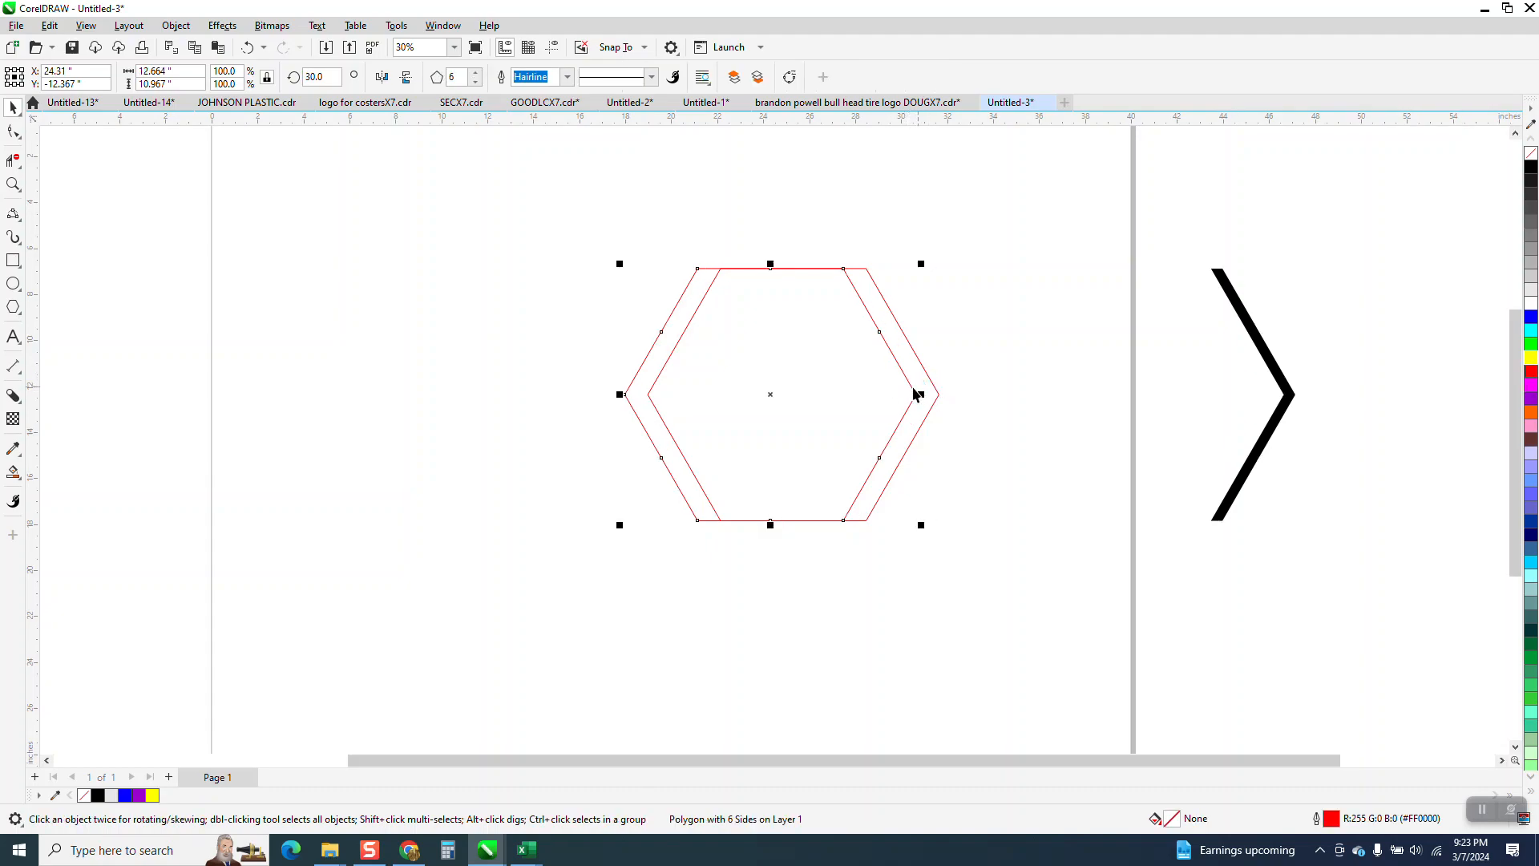
click(13, 473)
click(927, 393)
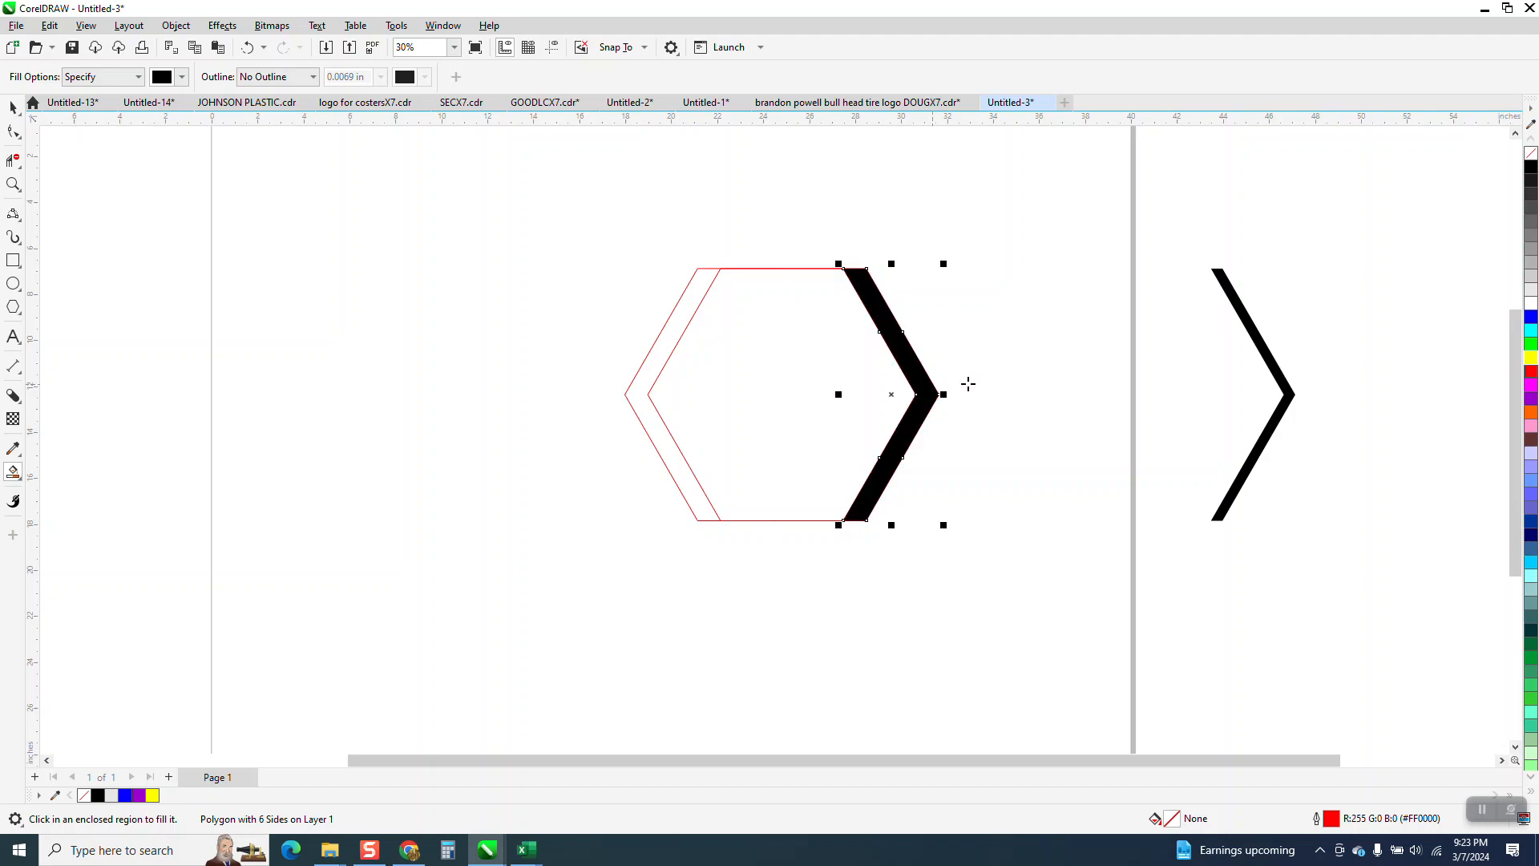
Nudge the second black chevron to the right until it sits just behind the thin chevron with a narrow gap
key(Right)
key(Right)
key(Right)
key(Right)
key(Right)
key(Right)
key(Right)
key(Right)
key(Right)
key(Right)
key(Right)
key(Right)
key(Right)
key(Right)
key(Right)
key(Right)
key(Right)
key(Right)
key(Right)
key(Right)
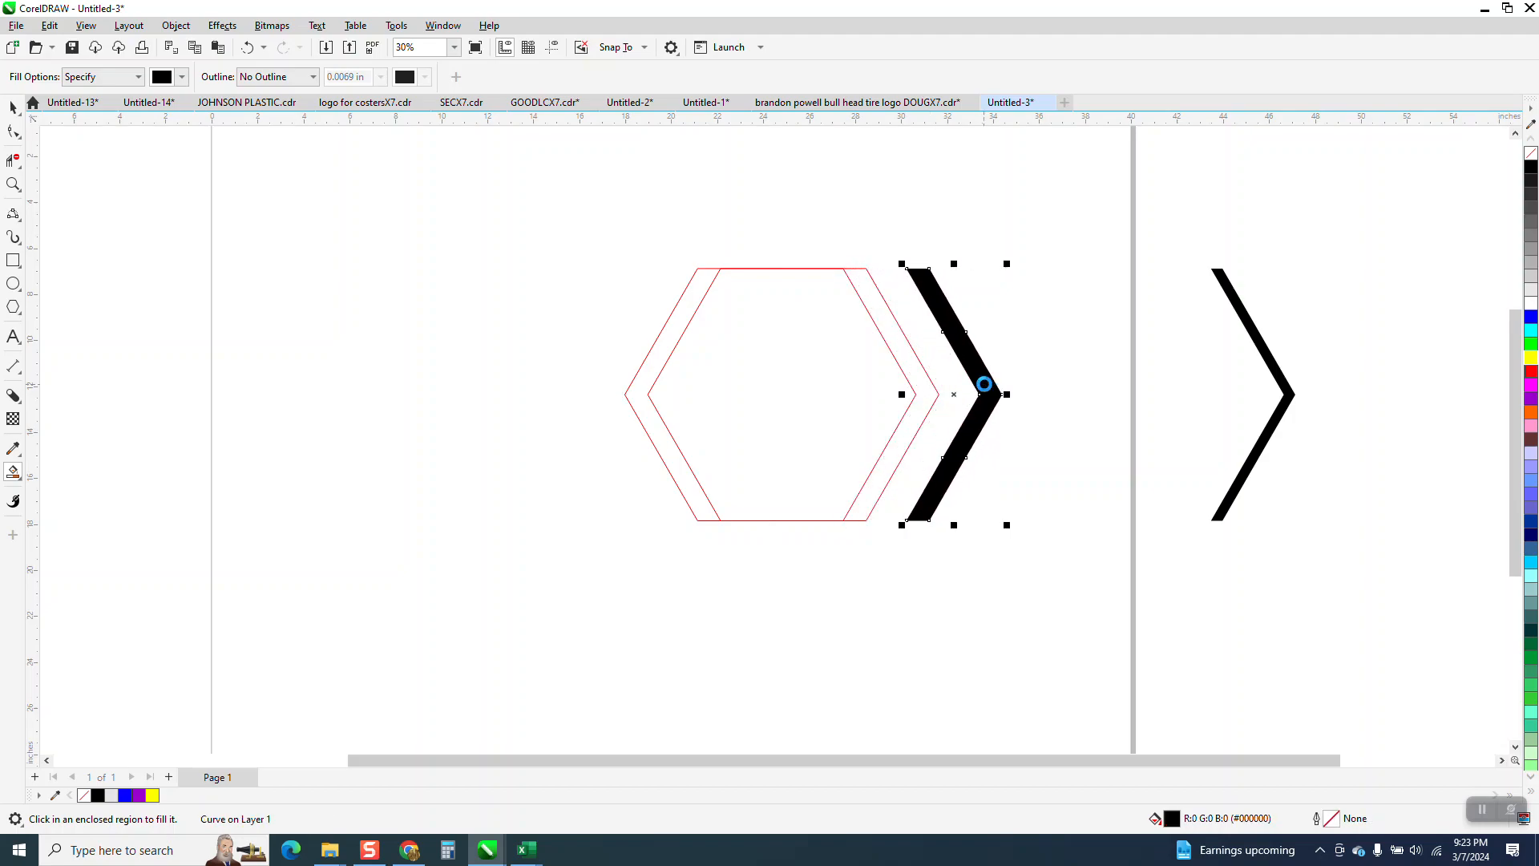
key(Right)
key(Right)
key(Right)
key(Right)
key(Right)
key(Right)
key(Right)
key(Right)
key(Right)
key(Right)
key(Right)
key(Right)
key(Right)
key(Right)
key(Right)
key(Right)
key(Right)
key(Right)
key(Right)
key(Right)
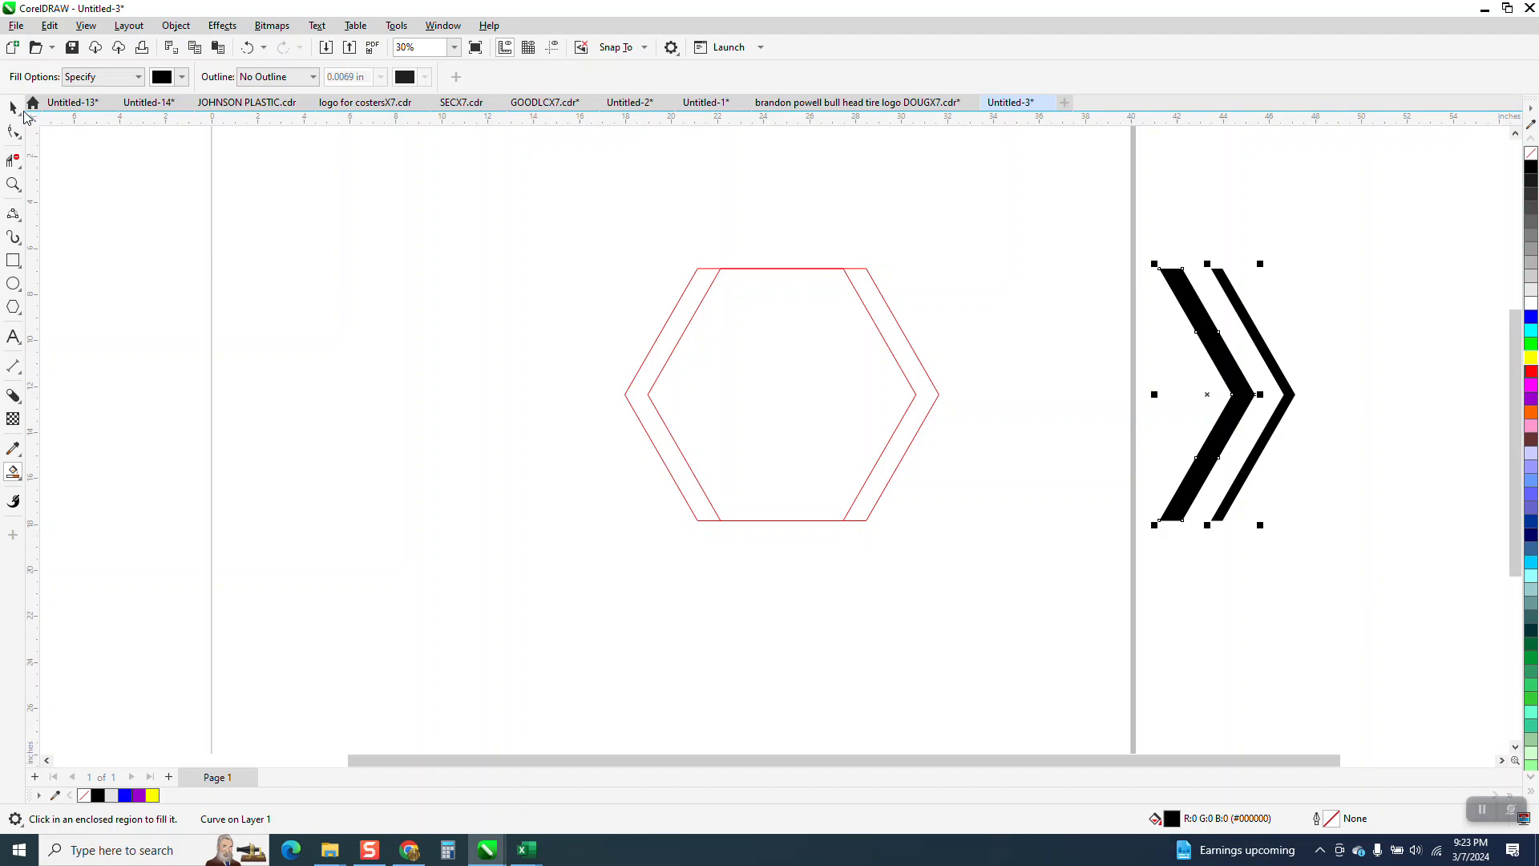
Nudge the copied hexagon left to X 23.81 inches and smart-fill the resulting right-hand band in black
key(space)
click(905, 378)
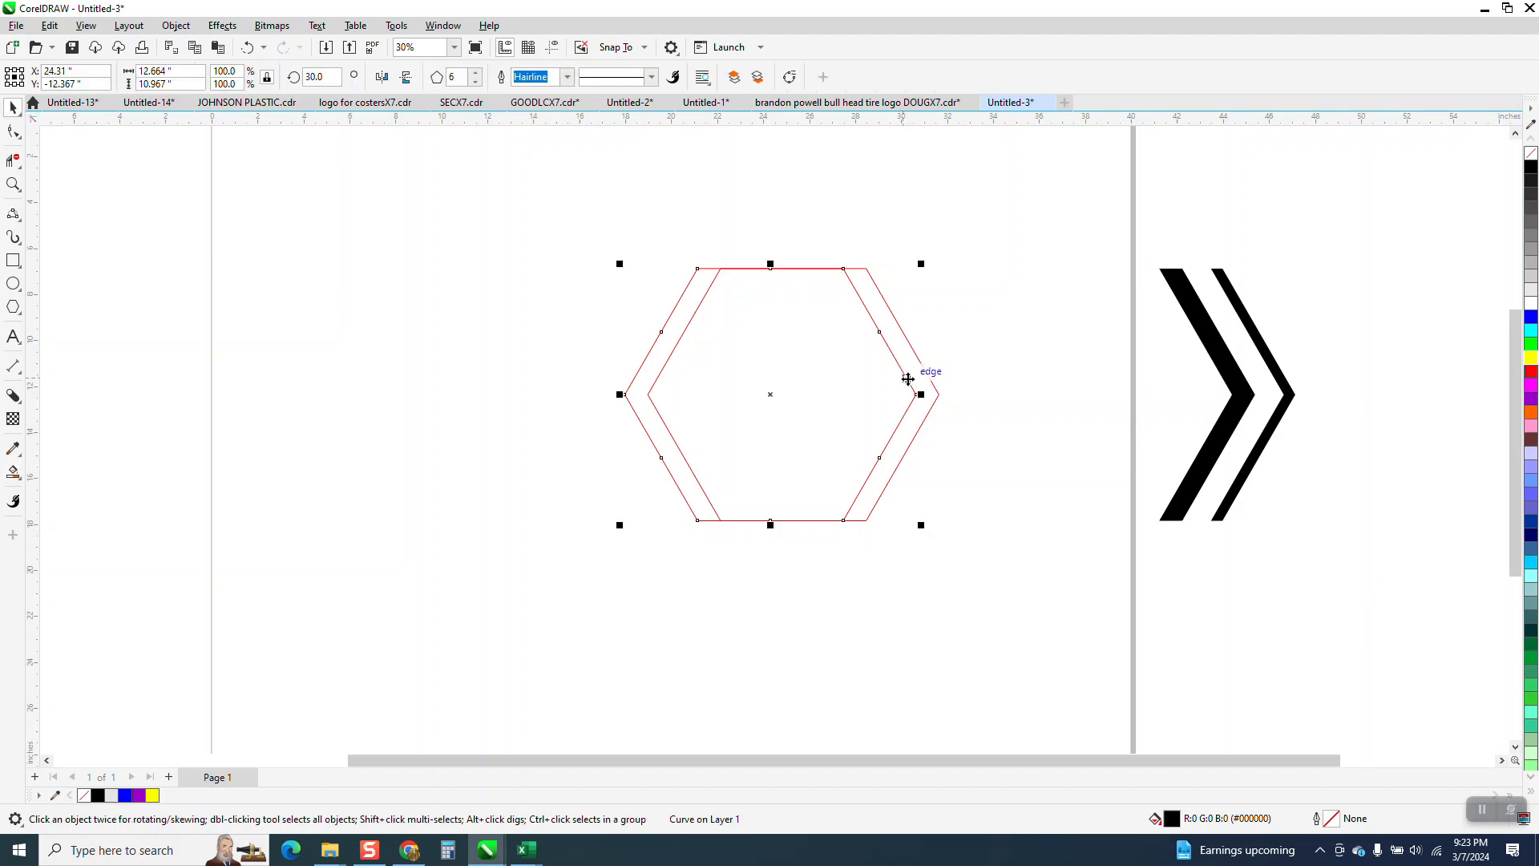
key(Left)
key(Left)
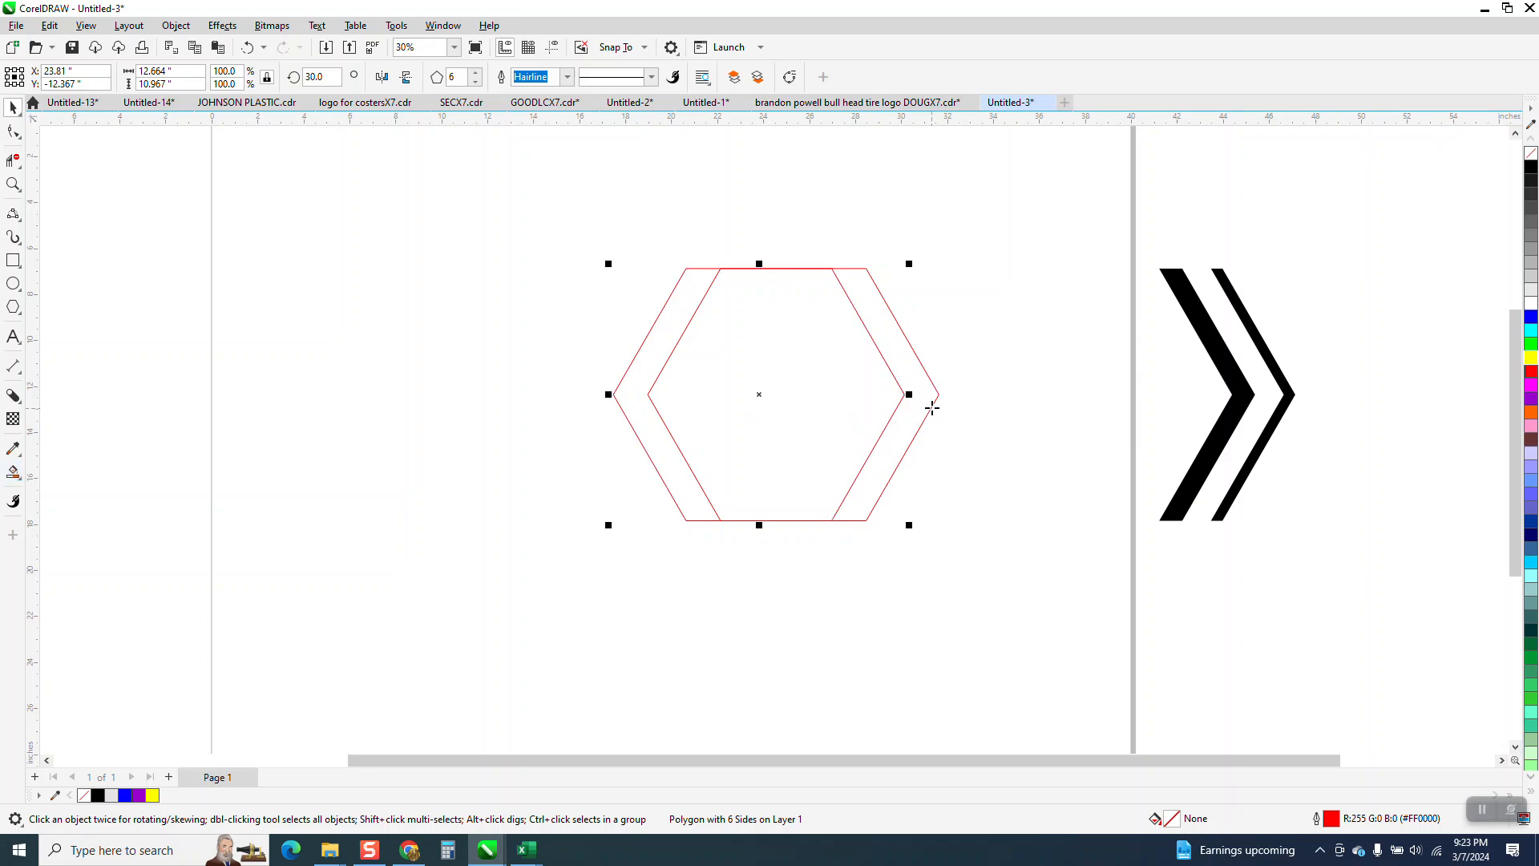
click(926, 388)
Nudge the third black chevron to the right until its tip nests just behind the second chevron
key(Right)
key(Right)
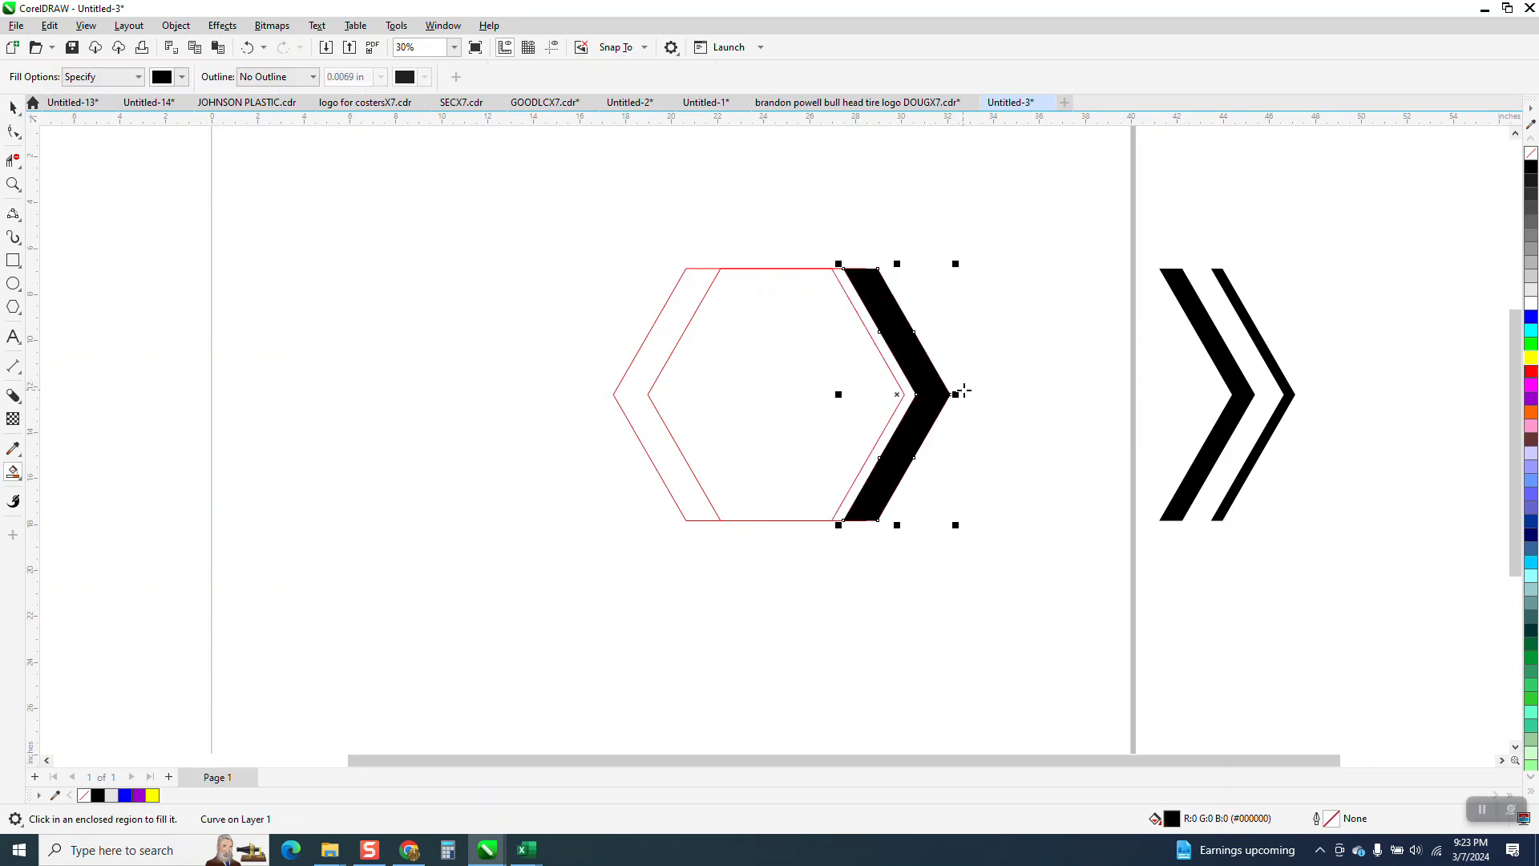
key(Right)
key(Right)
key(Right)
key(Right)
key(Right)
key(Right)
key(Right)
key(Right)
key(Right)
key(Right)
key(Right)
key(Right)
key(Right)
key(Right)
key(Right)
key(Right)
key(Right)
key(Right)
key(Right)
key(Right)
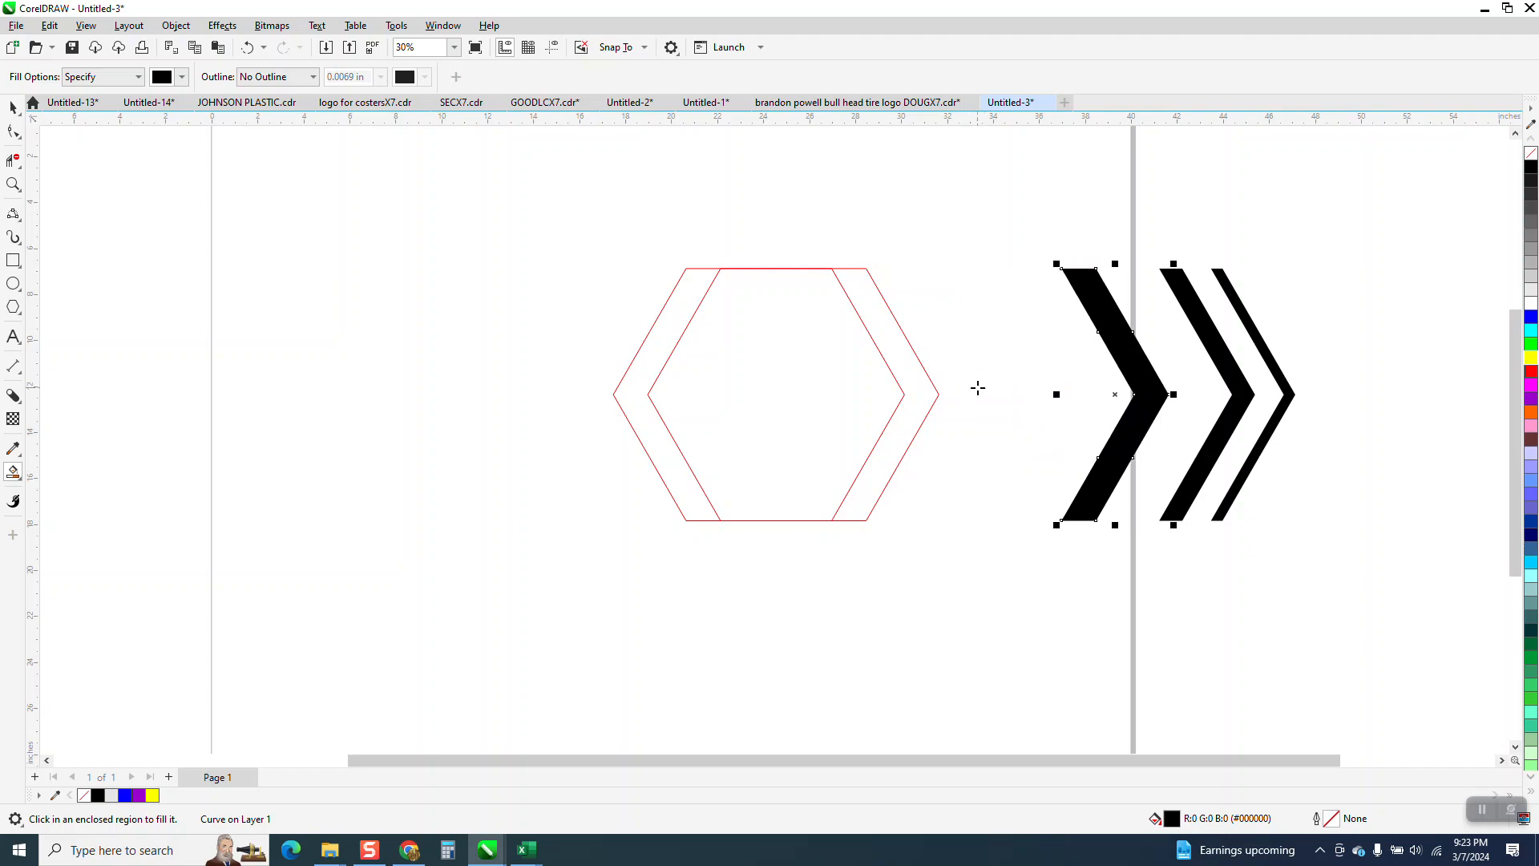
Nudge the copied hexagon left to X 23.31 inches and smart-fill the resulting right-hand band in black
click(13, 106)
click(864, 344)
key(Left)
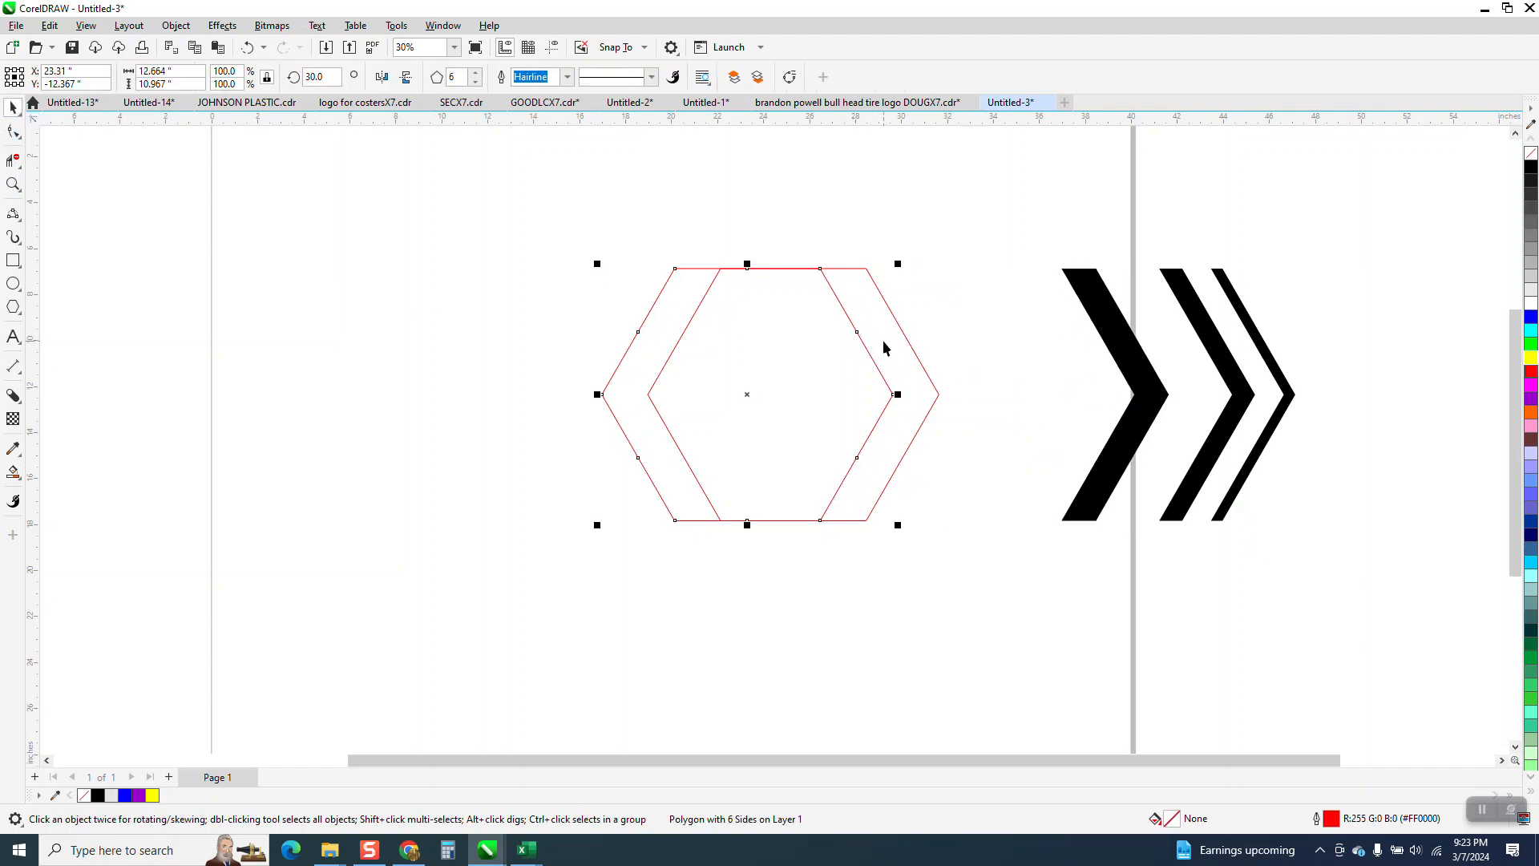
click(14, 473)
click(921, 391)
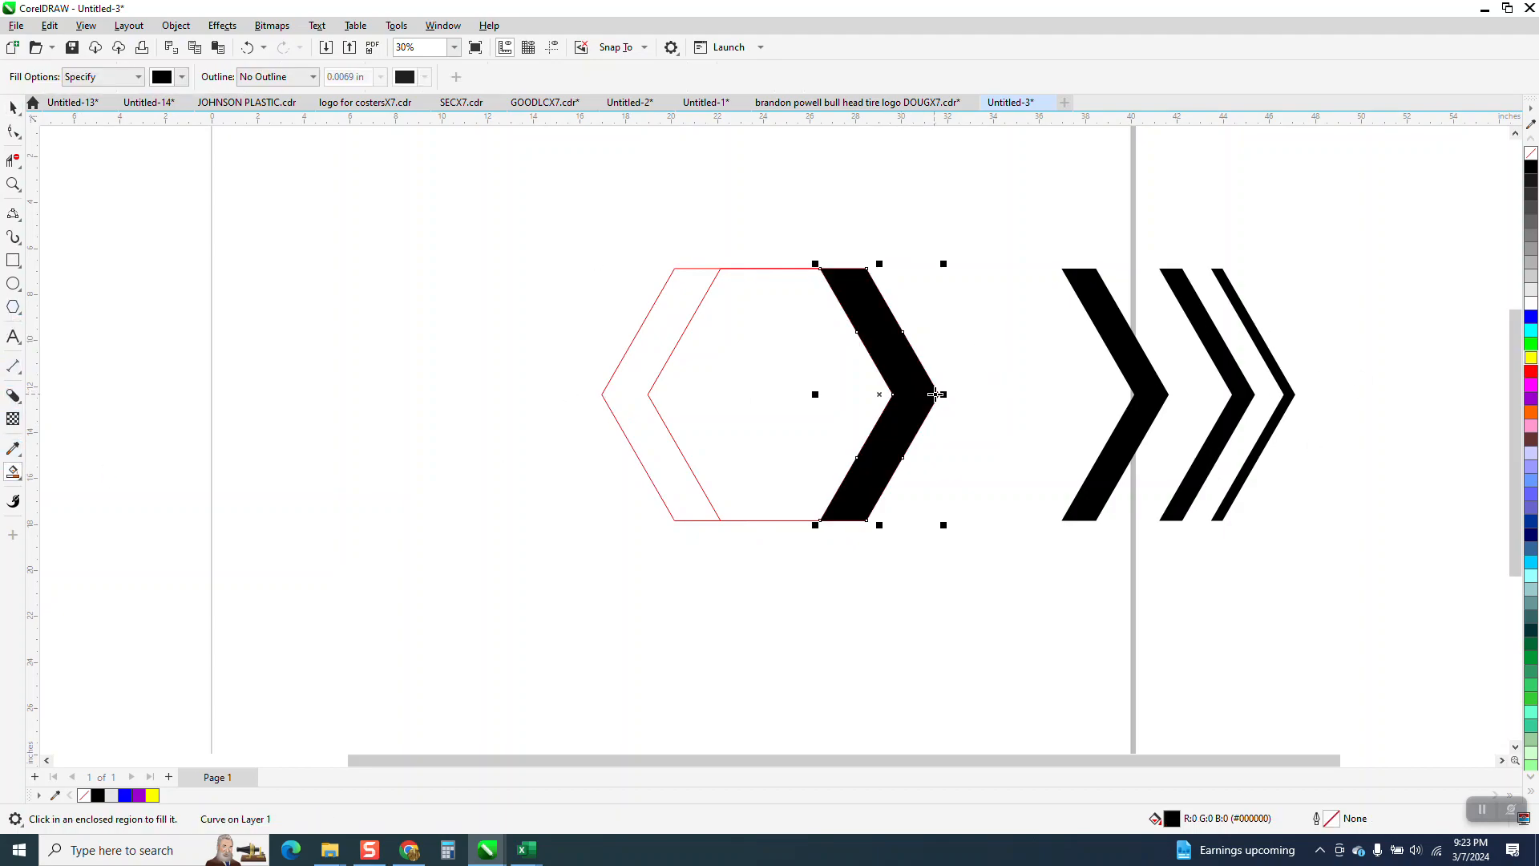
Nudge the fourth black chevron to the right until it nests just behind the third chevron
key(Right)
key(Right)
key(Right)
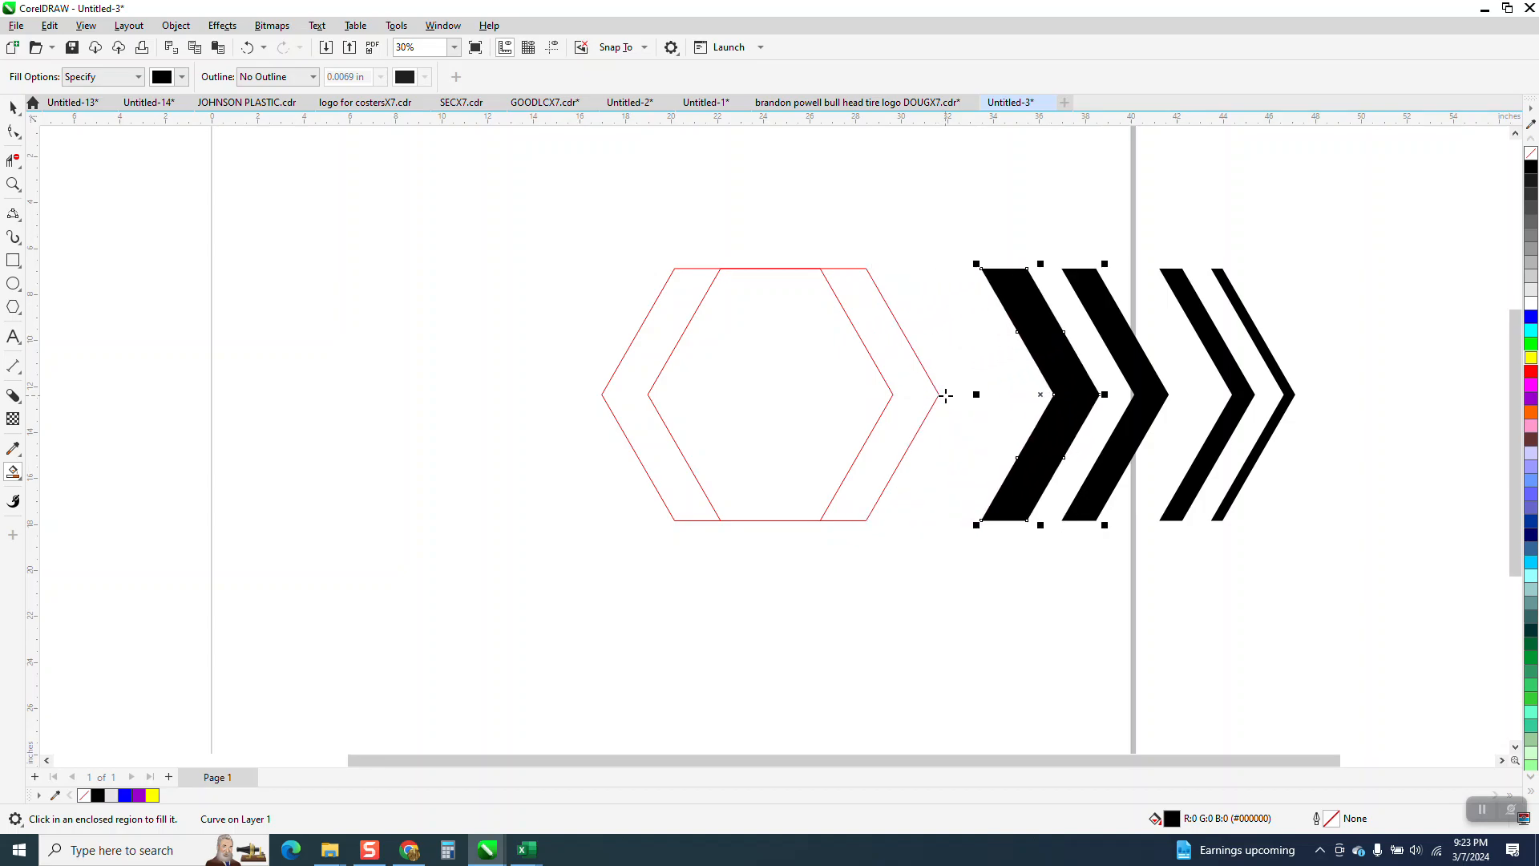
Nudge the copied hexagon left to X 22.81 inches and smart-fill the wider right-hand band in black
click(13, 107)
click(854, 326)
key(Left)
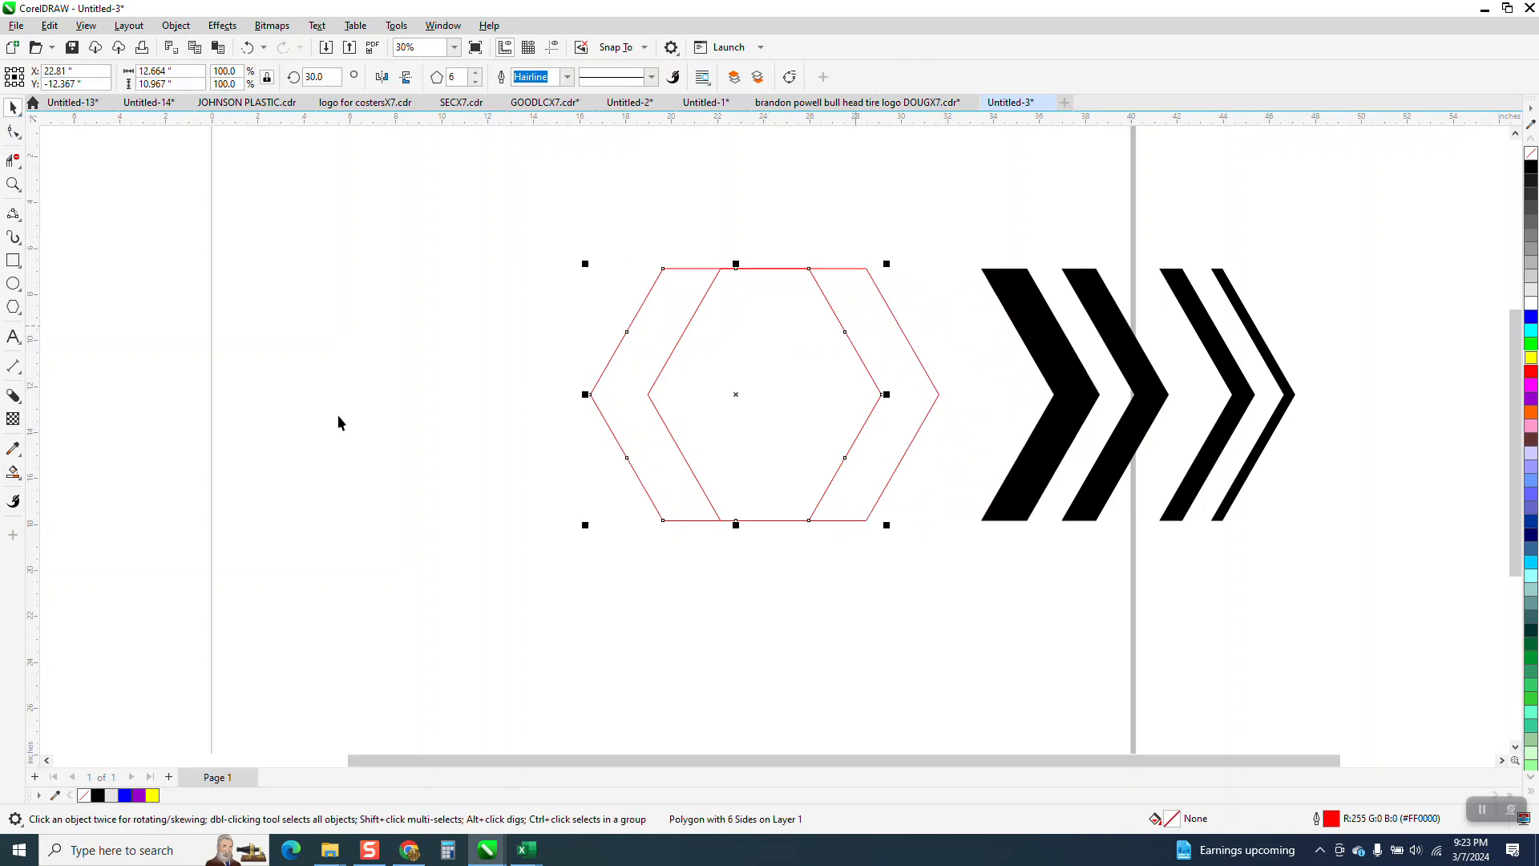
click(13, 471)
click(888, 349)
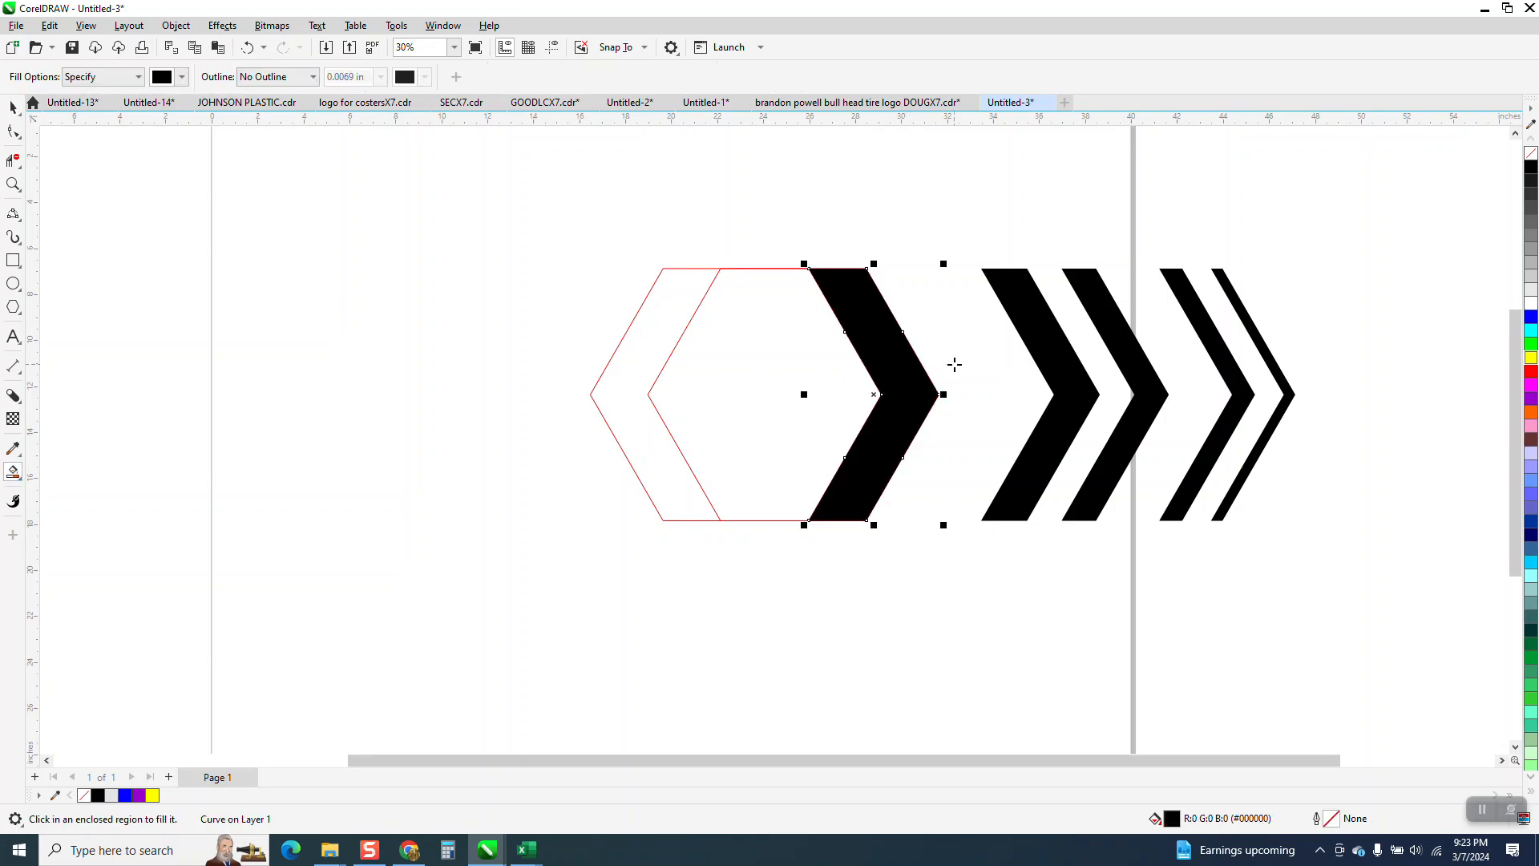
Nudge the fifth black chevron to the right until it nests just behind the fourth chevron
key(Right)
key(Right)
key(Right)
key(Right)
key(Right)
key(Right)
key(Right)
key(Right)
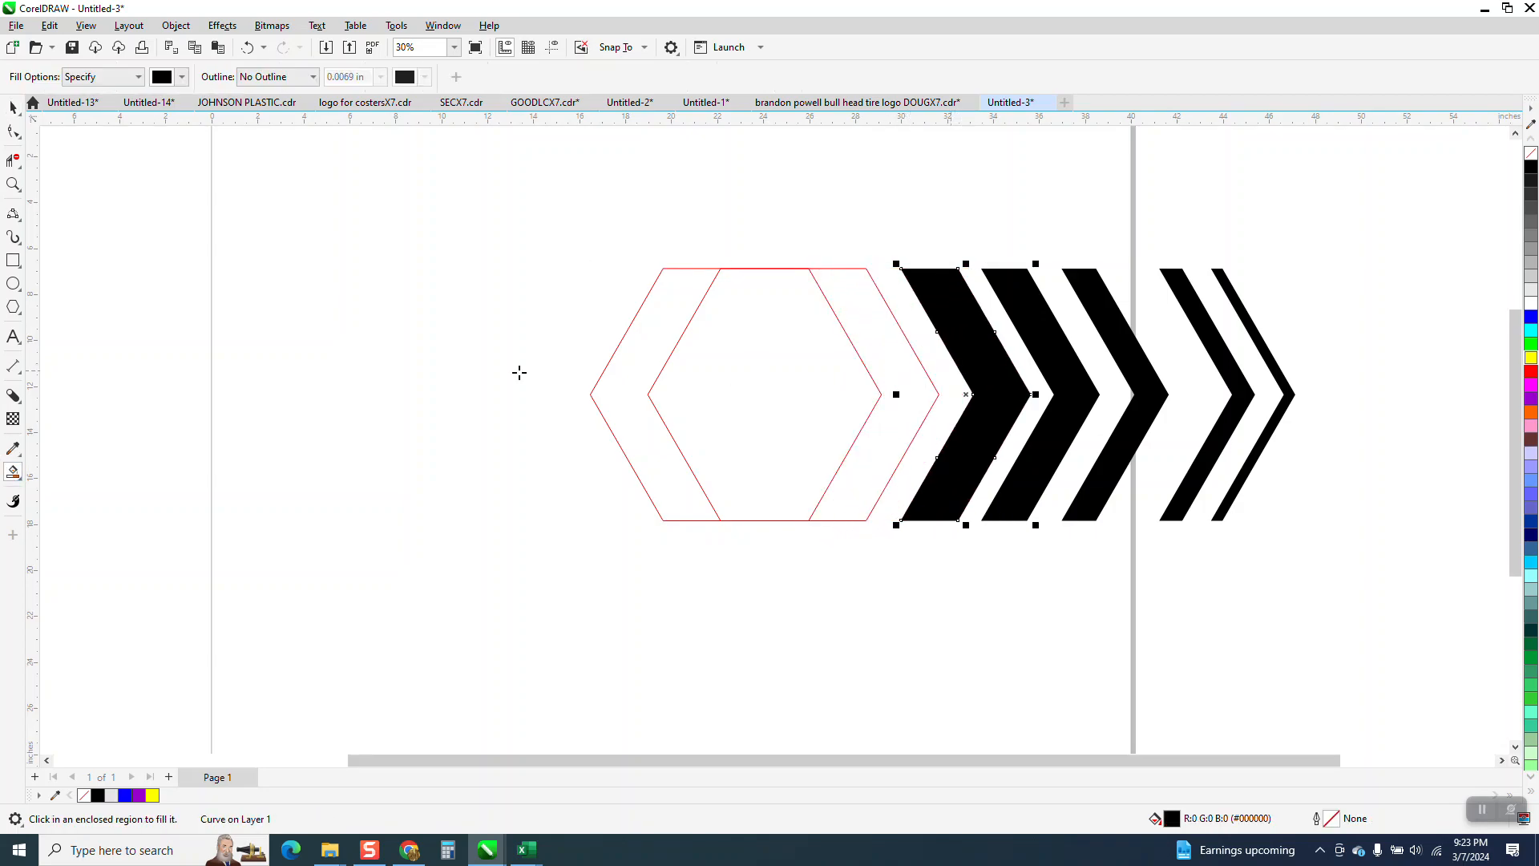
Select all five black chevrons and nudge them together to the right to X 41.059 inches
click(13, 107)
drag(515, 222, 542, 288)
drag(879, 212, 1363, 671)
key(Right)
key(Right)
key(Right)
key(Right)
key(Right)
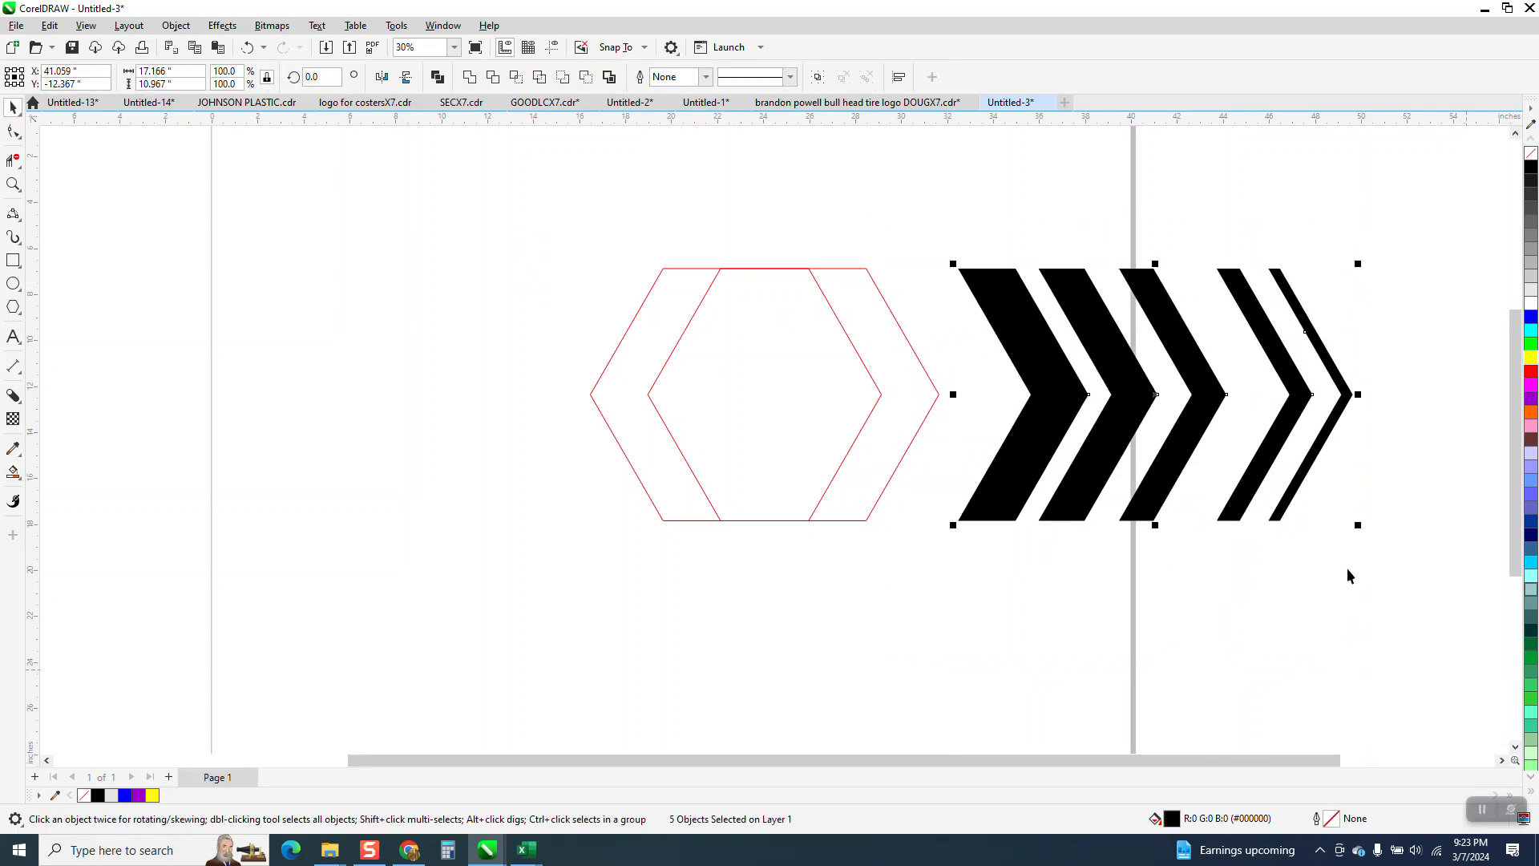
Nudge the copied hexagon left to X 22.31 inches and smart-fill the resulting right-hand band in black
click(882, 403)
key(Left)
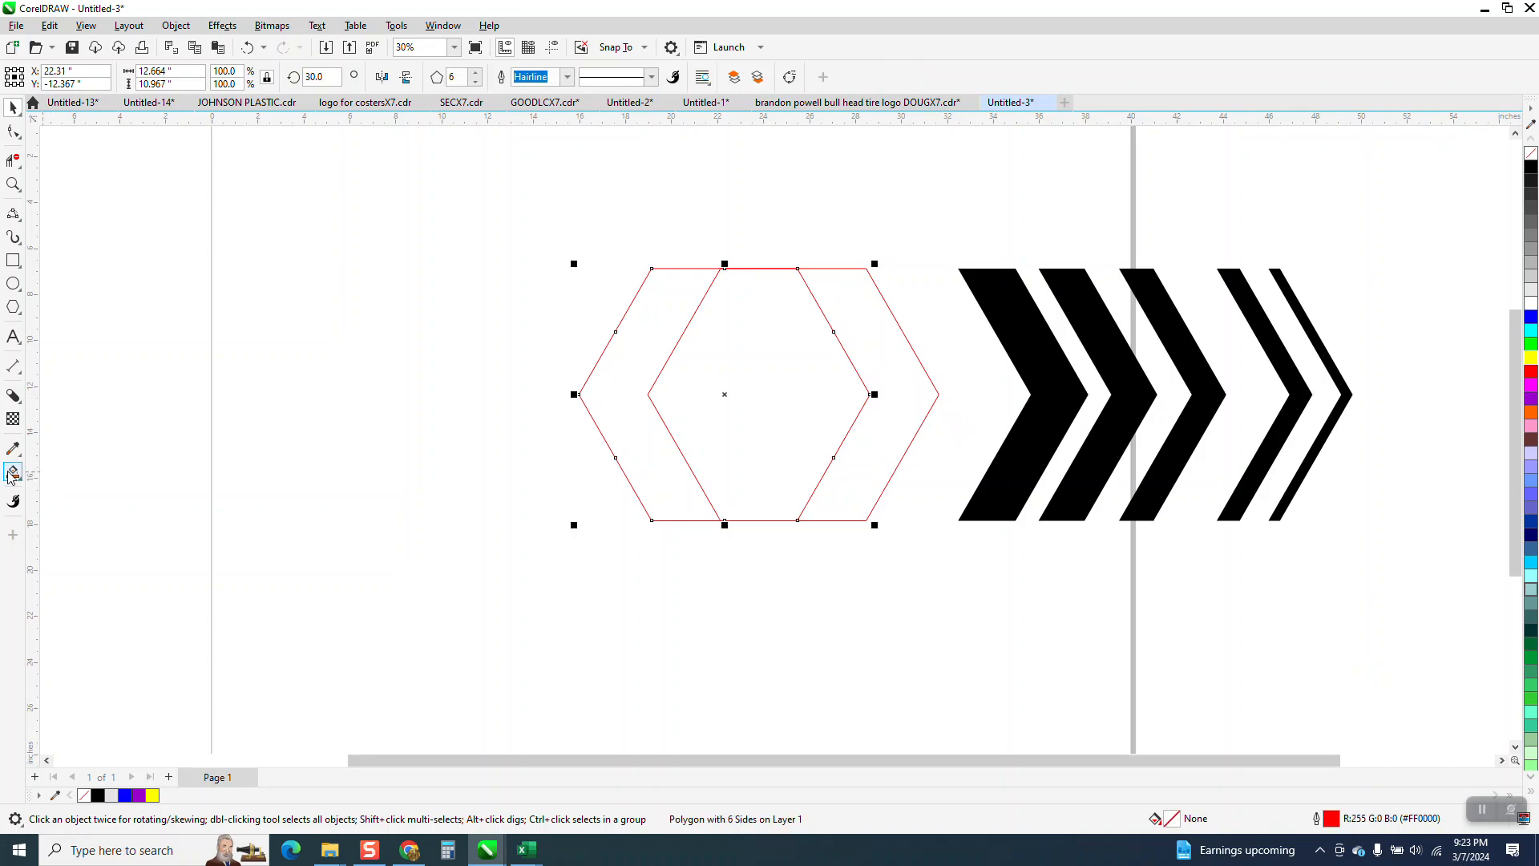
click(893, 339)
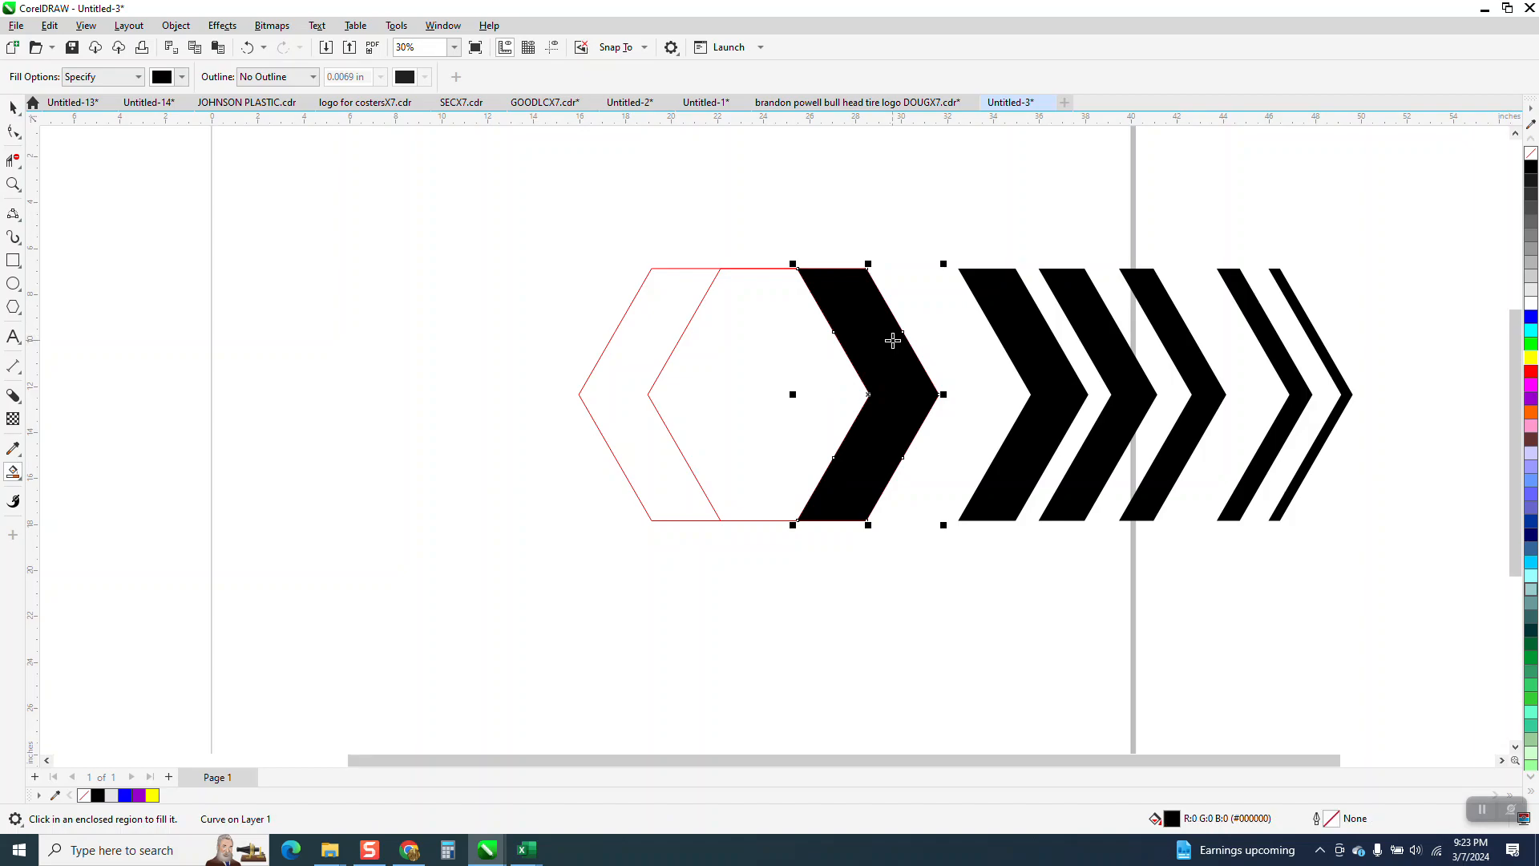
Nudge the sixth black chevron 2.5 inches to the right, close behind the fifth chevron
key(Right)
key(Right)
key(Right)
key(Right)
key(Right)
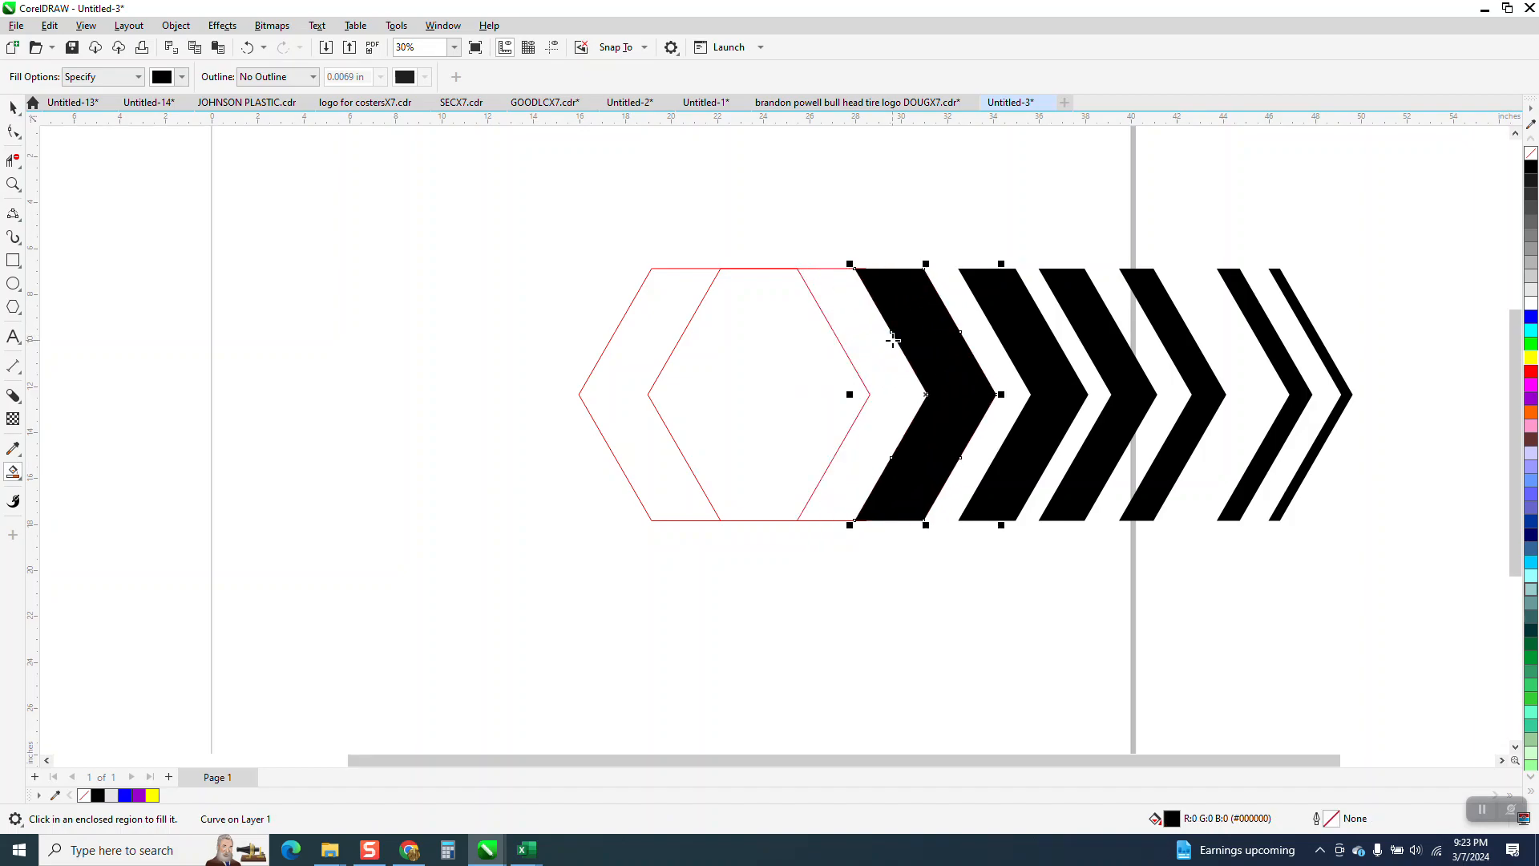
Select all six black chevrons and nudge them together to the right to X 41.809 inches
click(13, 107)
drag(821, 216, 1496, 712)
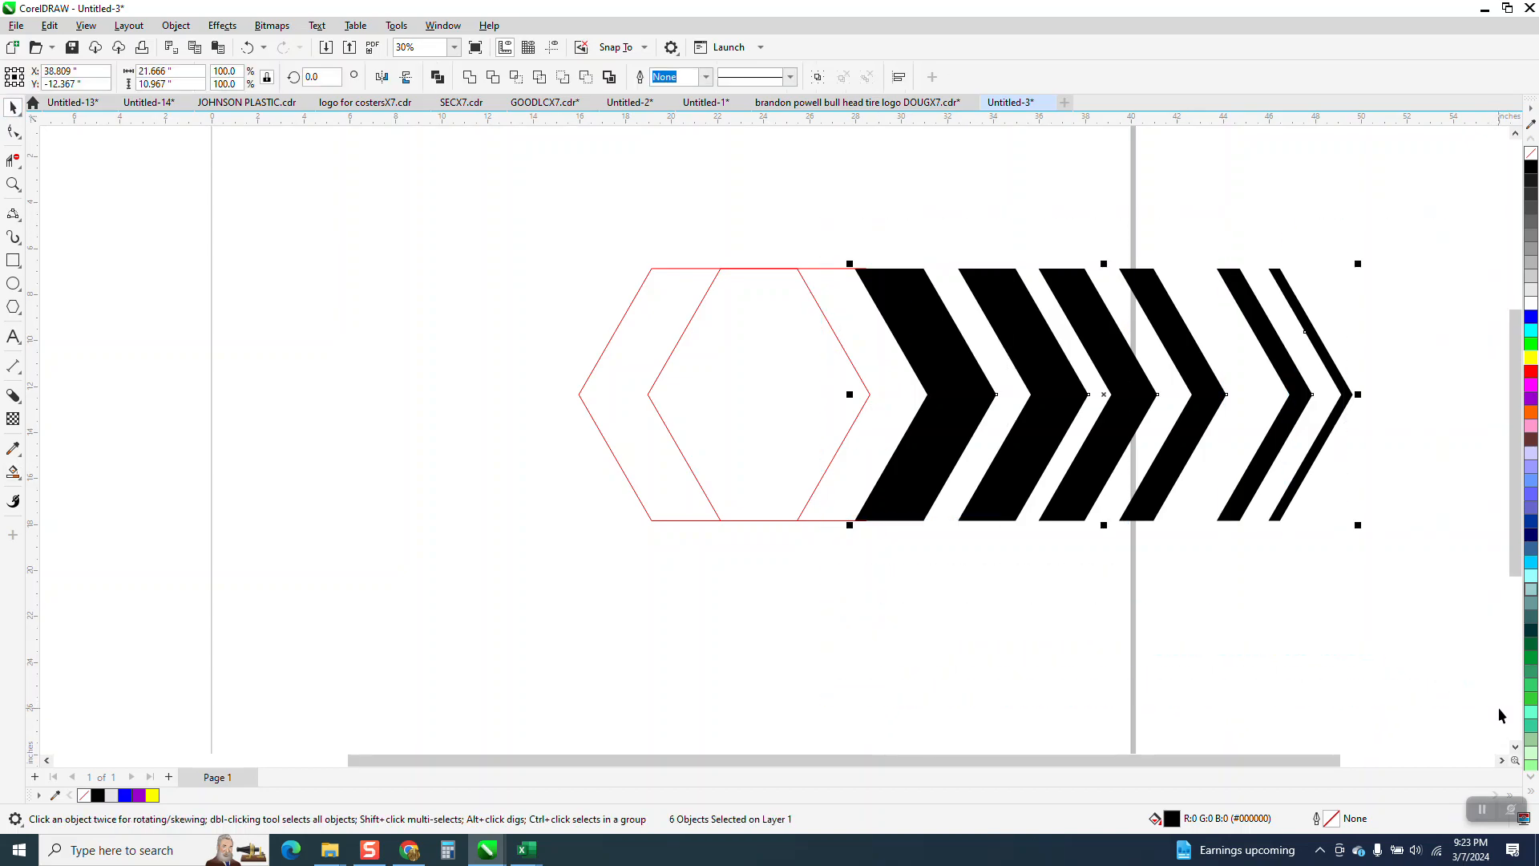
key(Right)
key(Right)
key(Right)
key(Right)
key(Right)
key(Right)
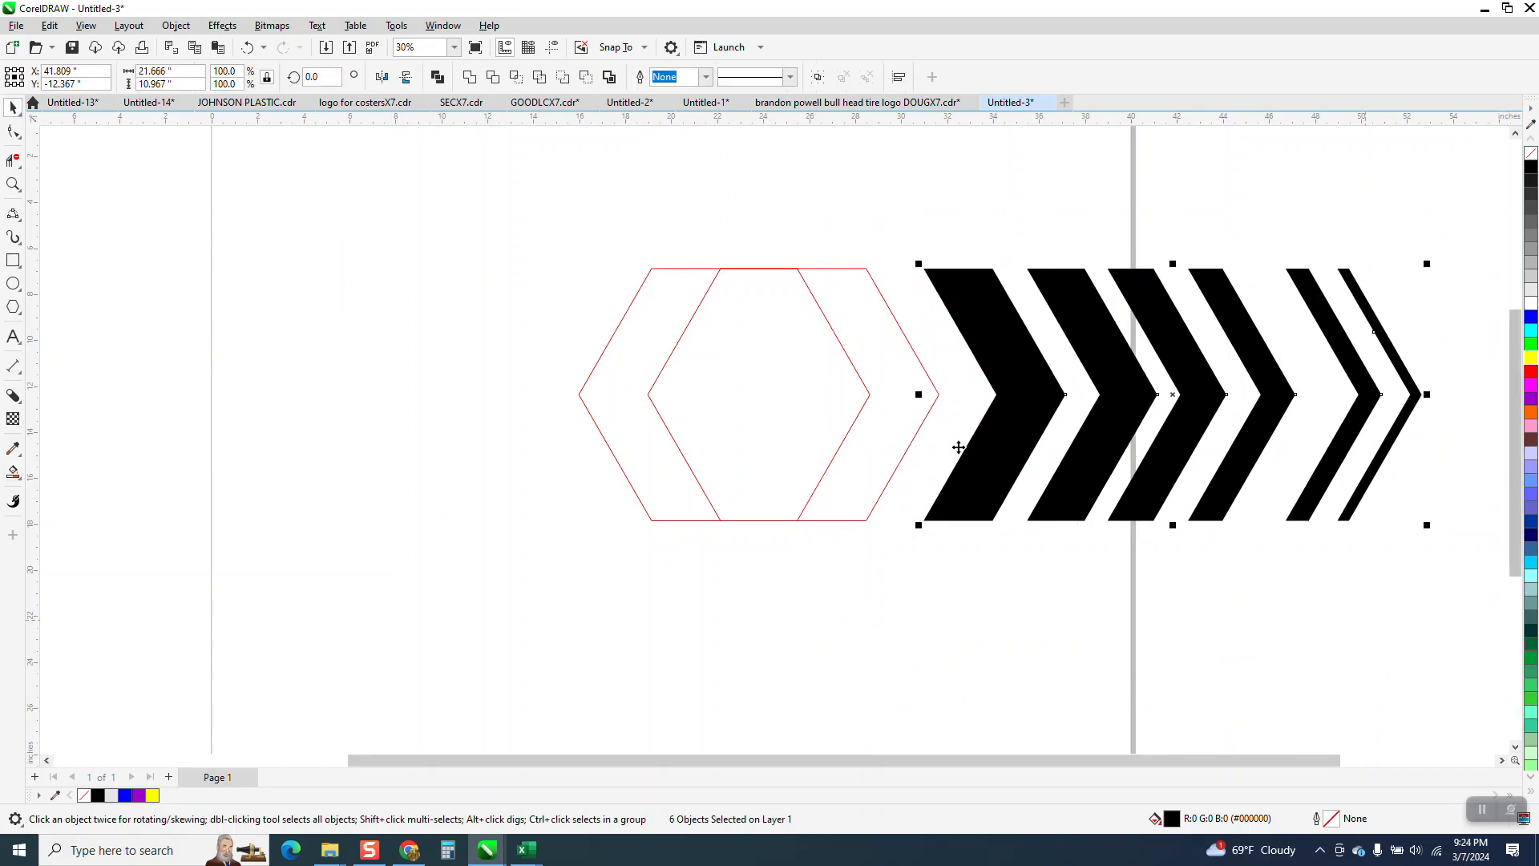
Nudge the copied hexagon another 0.5 inch left and smart-fill the widest right-hand band in black as the seventh chevron
click(866, 386)
key(Left)
click(13, 473)
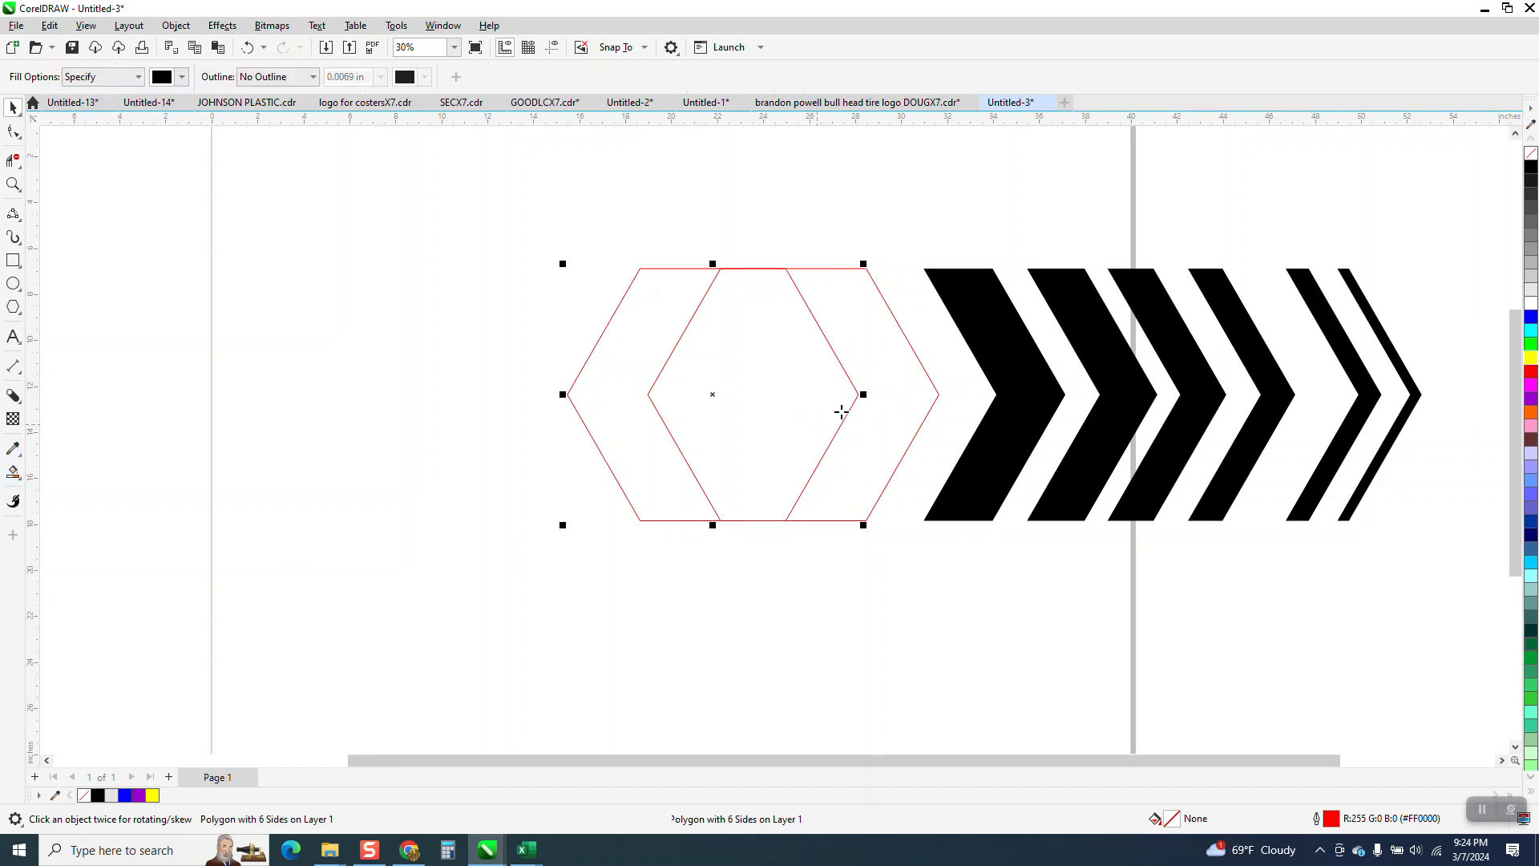
click(877, 391)
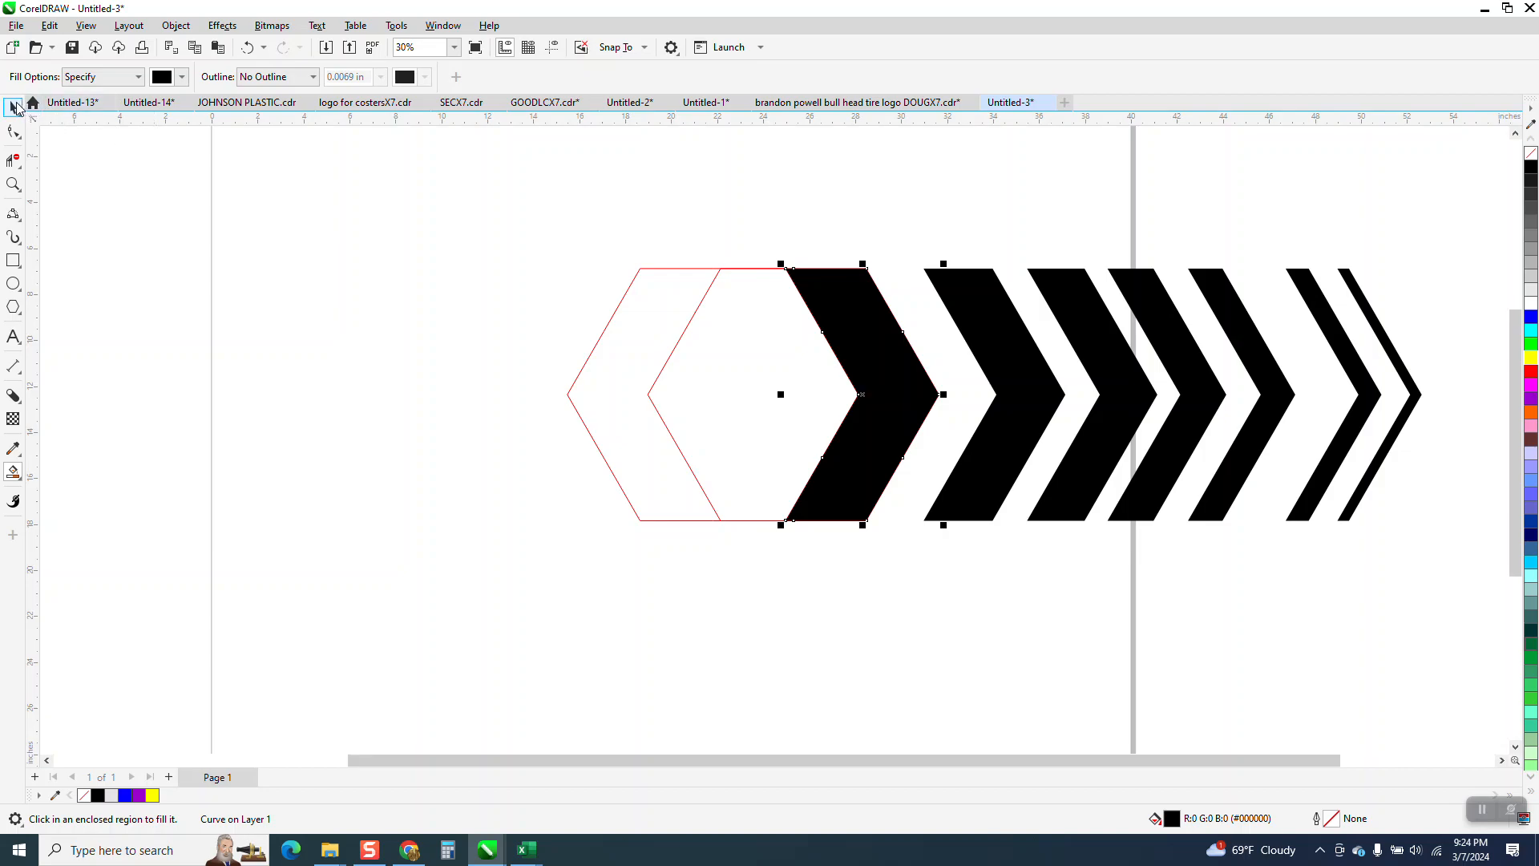
Delete both red construction hexagons, keeping only the black chevrons
click(14, 105)
drag(561, 242, 696, 433)
key(Delete)
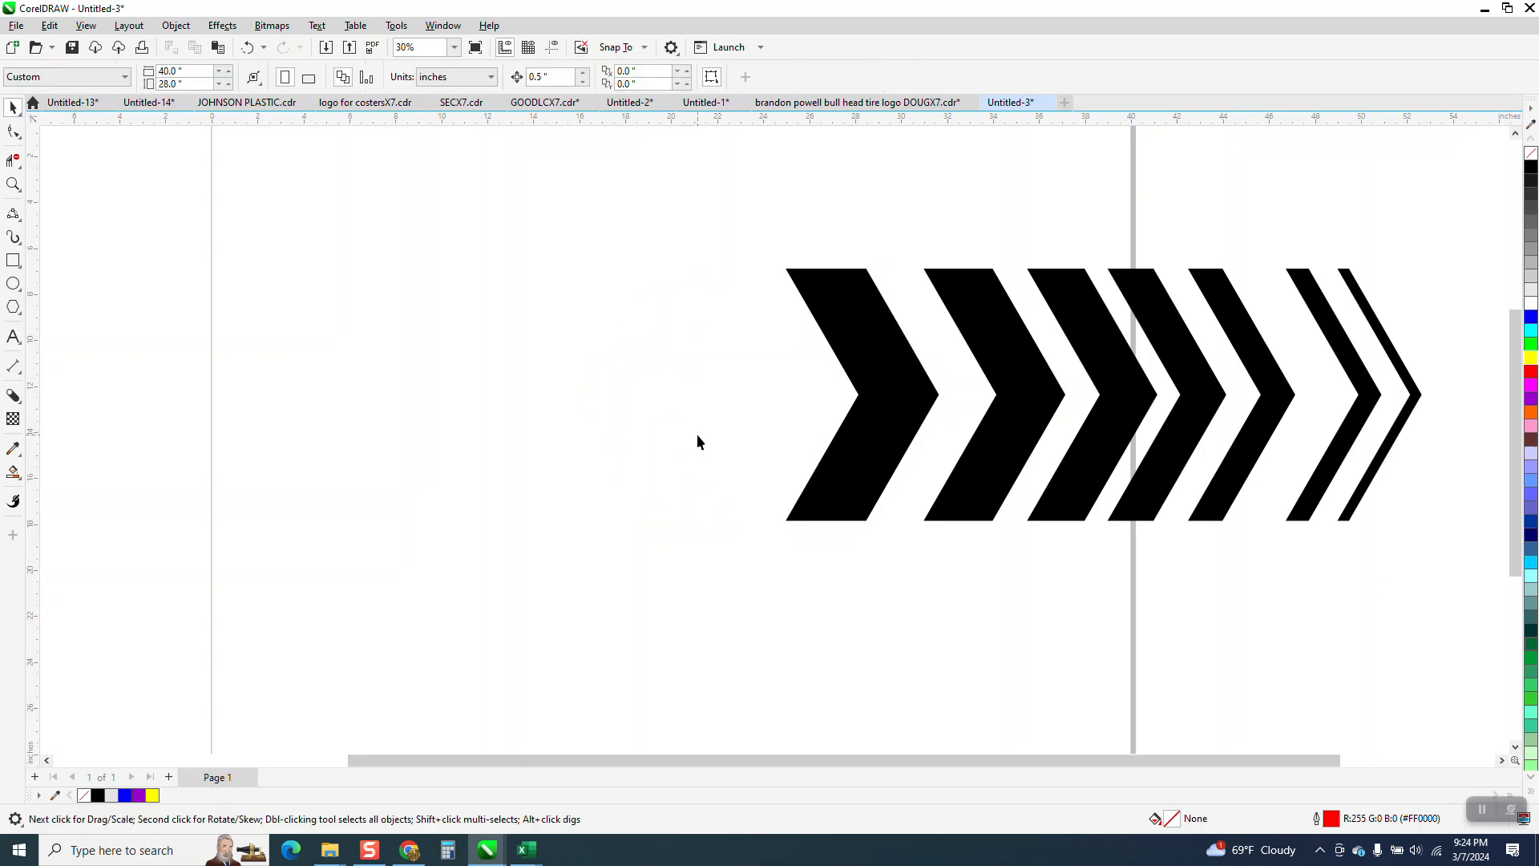
Move the second-narrowest chevron left to X 47.858 inches, closing the gap to its wider neighbour
scroll(691, 434, down, 1)
scroll(916, 534, down, 2)
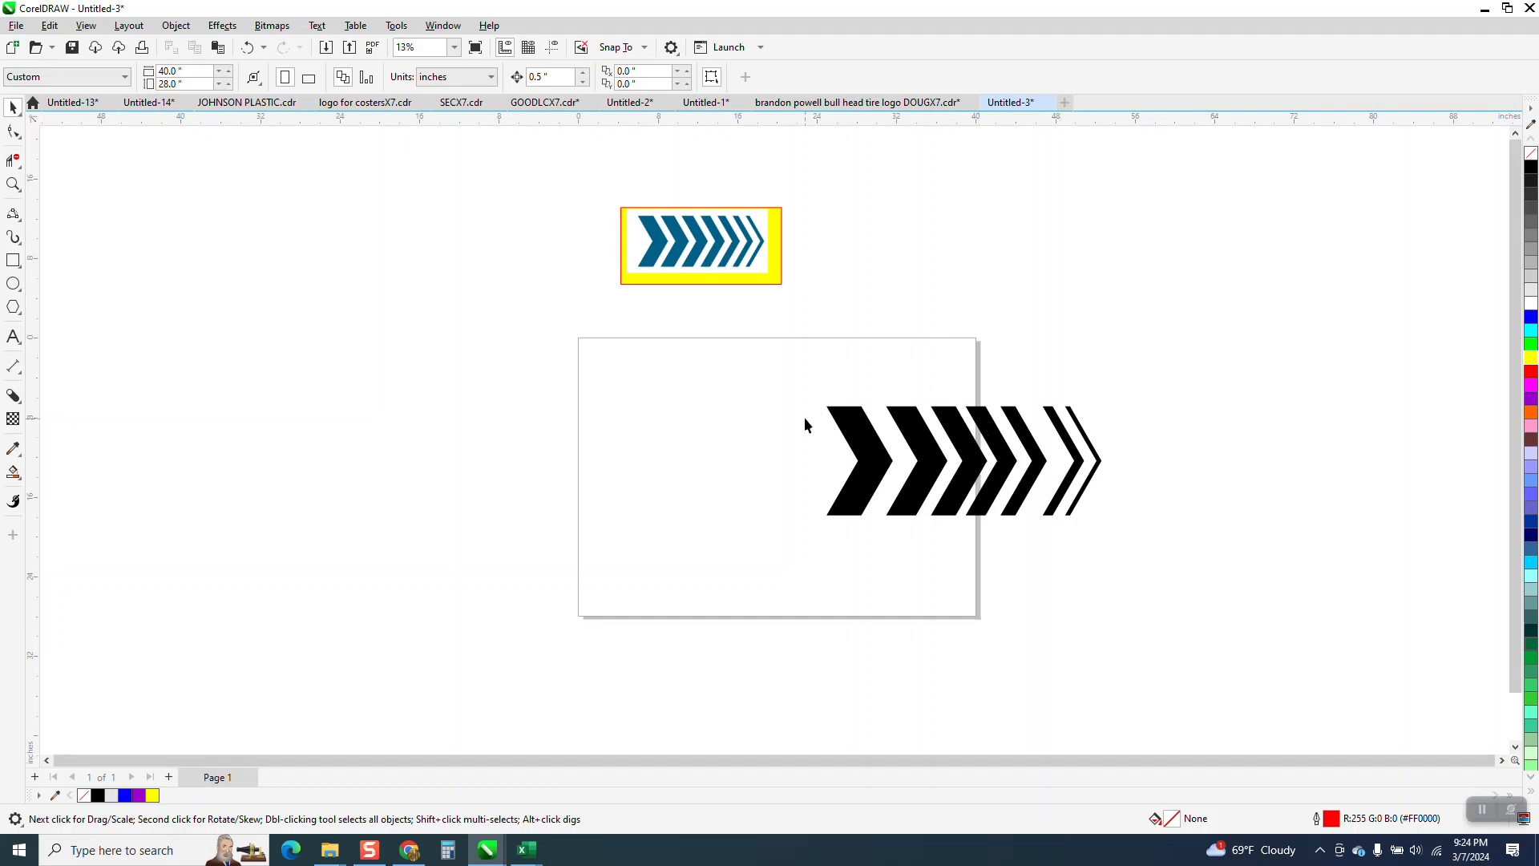
drag(763, 382, 1150, 544)
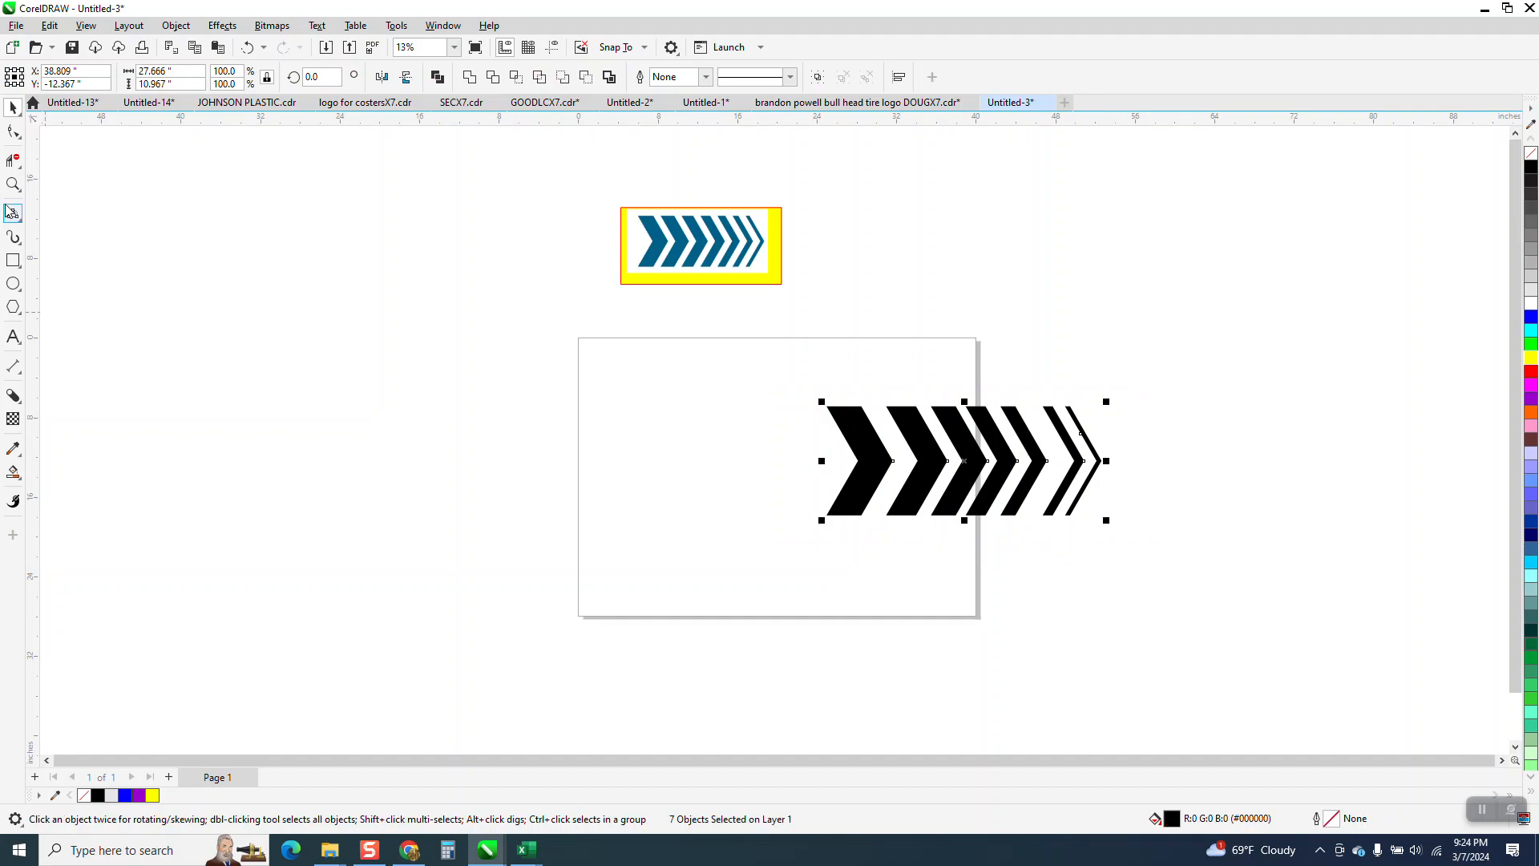
click(13, 184)
drag(824, 380, 1146, 554)
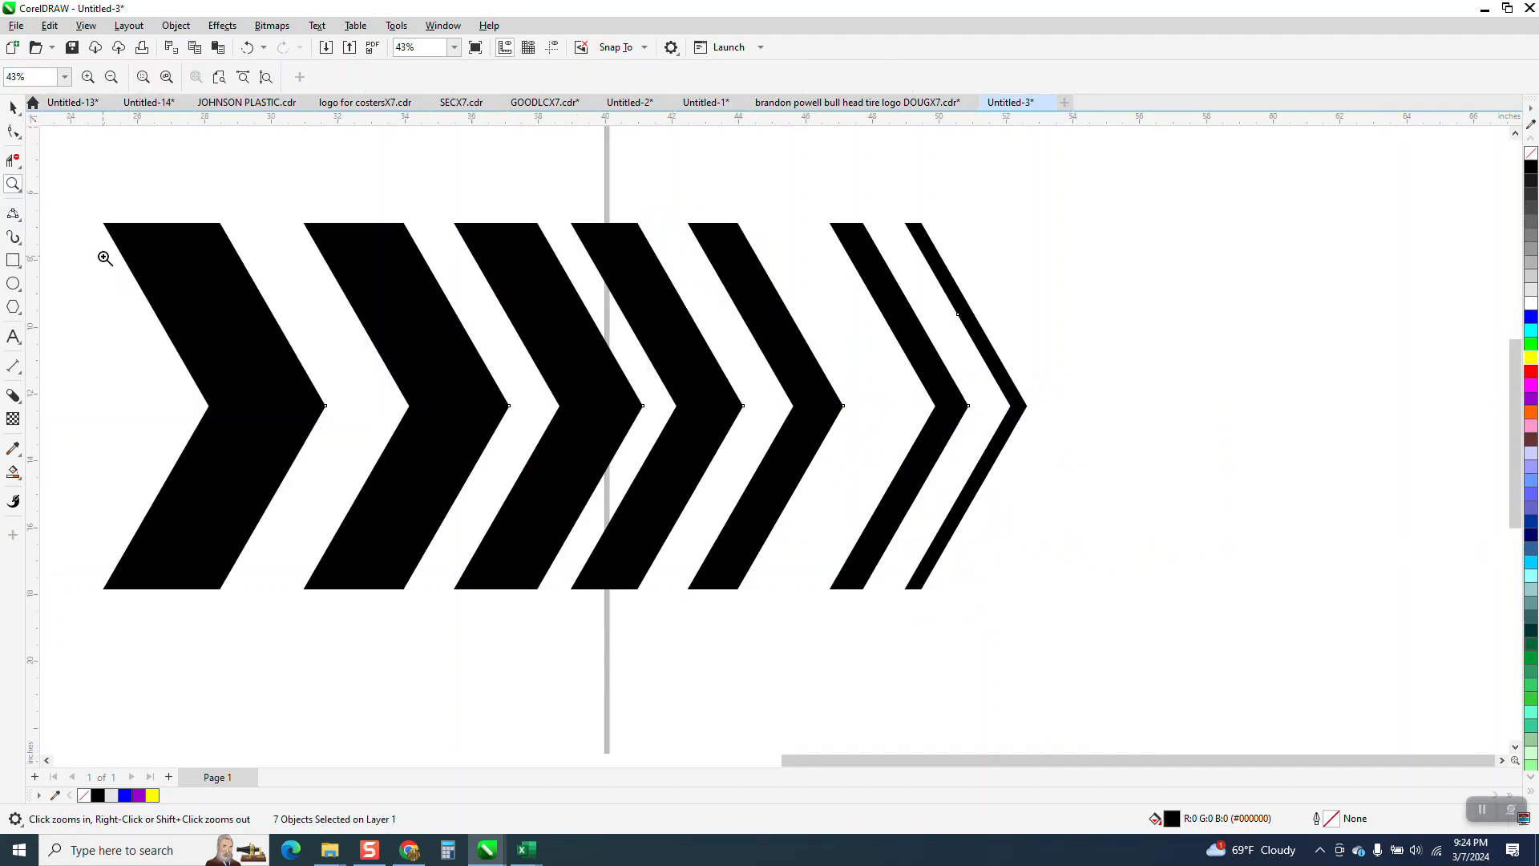
click(13, 106)
click(1006, 357)
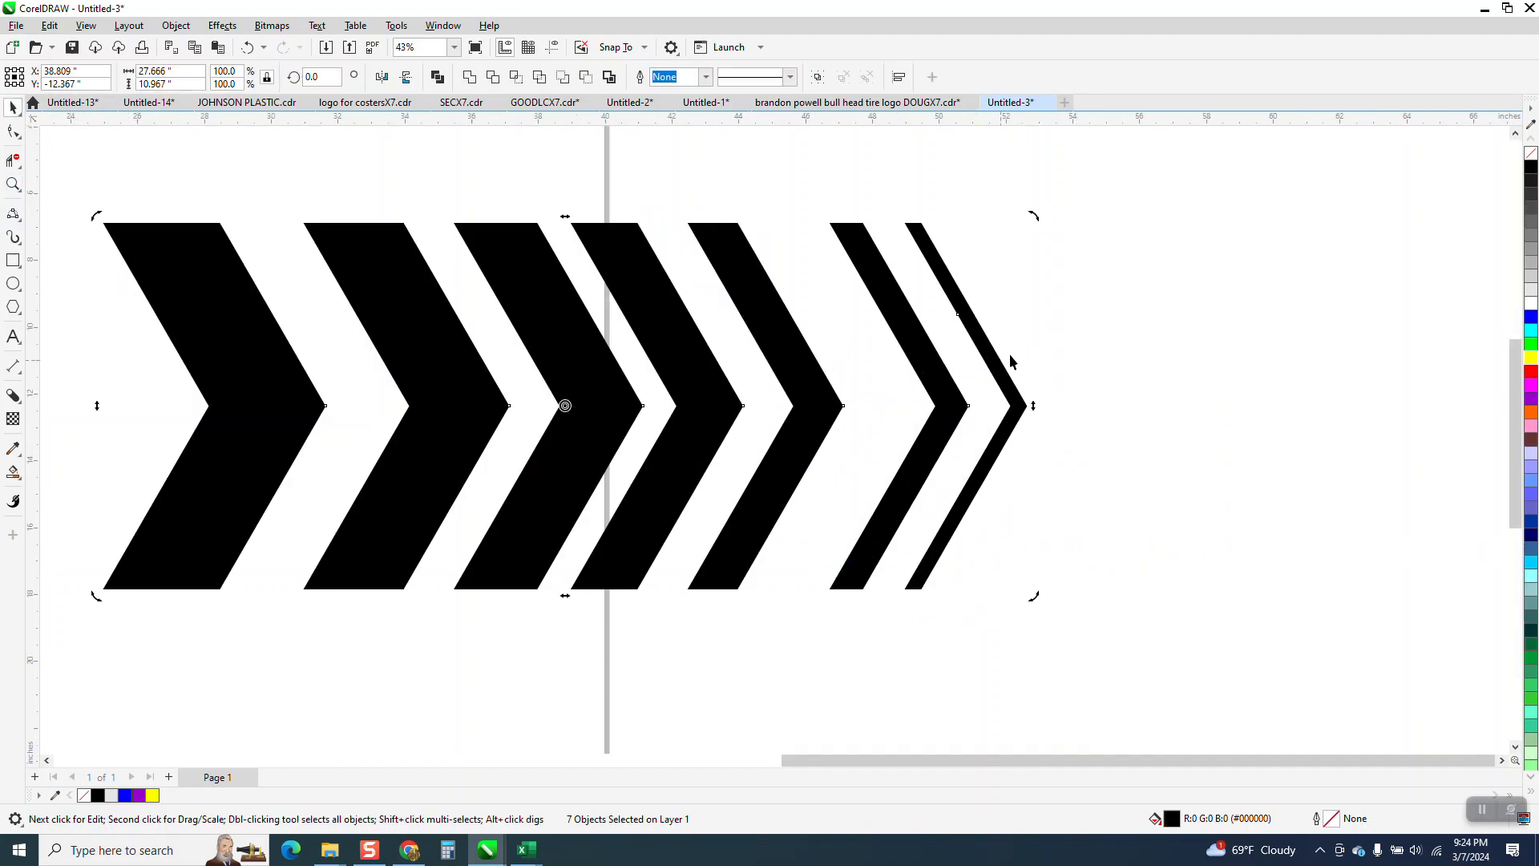
click(974, 380)
click(959, 401)
key(Left)
key(Left)
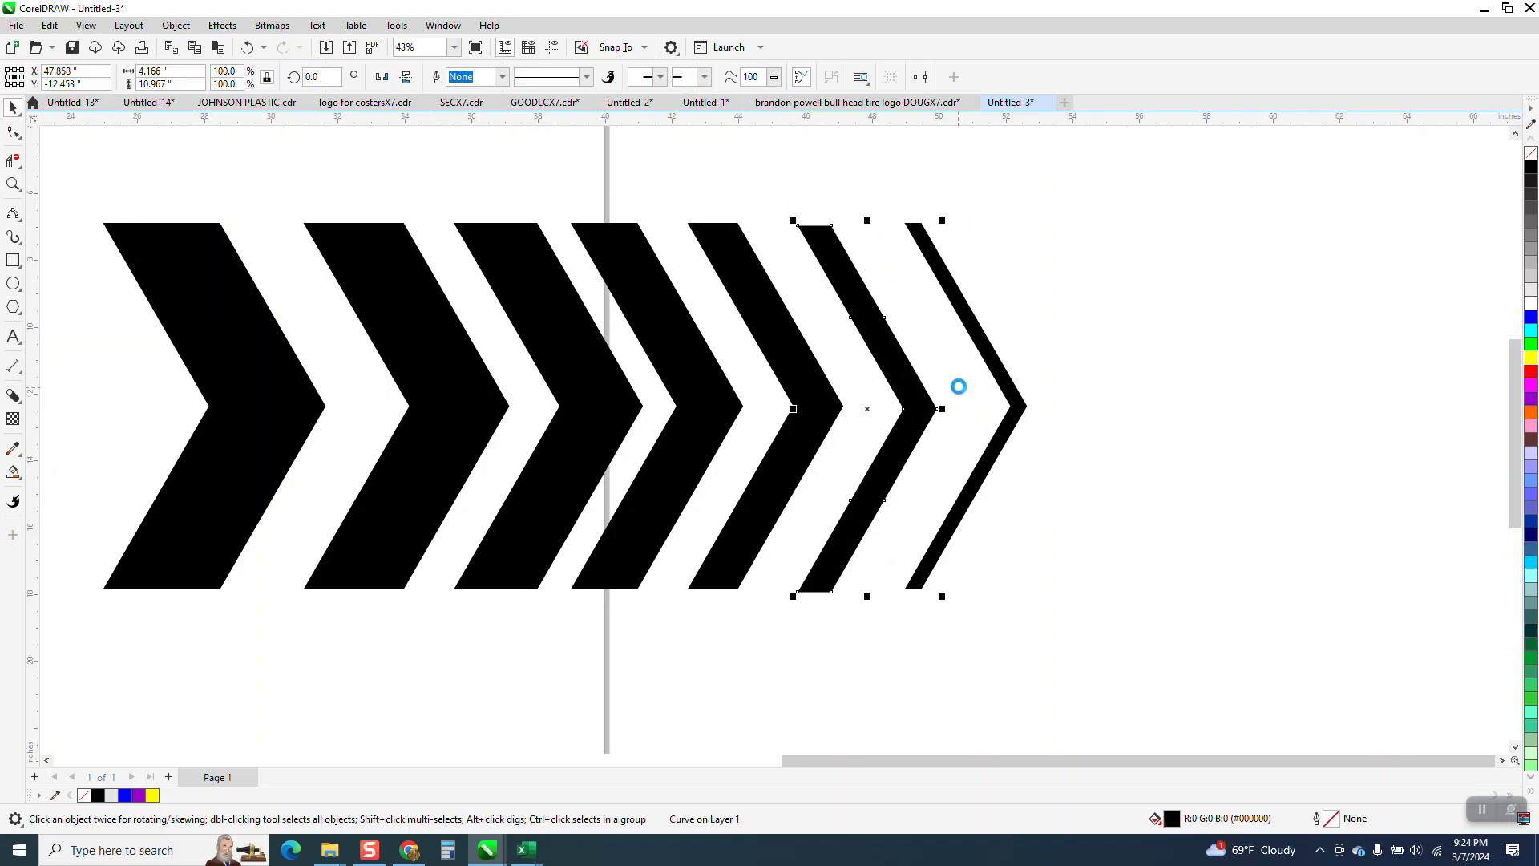
Nudge the thinnest chevron left to X 49.809 inches, close to the second-narrowest one
click(1005, 384)
key(Left)
key(Left)
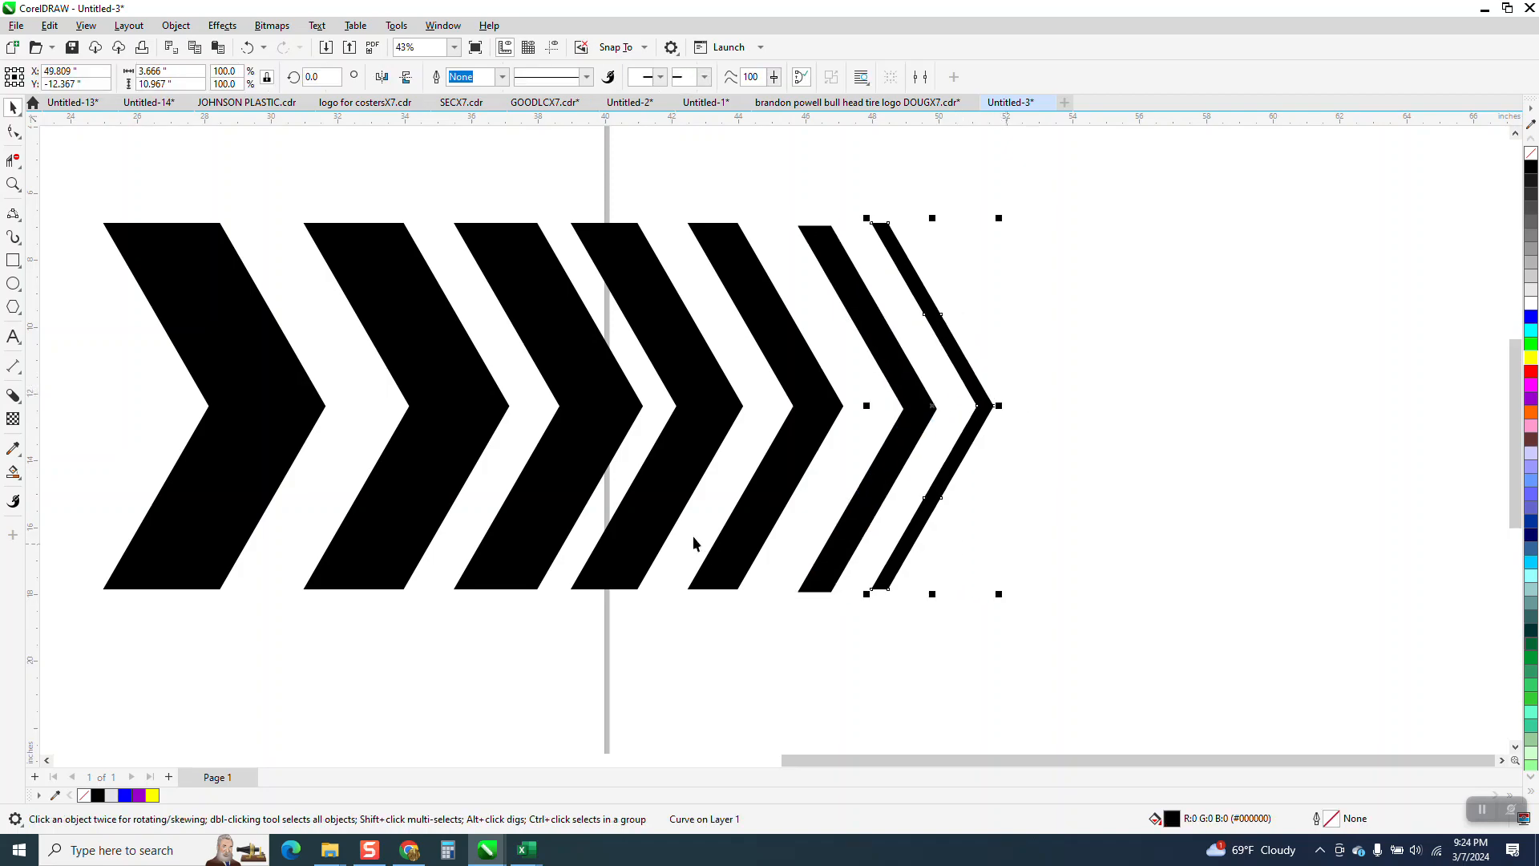
Nudge the widest chevron right to X 29.309 inches, narrowing the gap to its neighbour
click(296, 437)
key(Right)
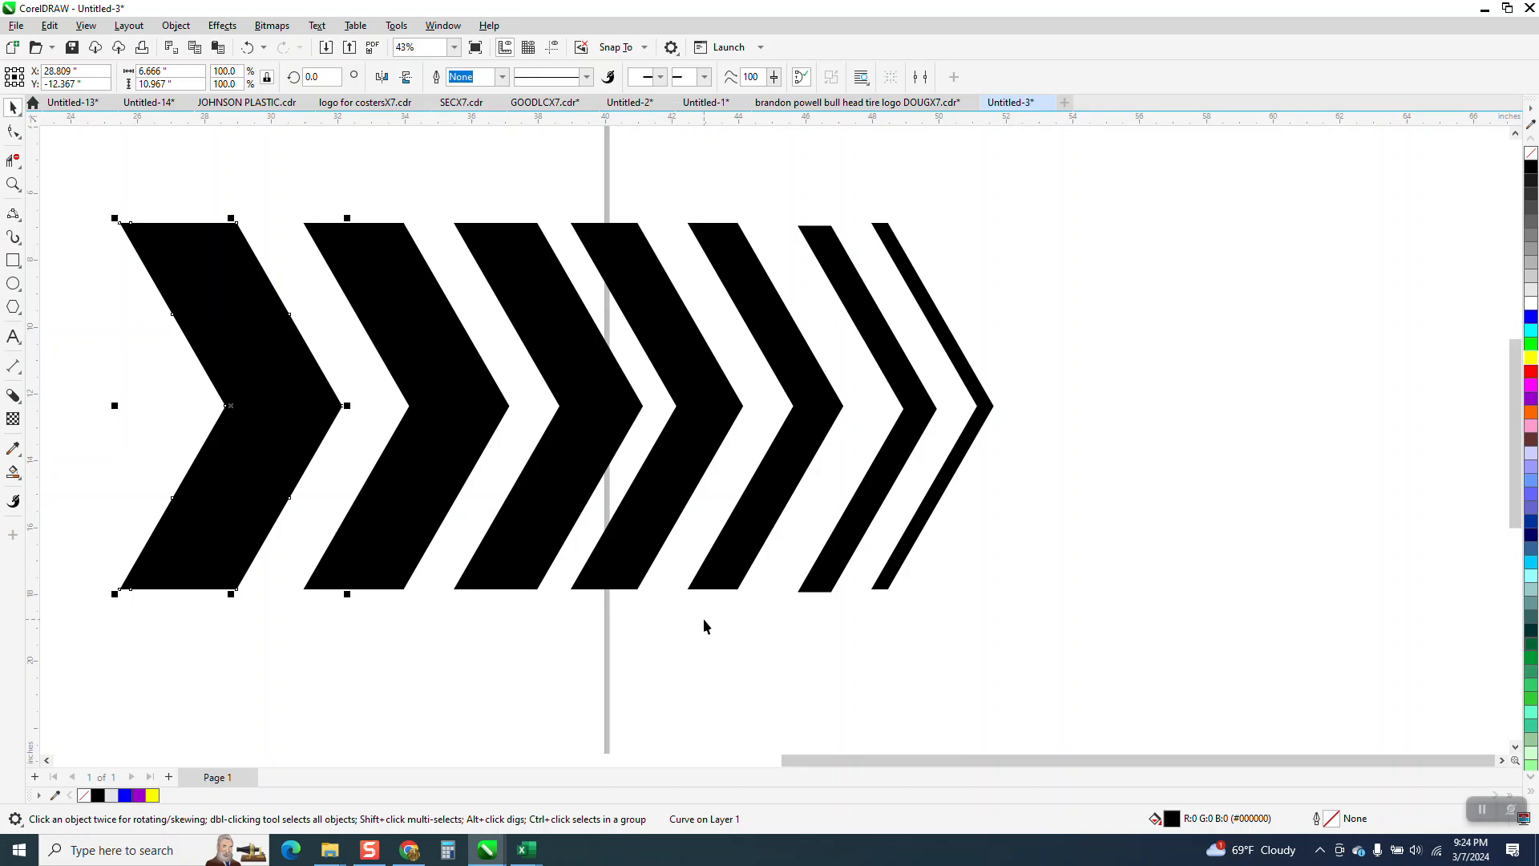
key(Right)
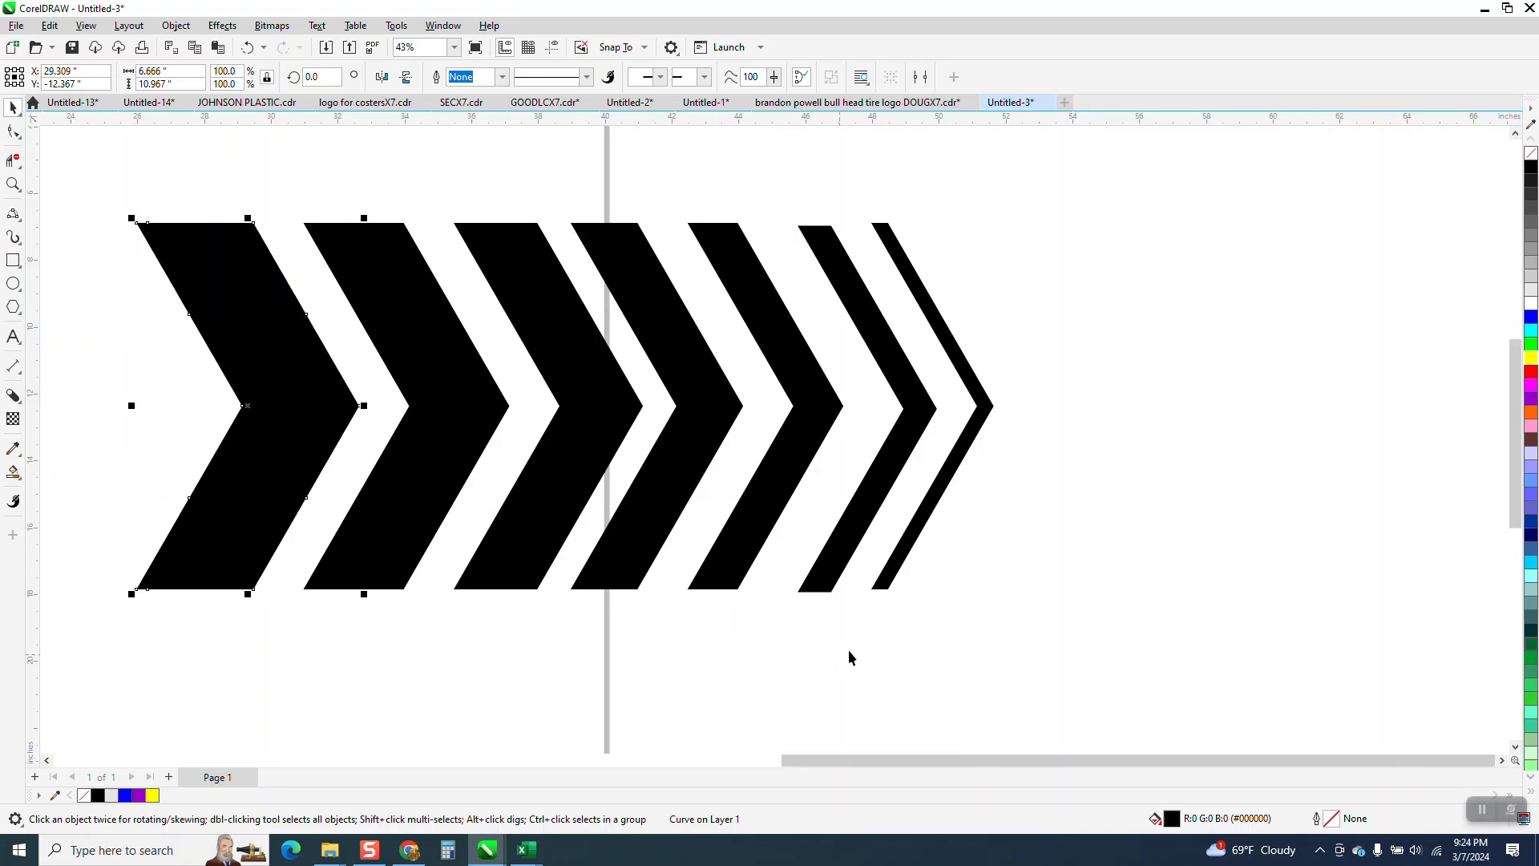
Nudge the two narrowest chevrons another 0.5 inch left, placing the thinnest at X 49.309 inches
click(914, 423)
key(Left)
click(976, 425)
key(Left)
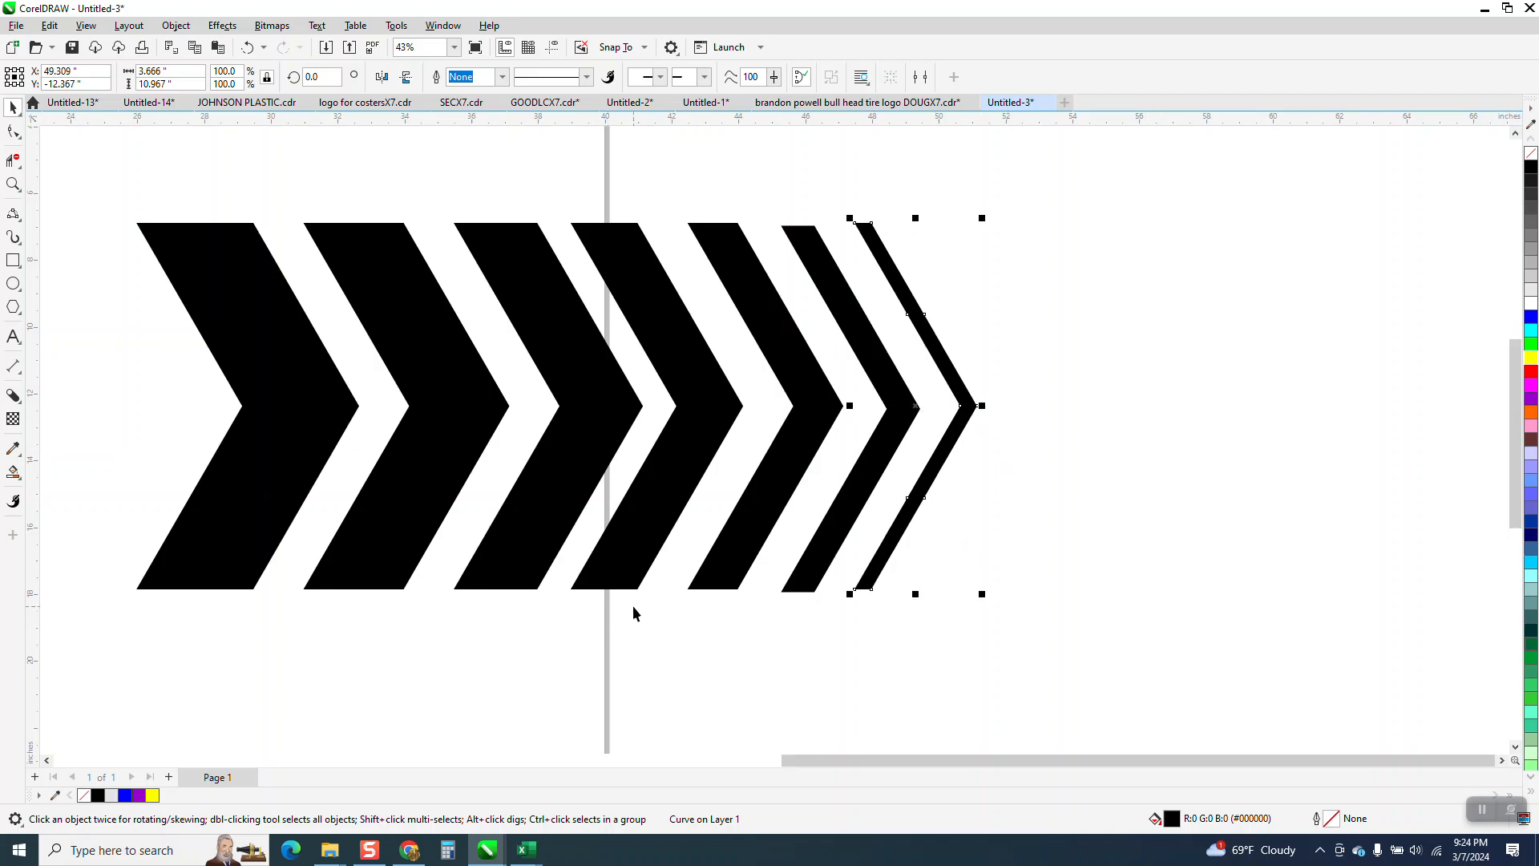
Nudge the thinnest chevron right to X 51.809 inches to set the row's outer end
scroll(634, 612, down, 2)
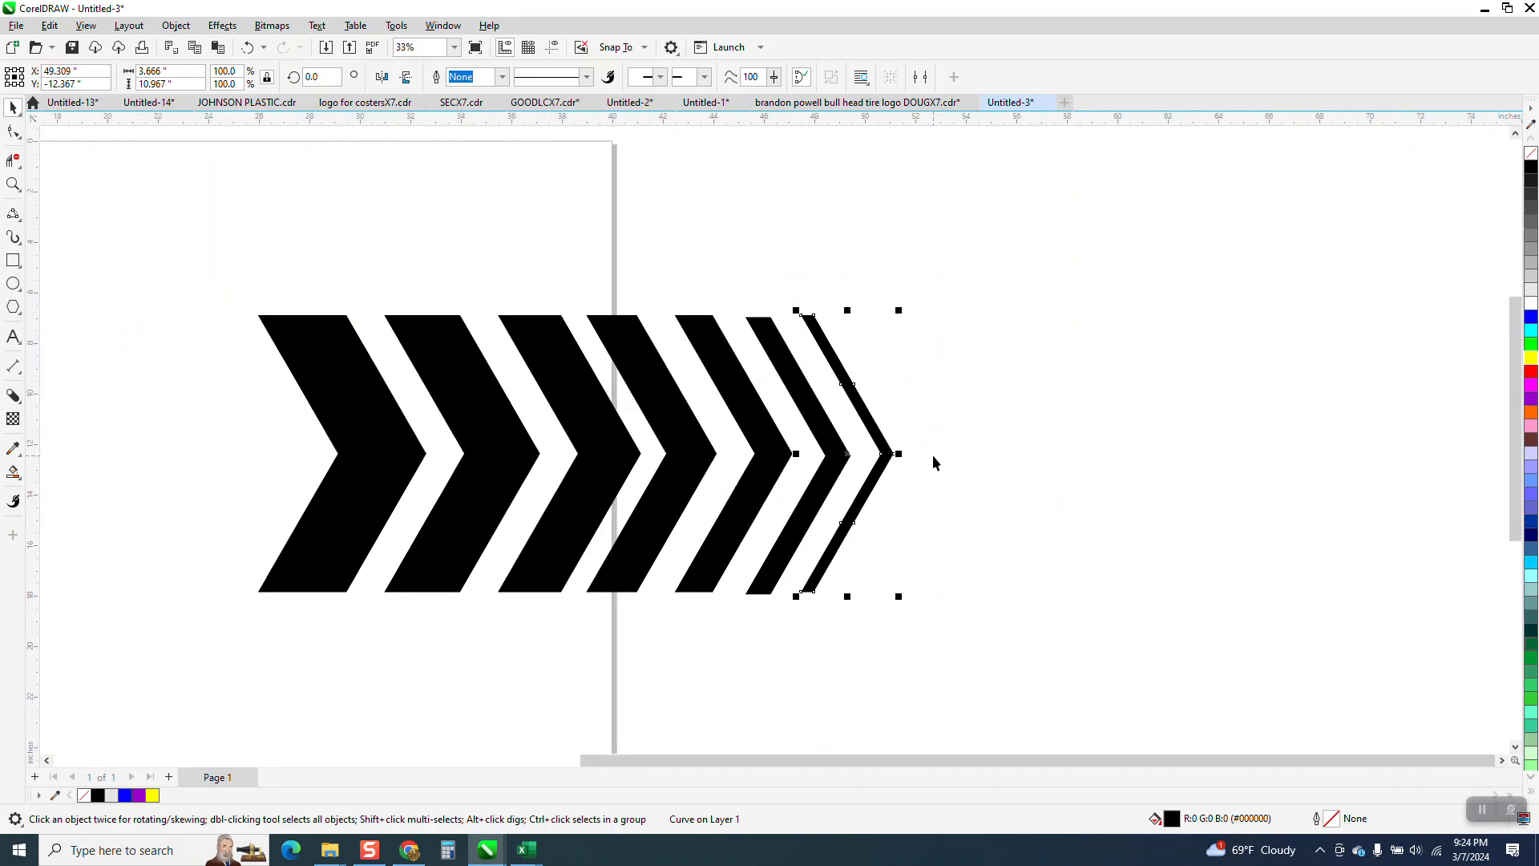
key(Right)
key(Right)
key(Right)
key(Right)
key(Right)
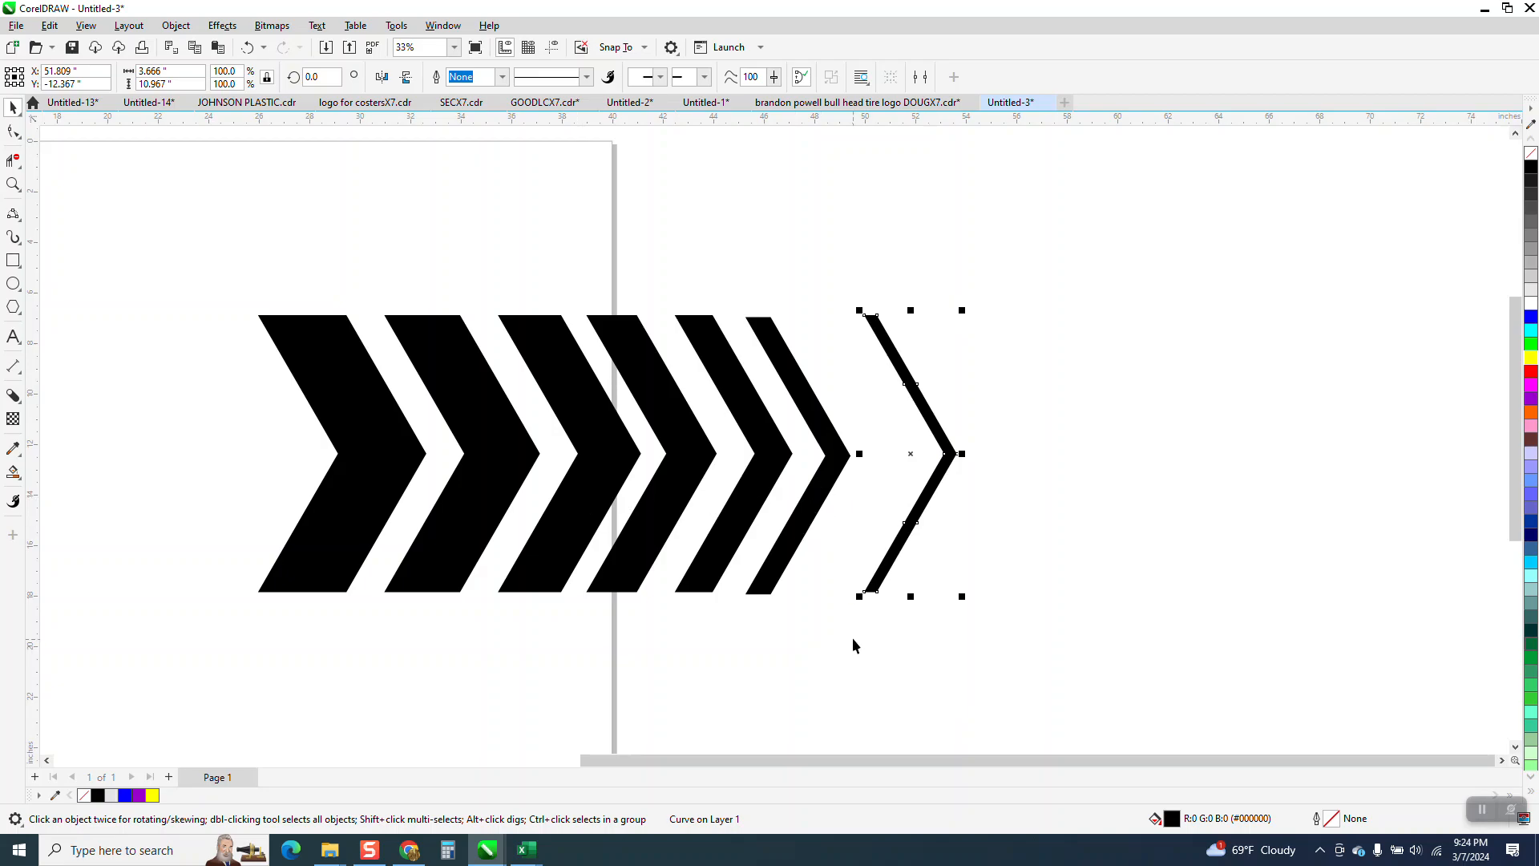
Select all seven chevrons and distribute them with equal horizontal spacing using Align and Distribute
click(197, 370)
drag(1159, 701, 1156, 704)
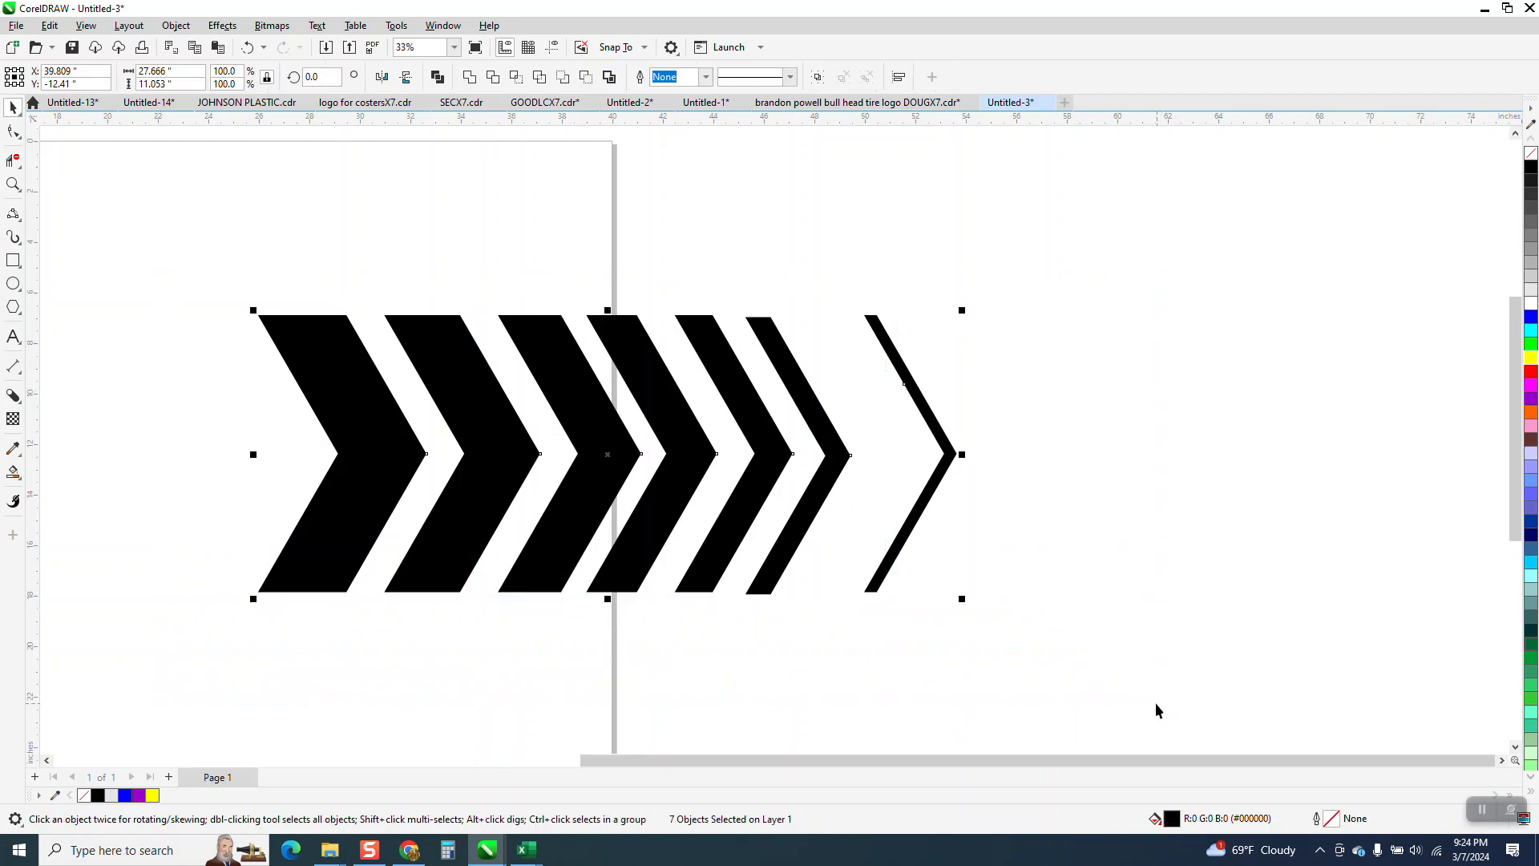
click(443, 25)
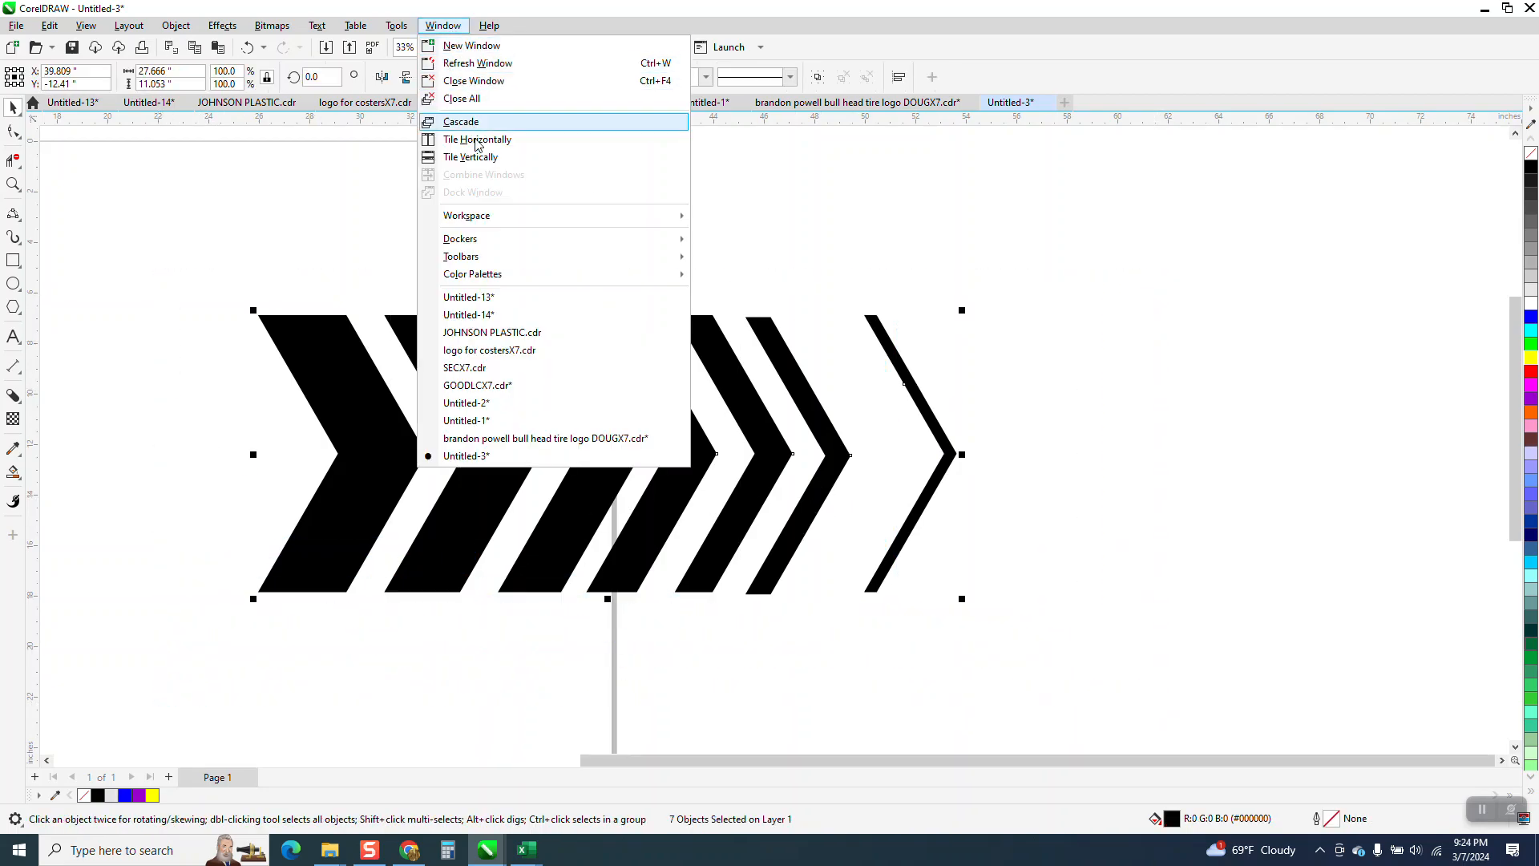
mouse_move(492, 241)
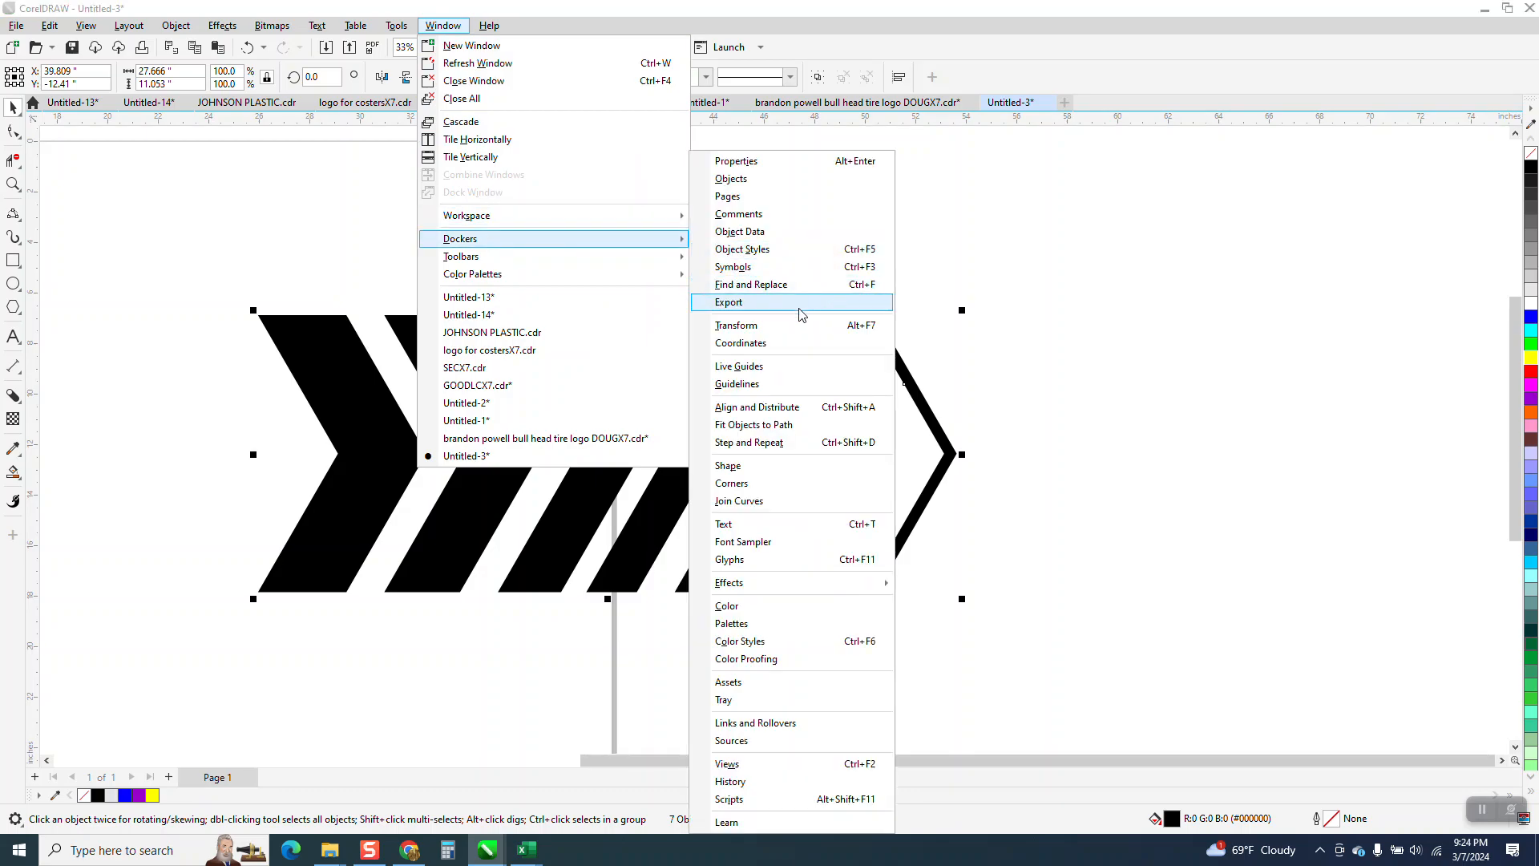
click(760, 409)
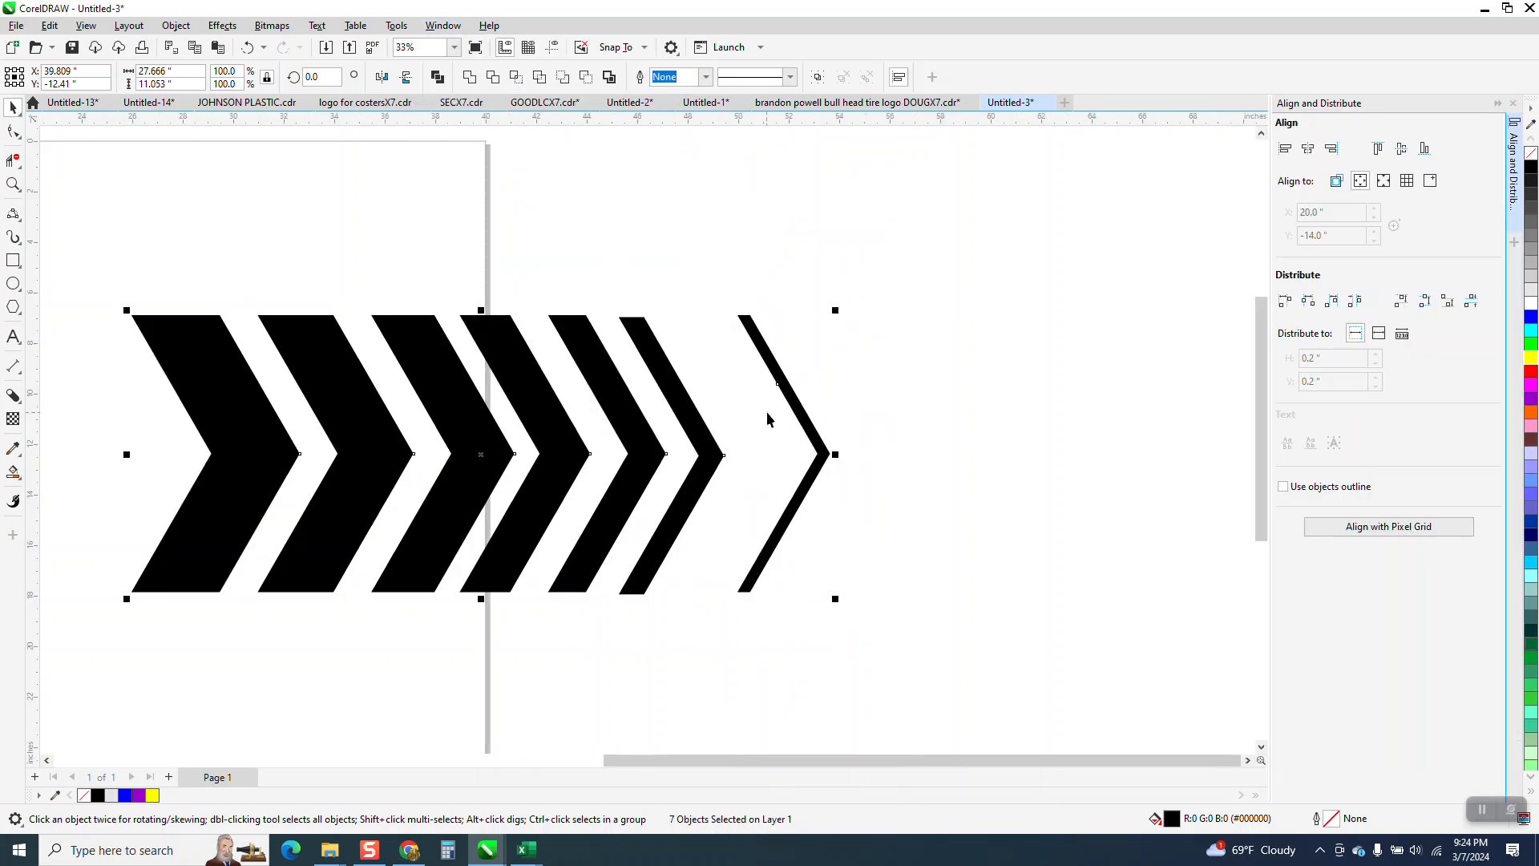
click(1354, 301)
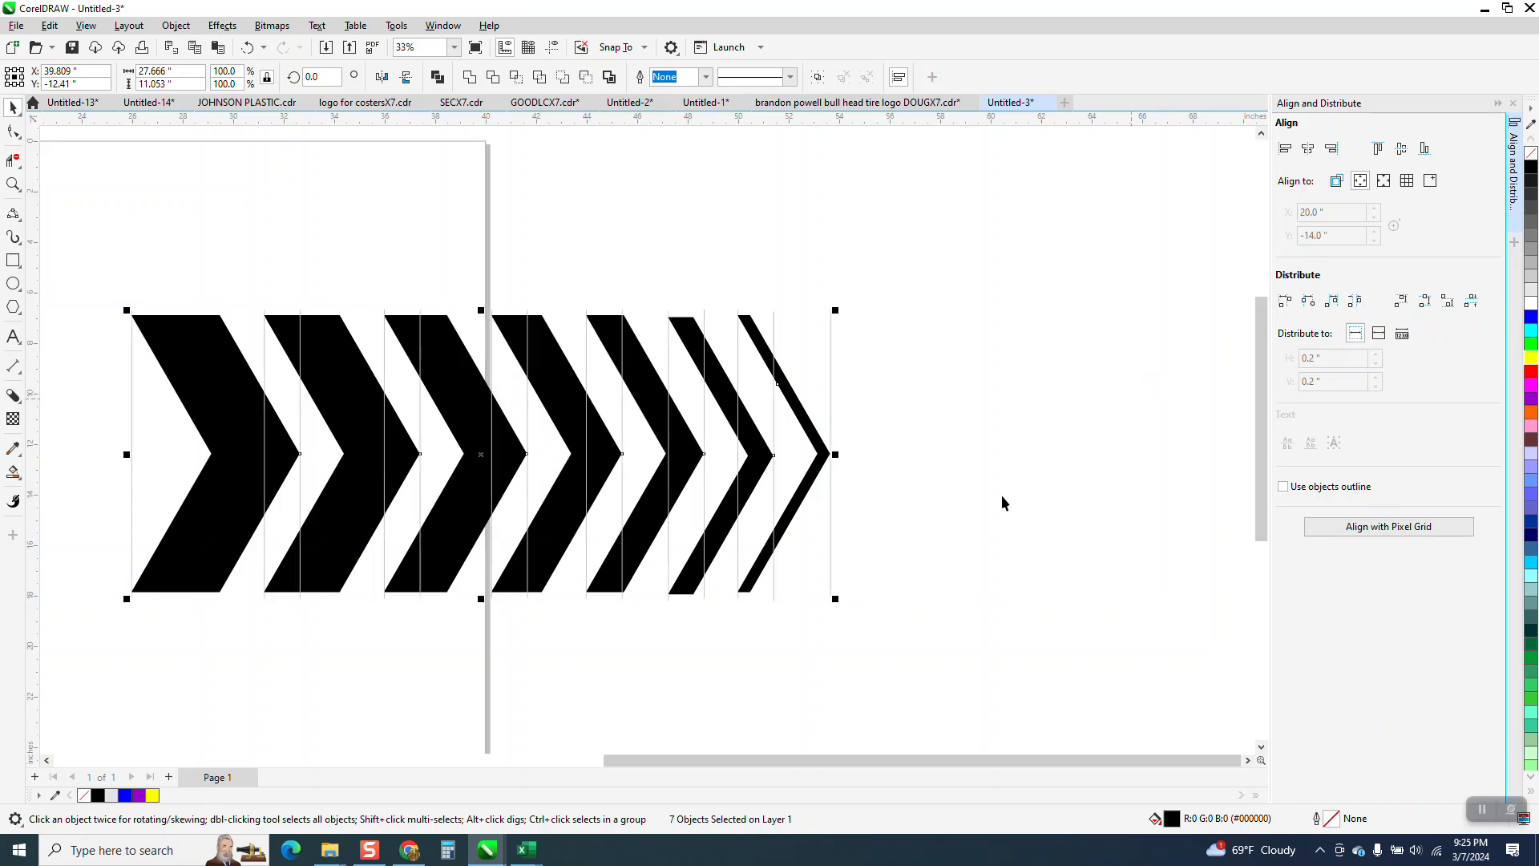
click(920, 484)
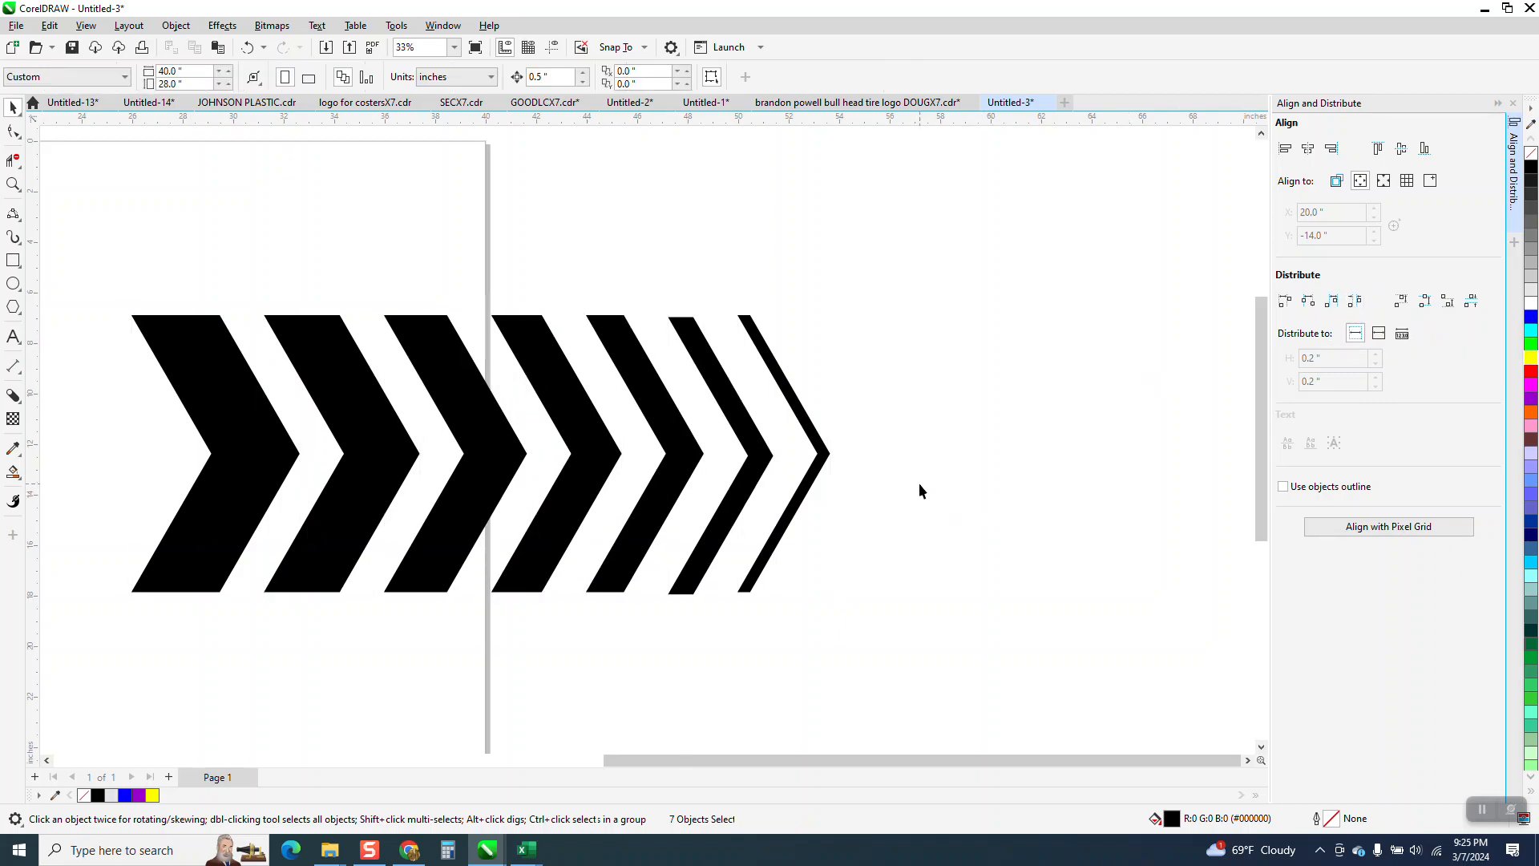
click(13, 184)
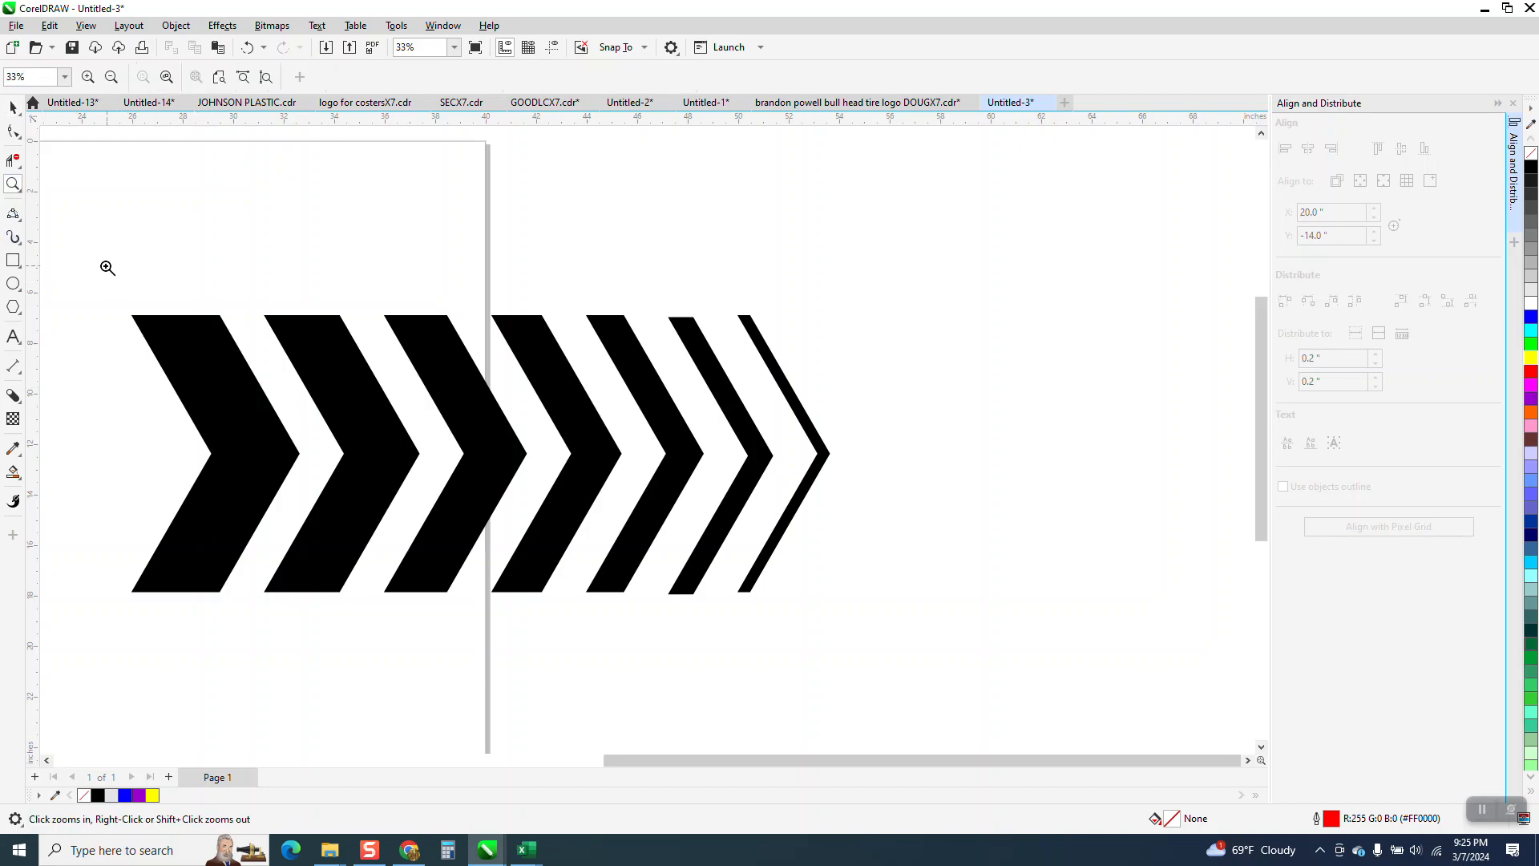
Select all seven chevrons, remove their black fill and give them a black hairline outline
click(13, 107)
drag(66, 269, 897, 656)
click(1531, 152)
right_click(1531, 166)
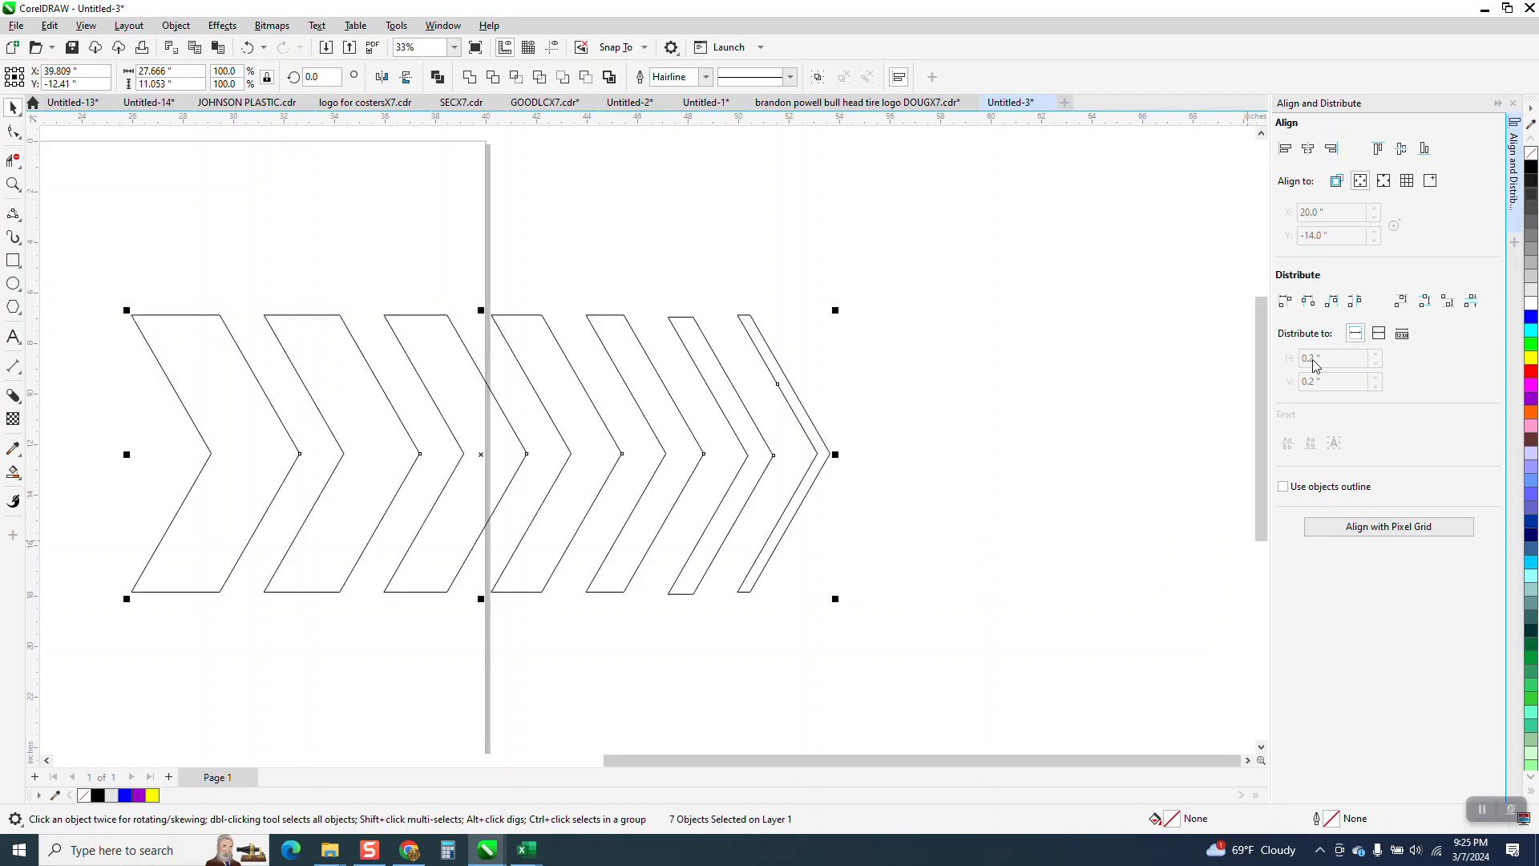
Dimension the tip-to-tip gap between the two widest chevrons and the tip thickness of the second-thinnest chevron with Parallel Dimension
click(13, 186)
drag(135, 332, 811, 587)
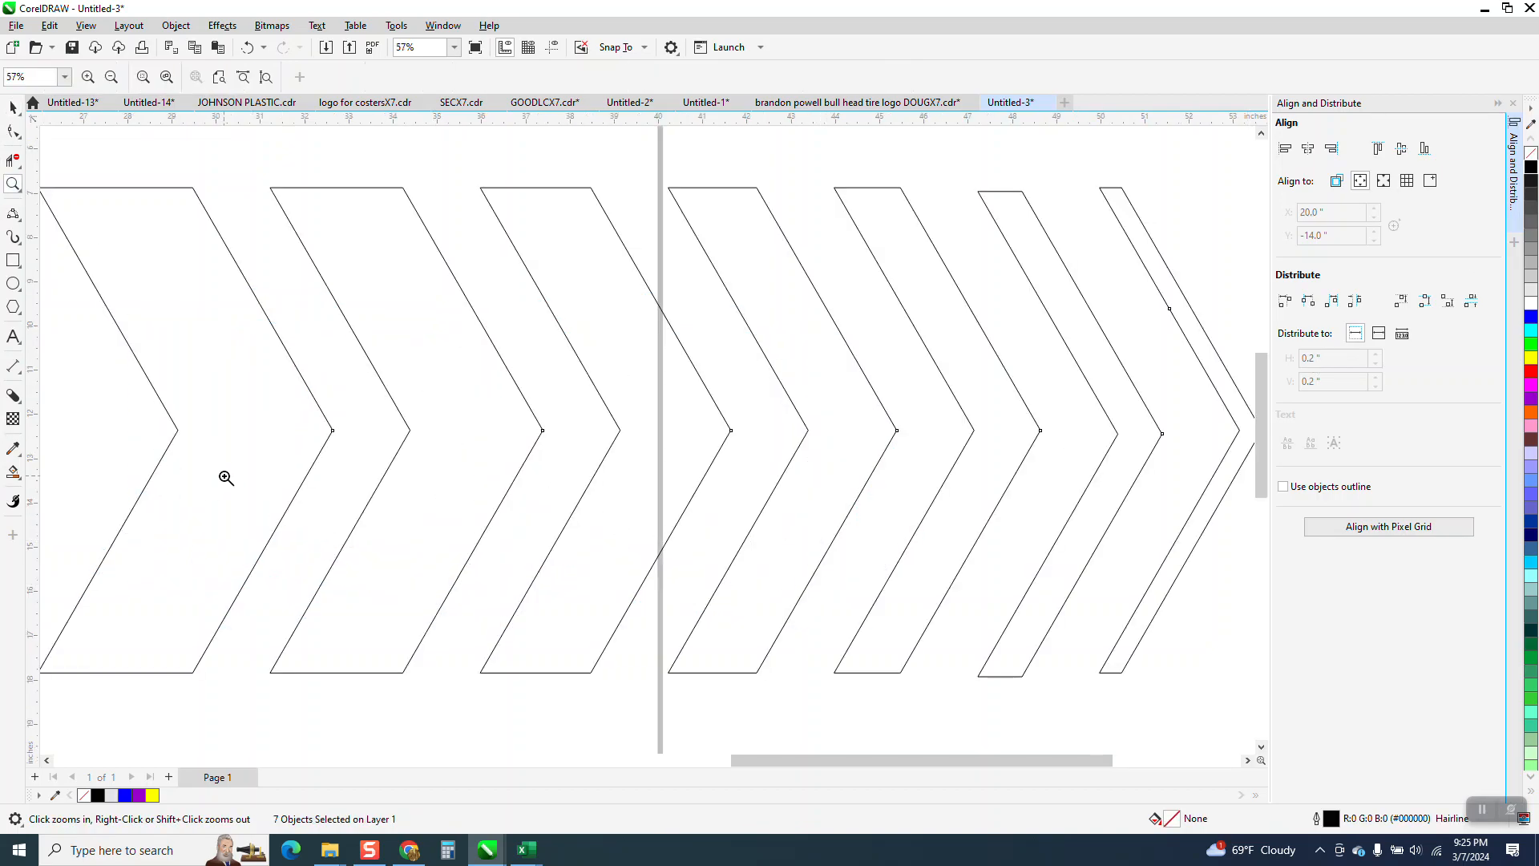
click(14, 367)
click(160, 367)
drag(333, 431, 410, 431)
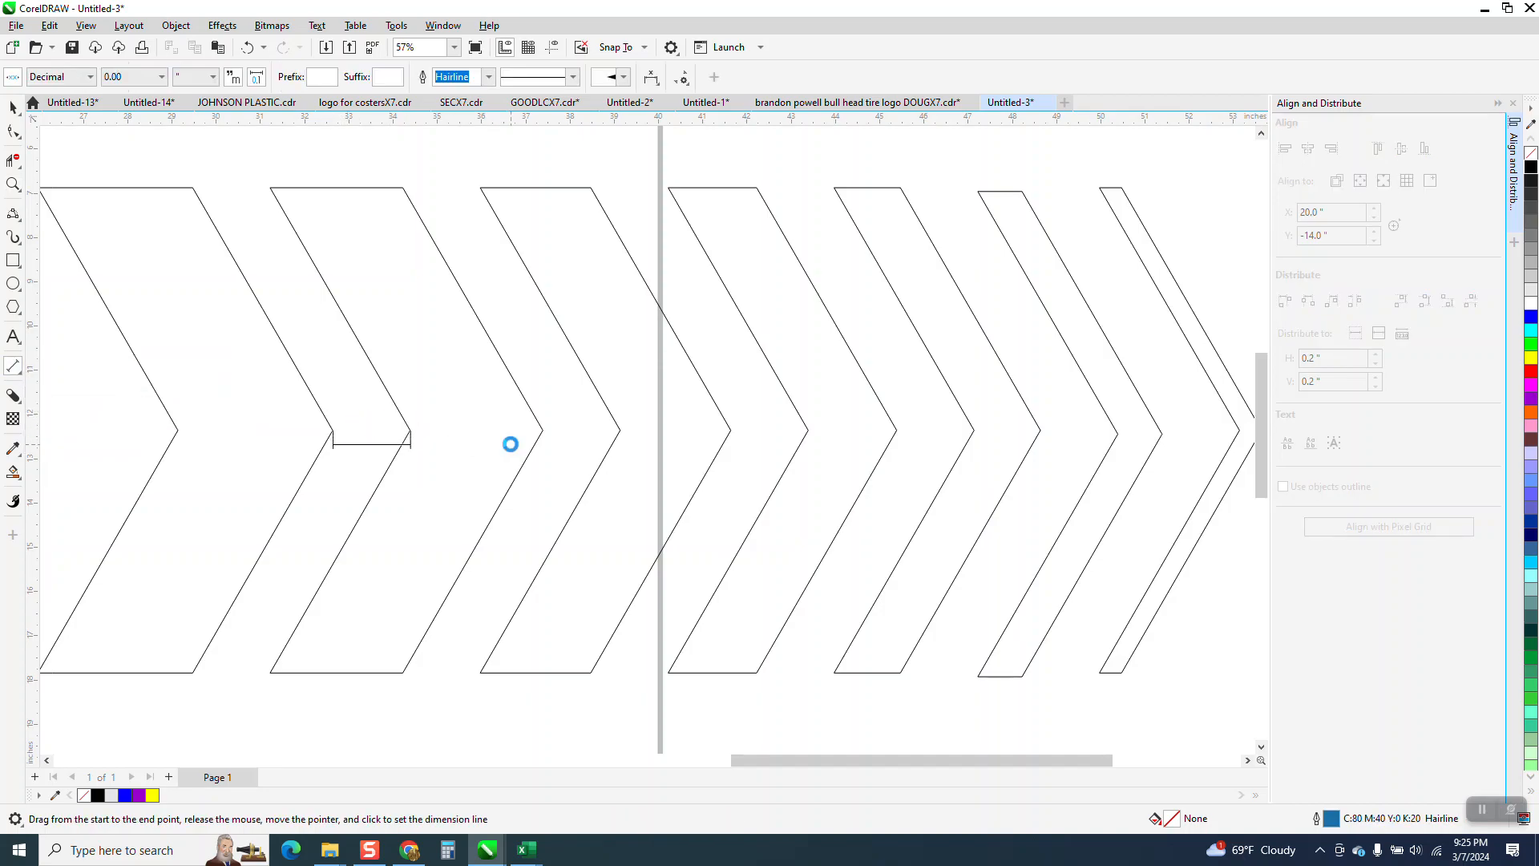
click(513, 443)
drag(1162, 434, 1121, 437)
click(1115, 439)
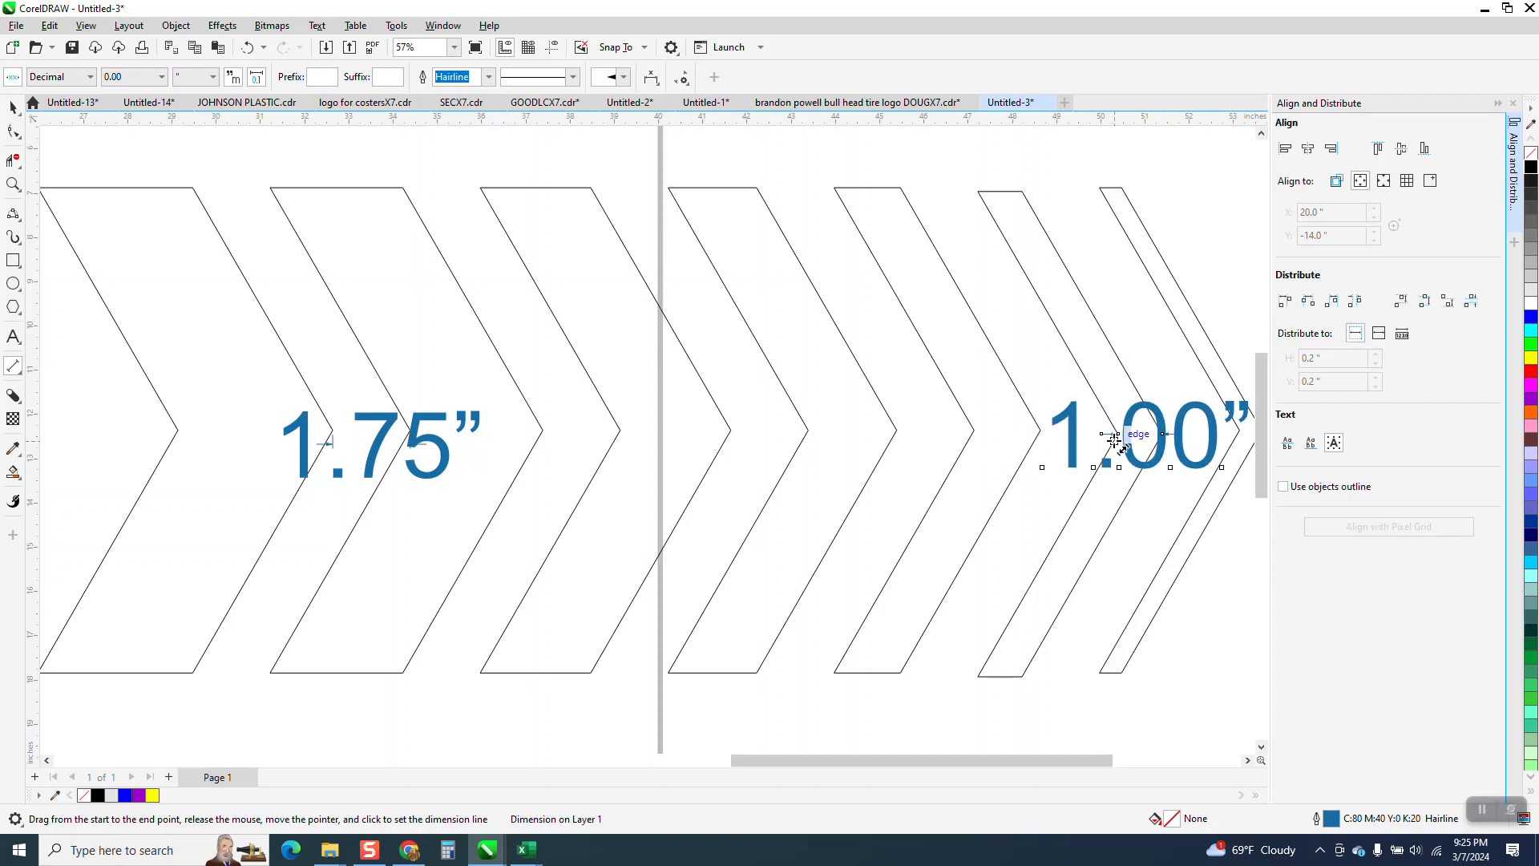
Delete the dimension on the second-thinnest chevron and the one between the two widest chevrons
key(Delete)
scroll(938, 555, down, 1)
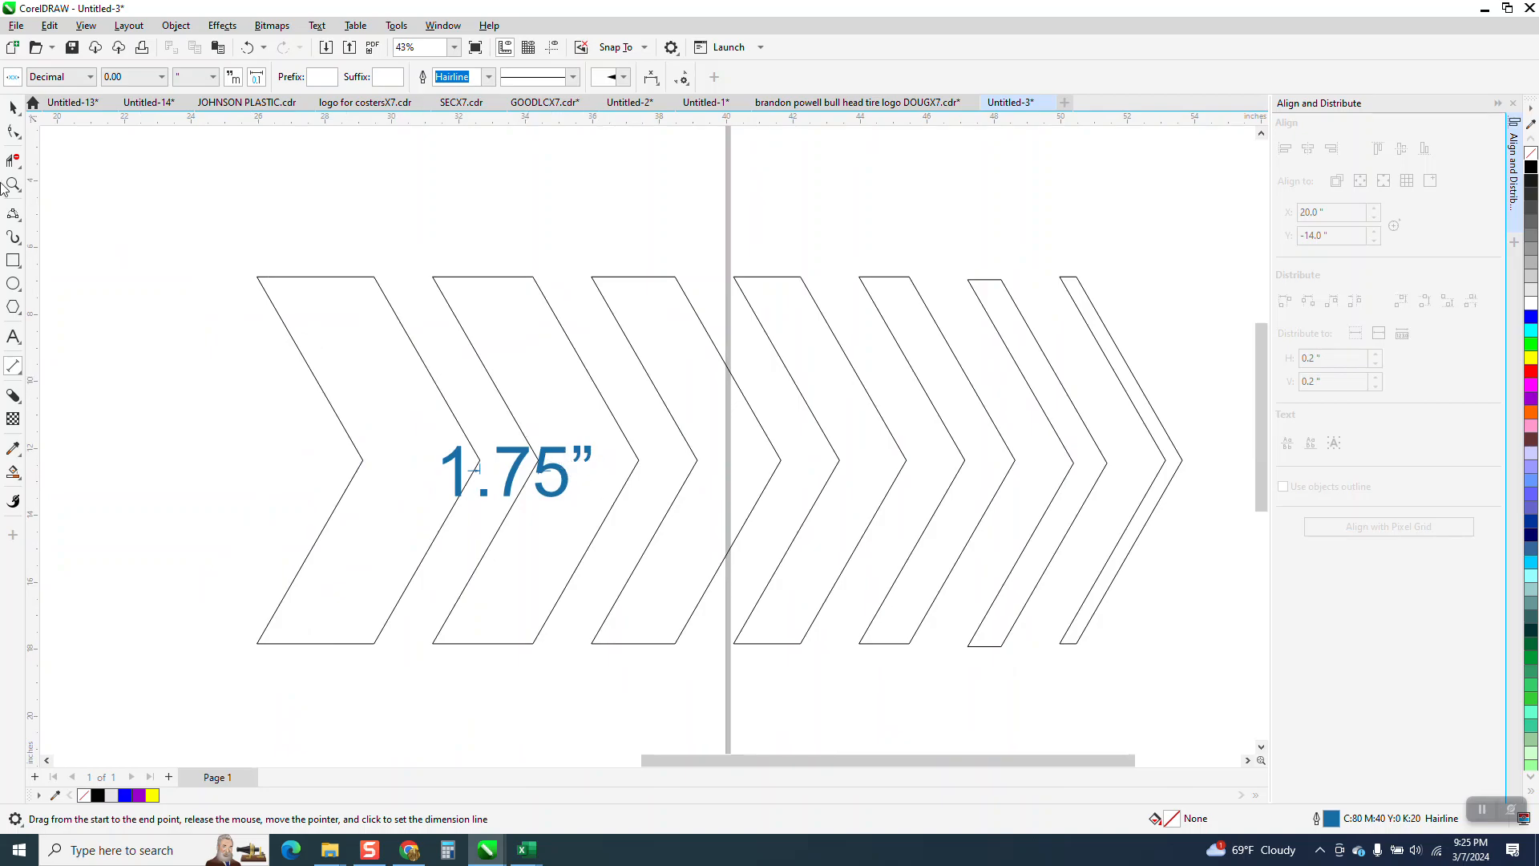
click(13, 107)
click(521, 459)
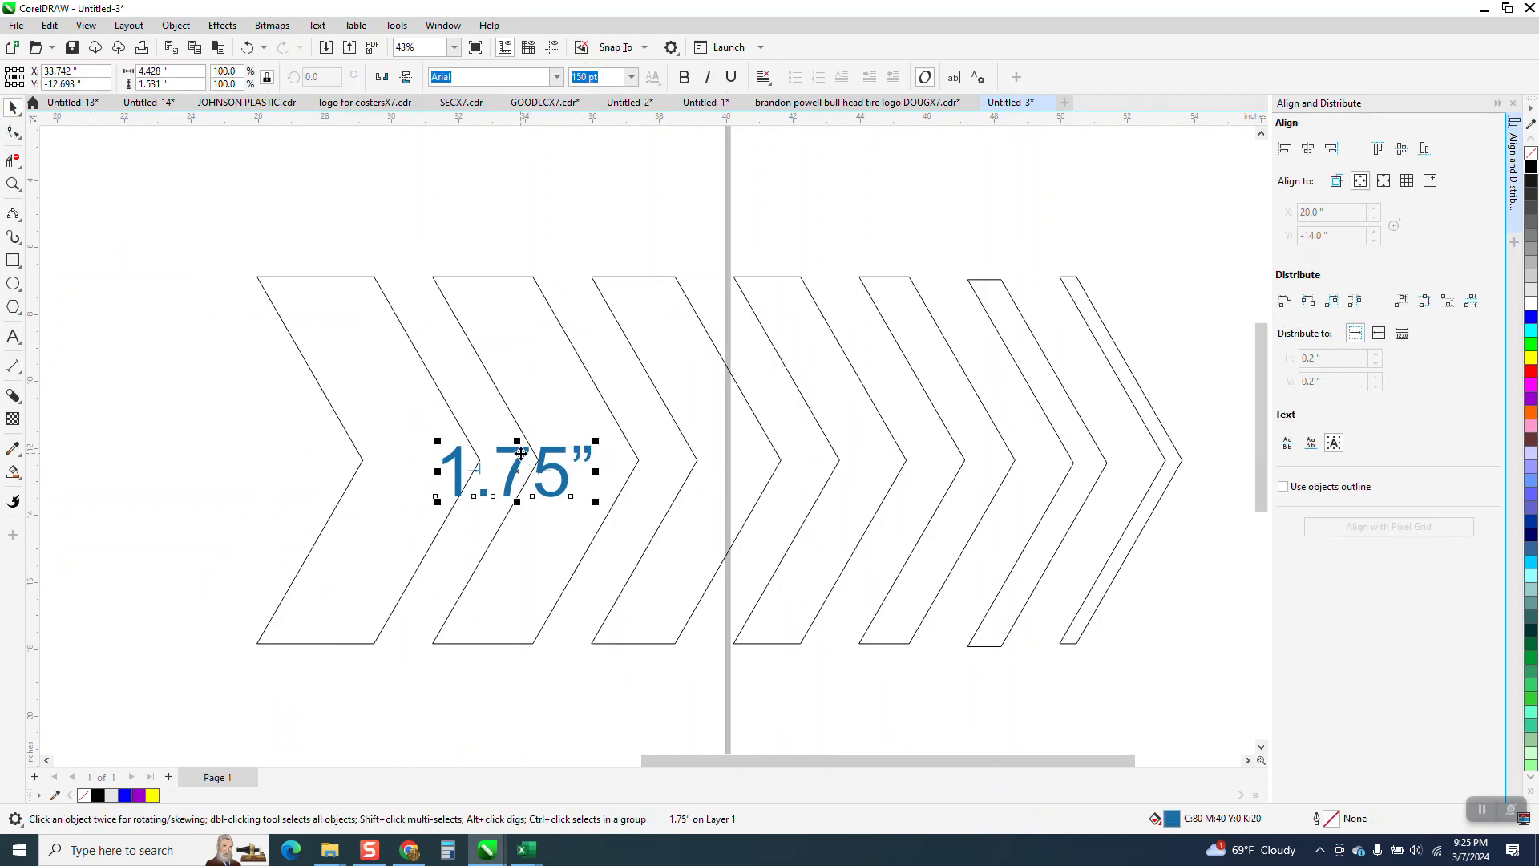
key(Delete)
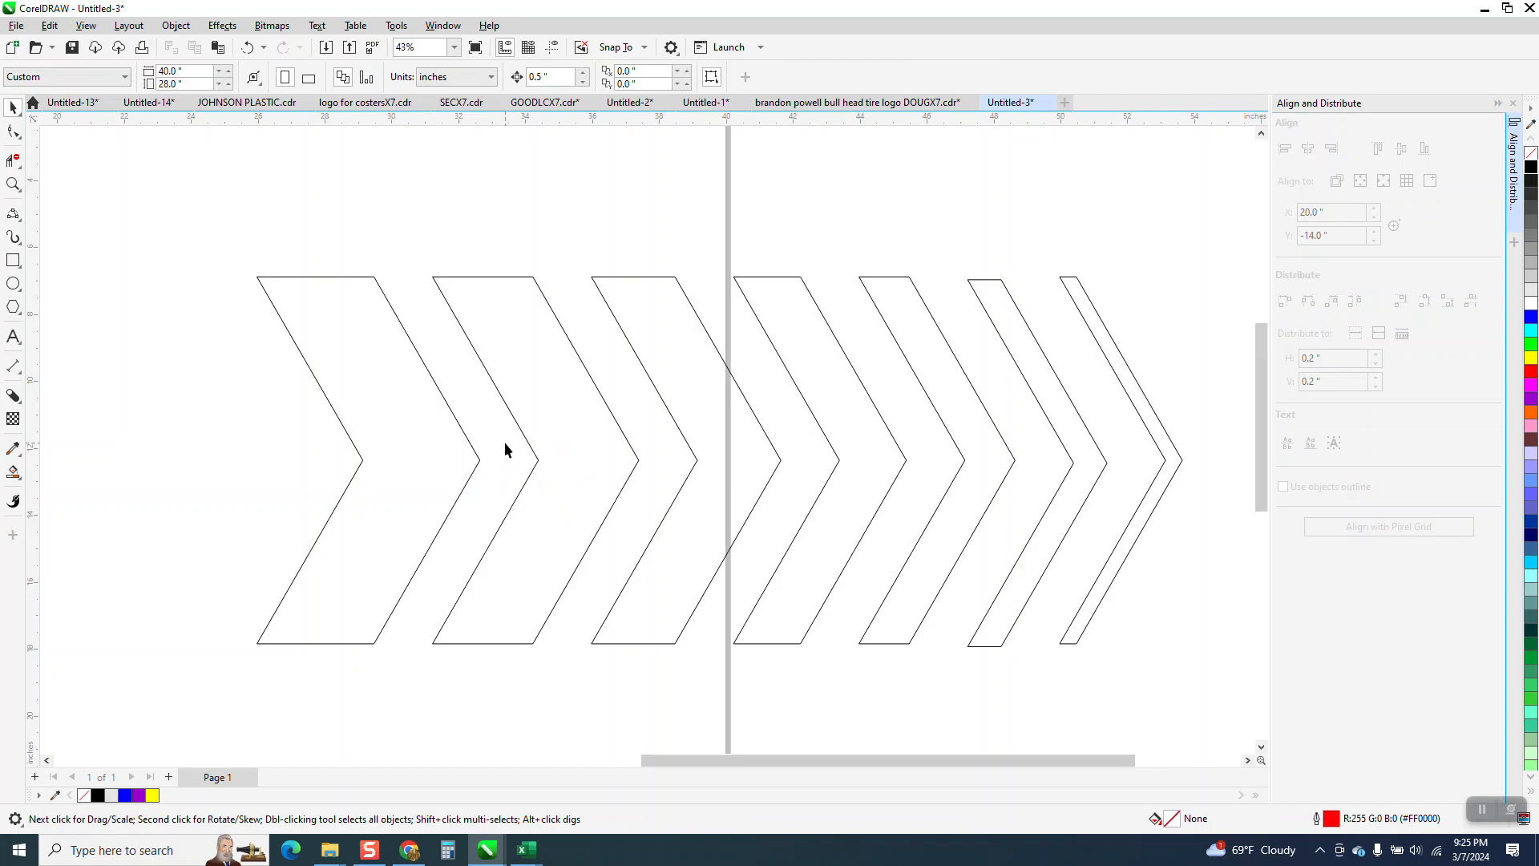
Dimension the gap between the two thinnest chevrons and the gap between the two widest ones with Parallel Dimension
click(16, 369)
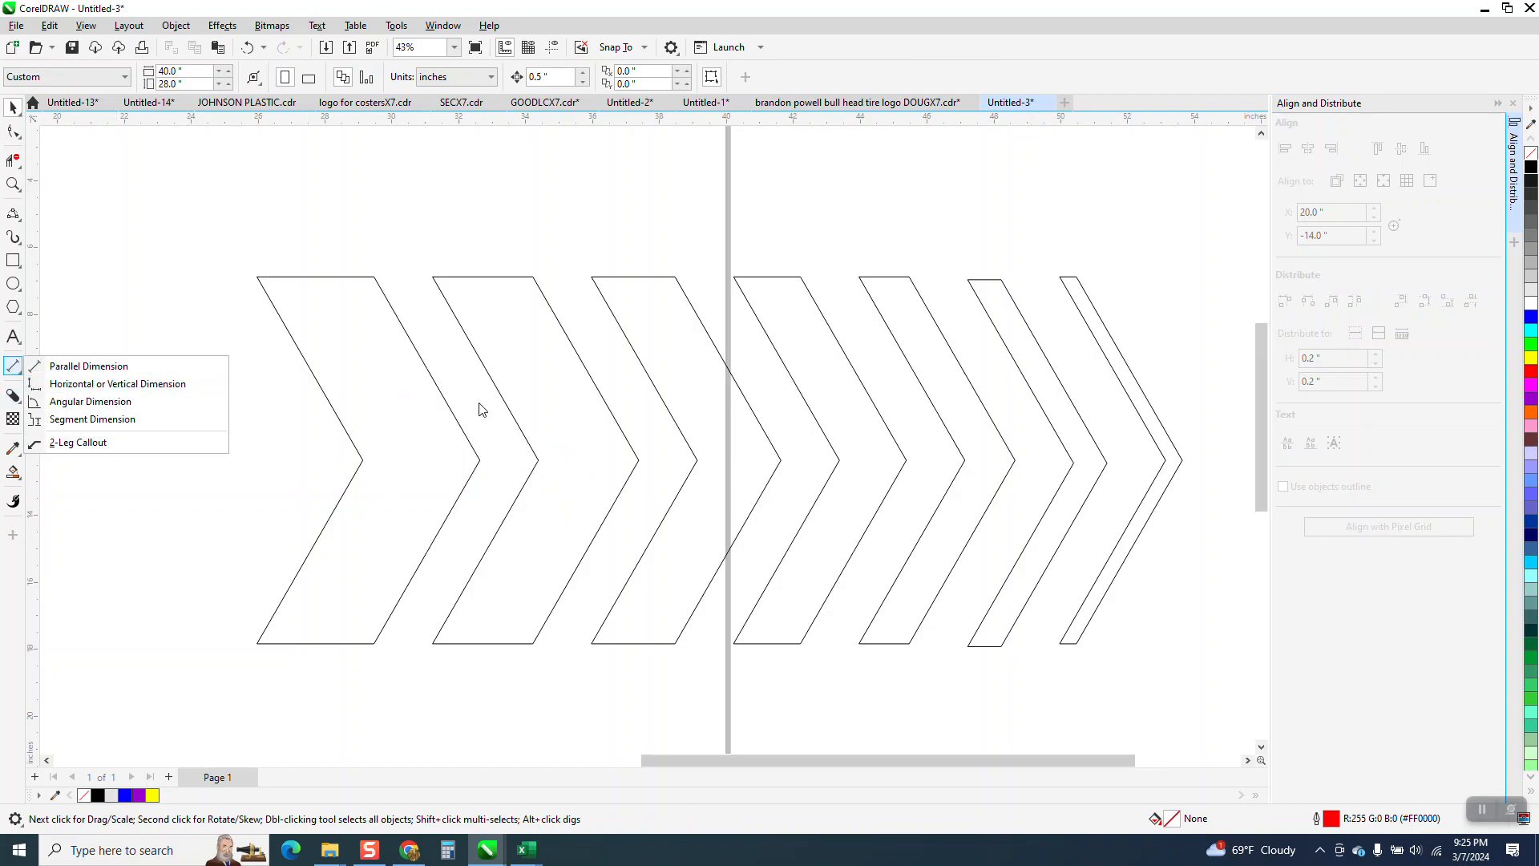
click(89, 366)
drag(1167, 460, 1110, 465)
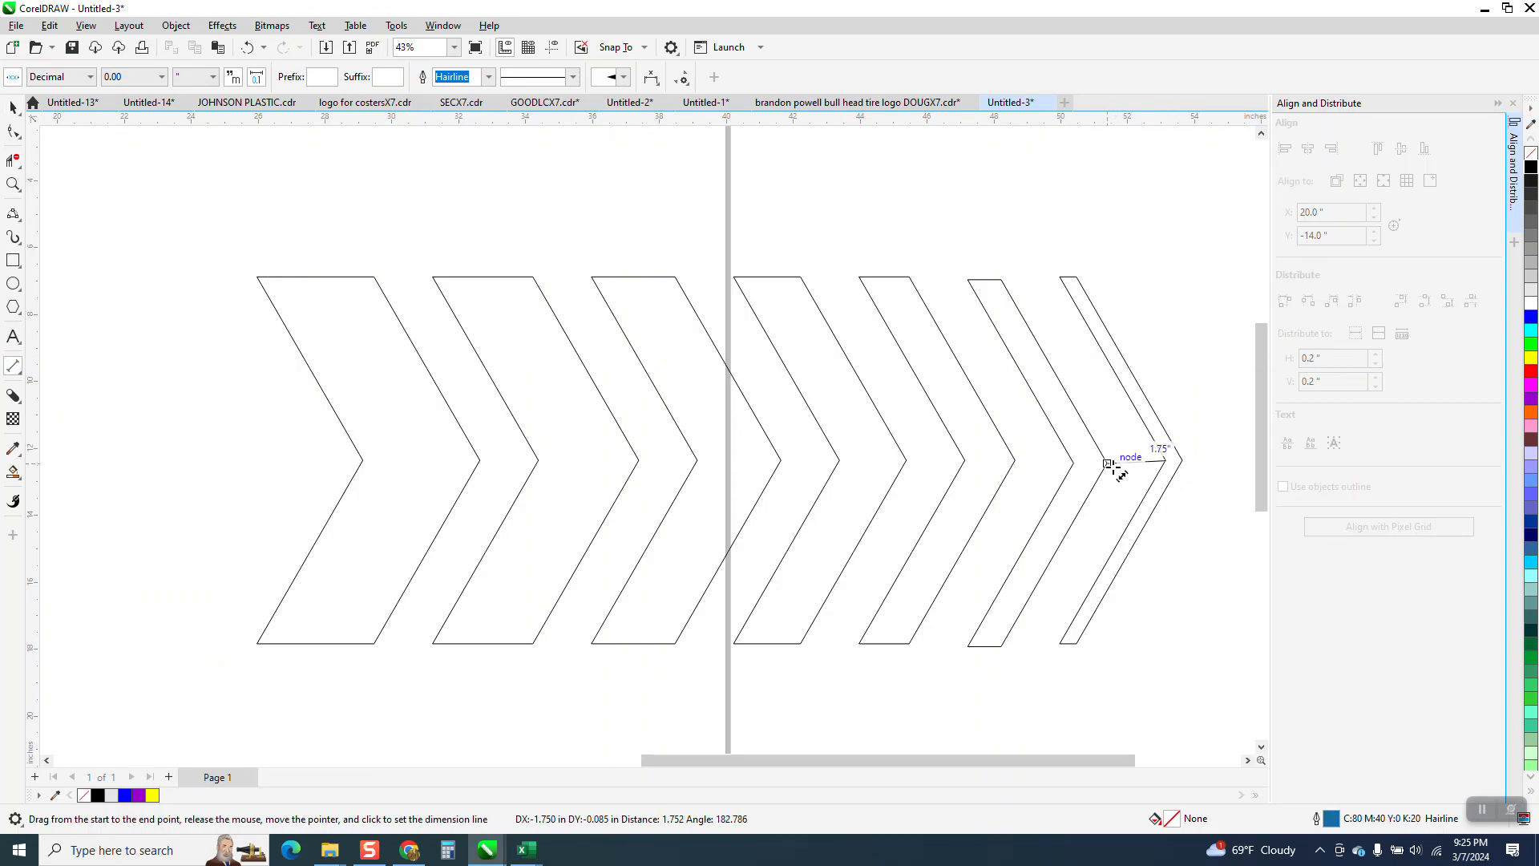
click(1110, 463)
drag(537, 461, 481, 460)
click(481, 461)
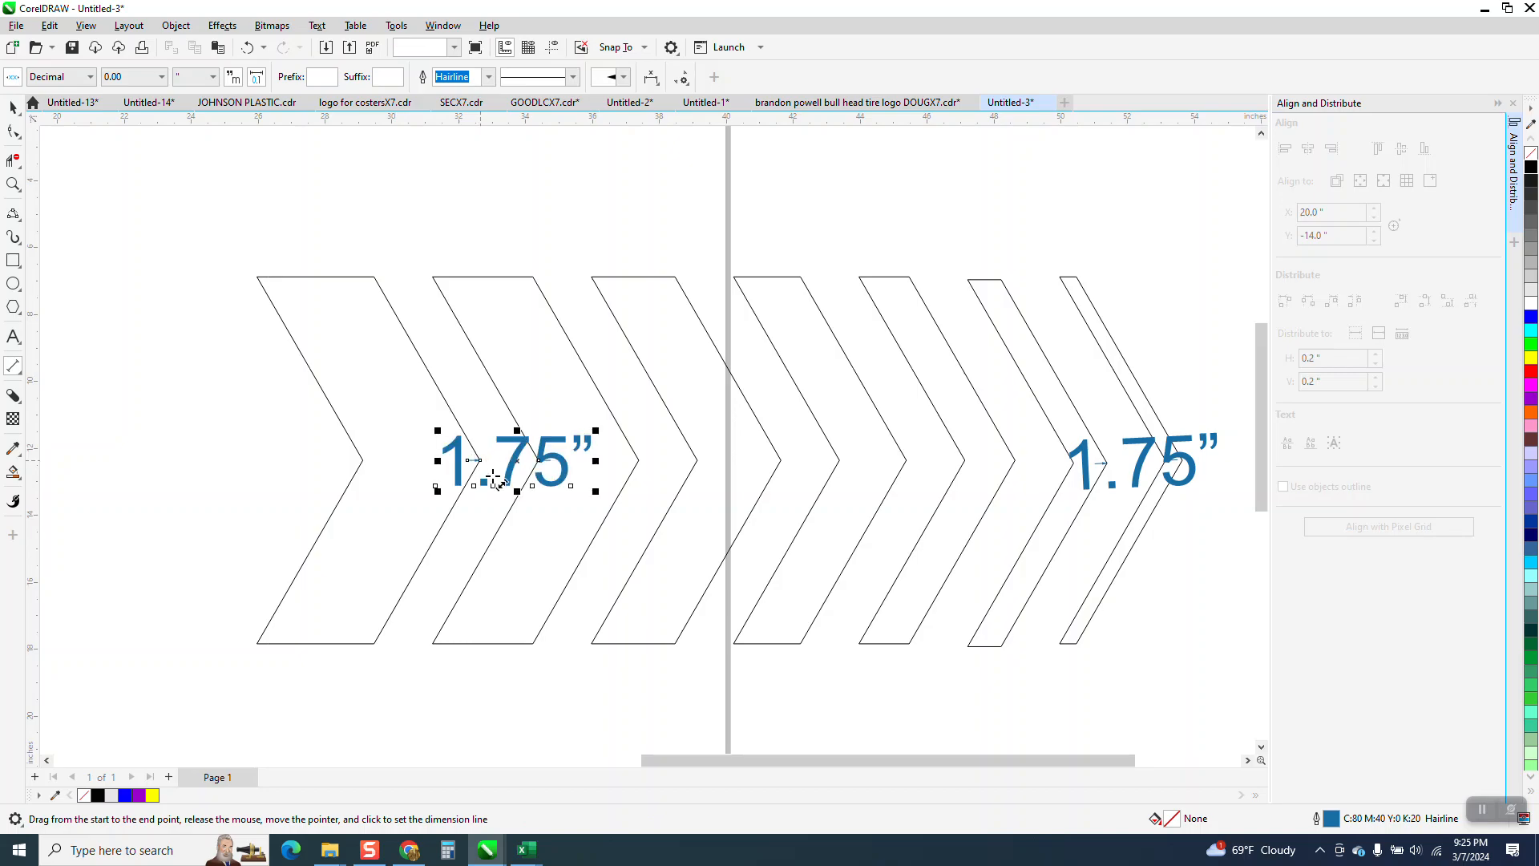
Delete both gap dimensions at the two ends of the chevron row
scroll(523, 534, down, 1)
scroll(523, 533, down, 1)
click(13, 106)
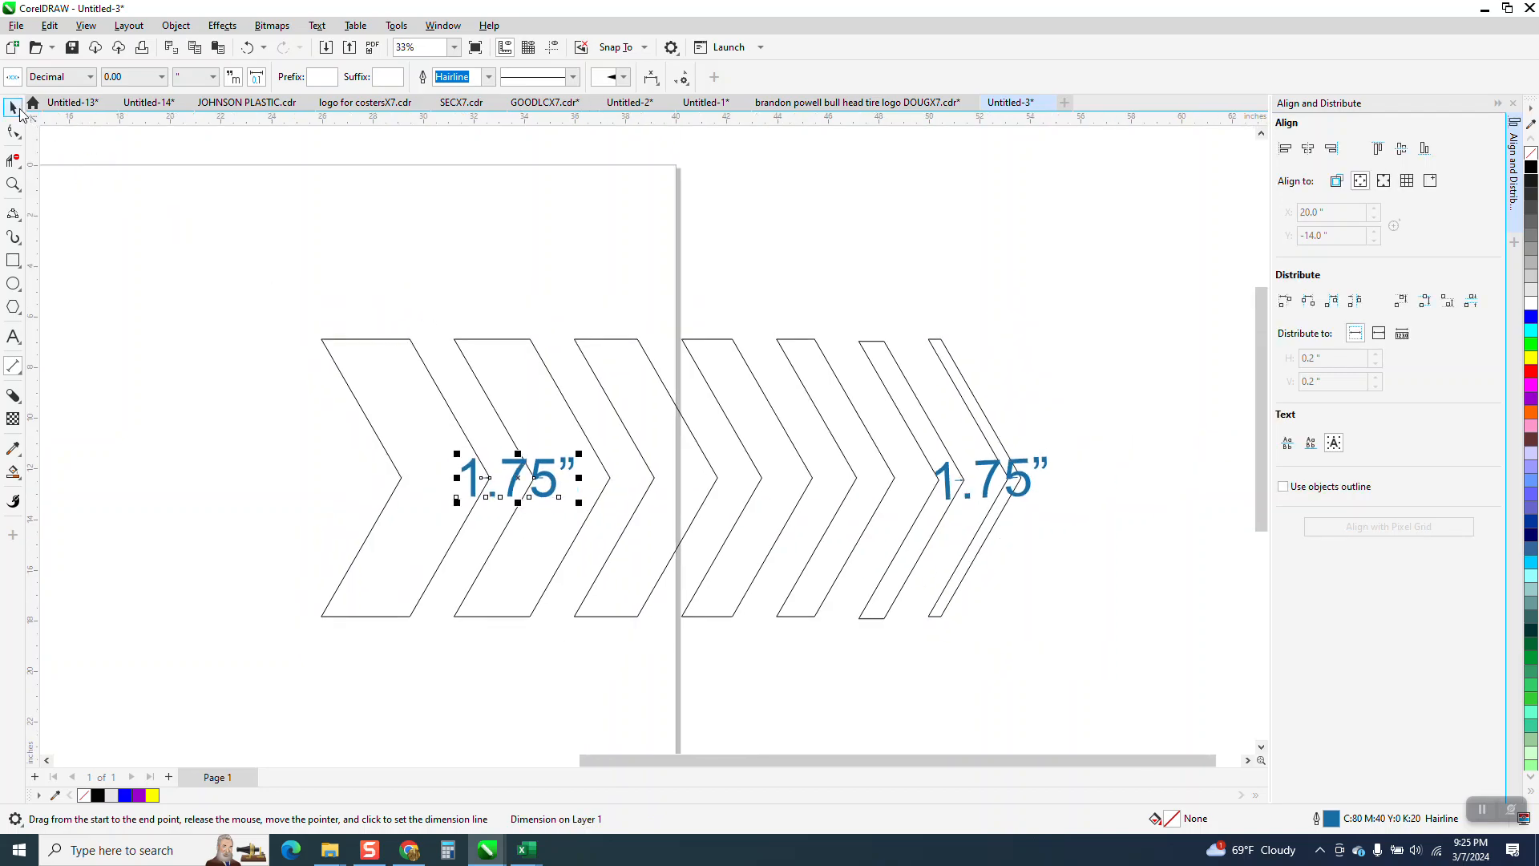
key(Delete)
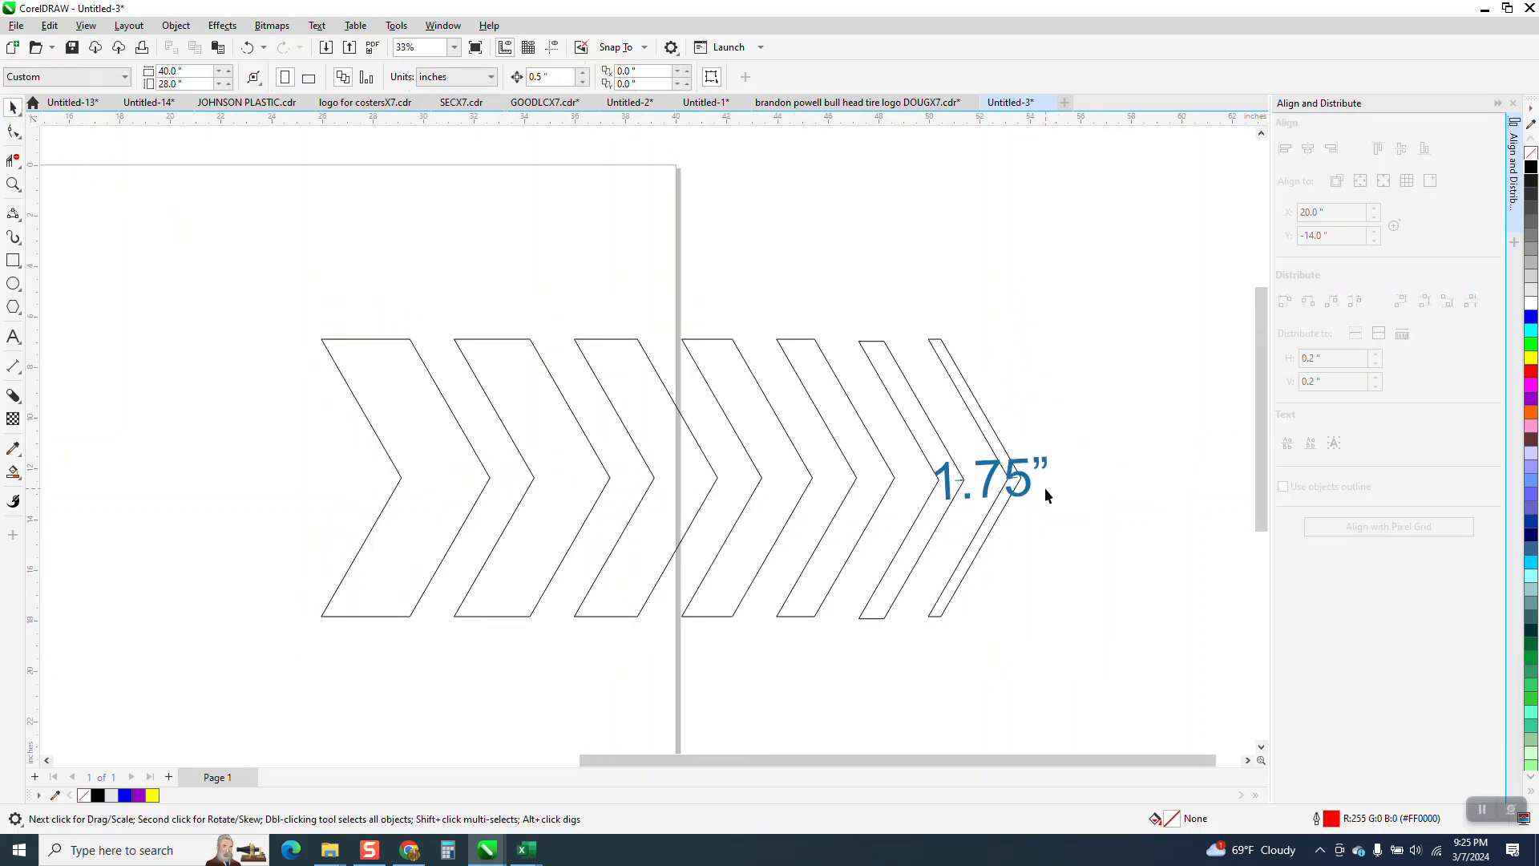
click(1031, 483)
key(Delete)
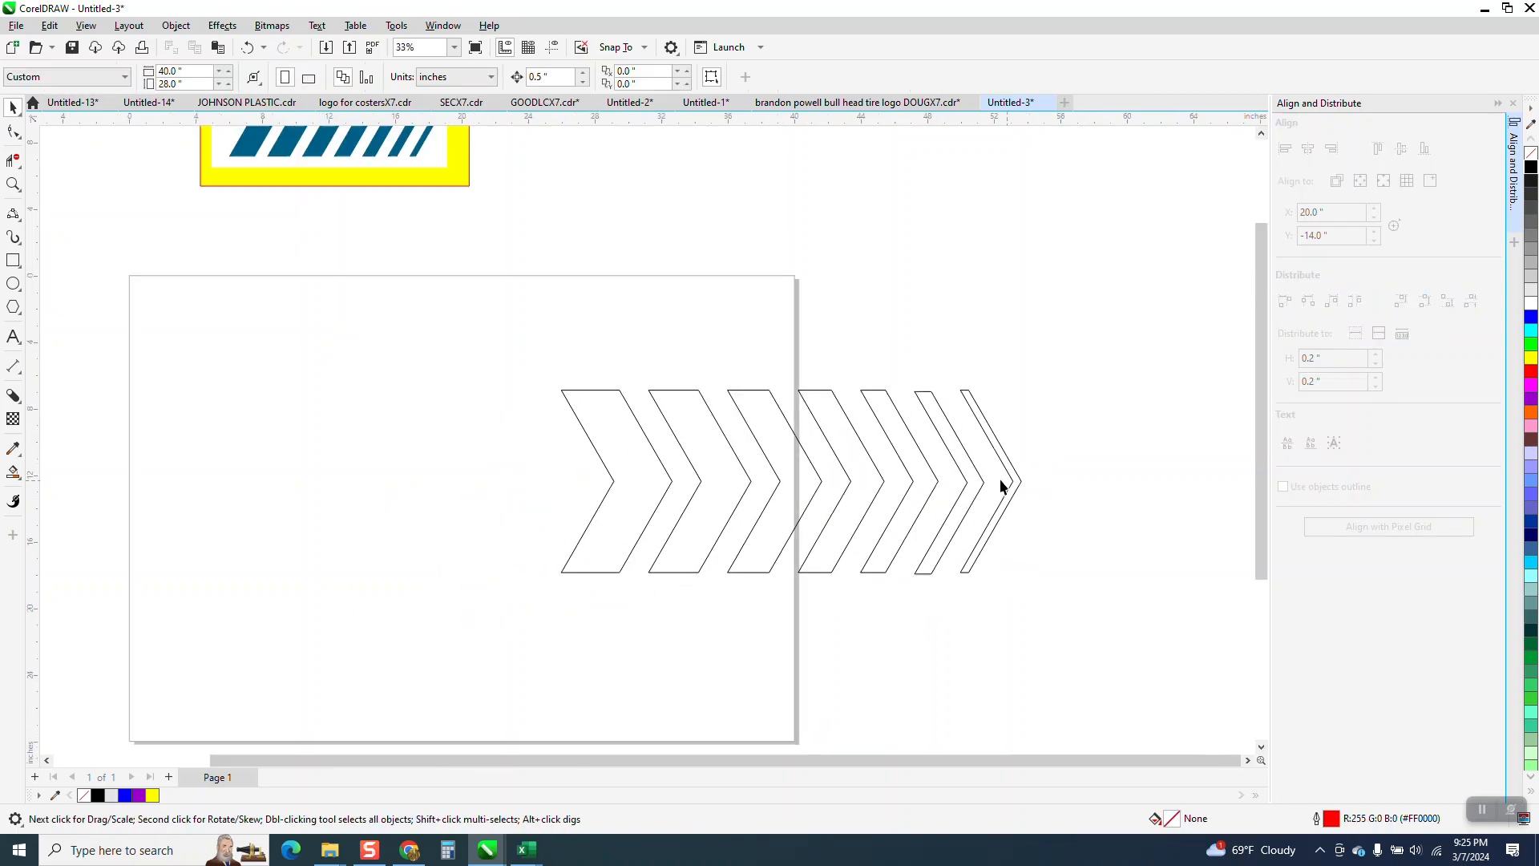
Move the yellow-framed reference picture to just above the chevron row, at about X 36.552, Y -1.464 inches
scroll(914, 493, down, 4)
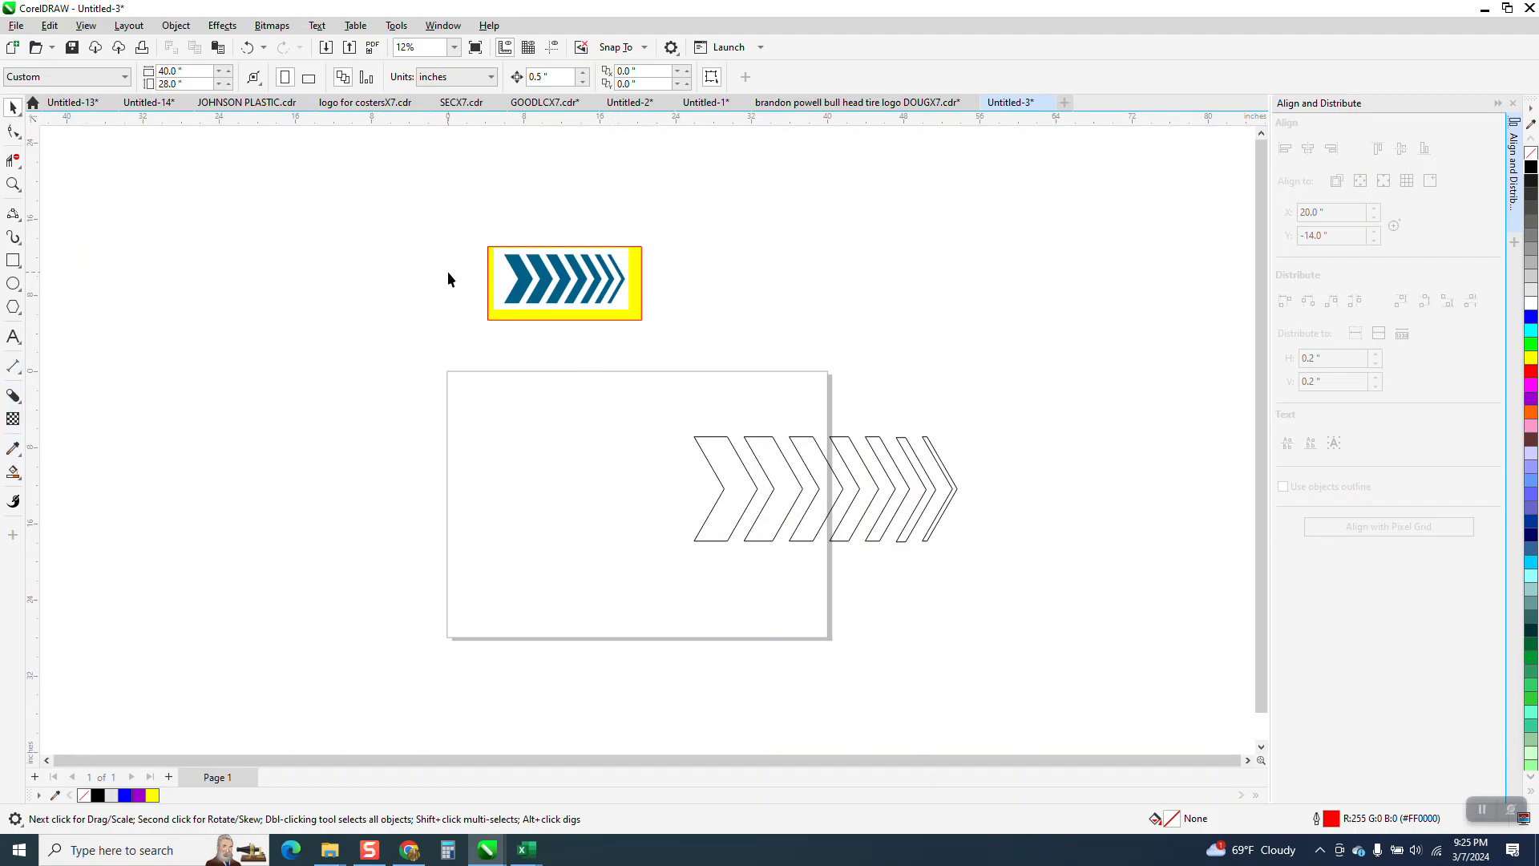
drag(736, 347, 736, 346)
drag(581, 290, 811, 392)
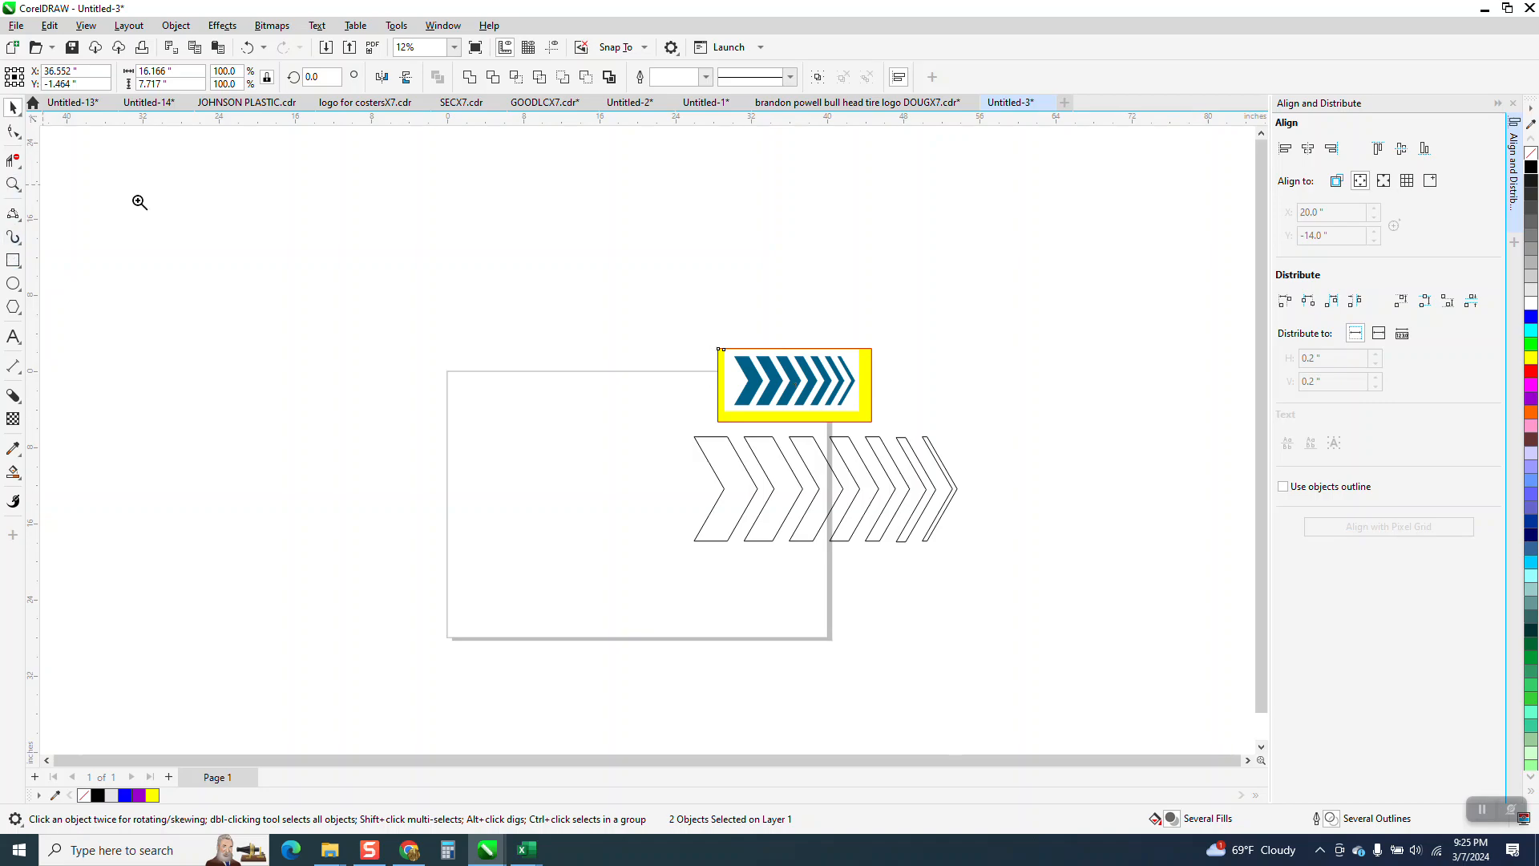
click(15, 185)
click(999, 575)
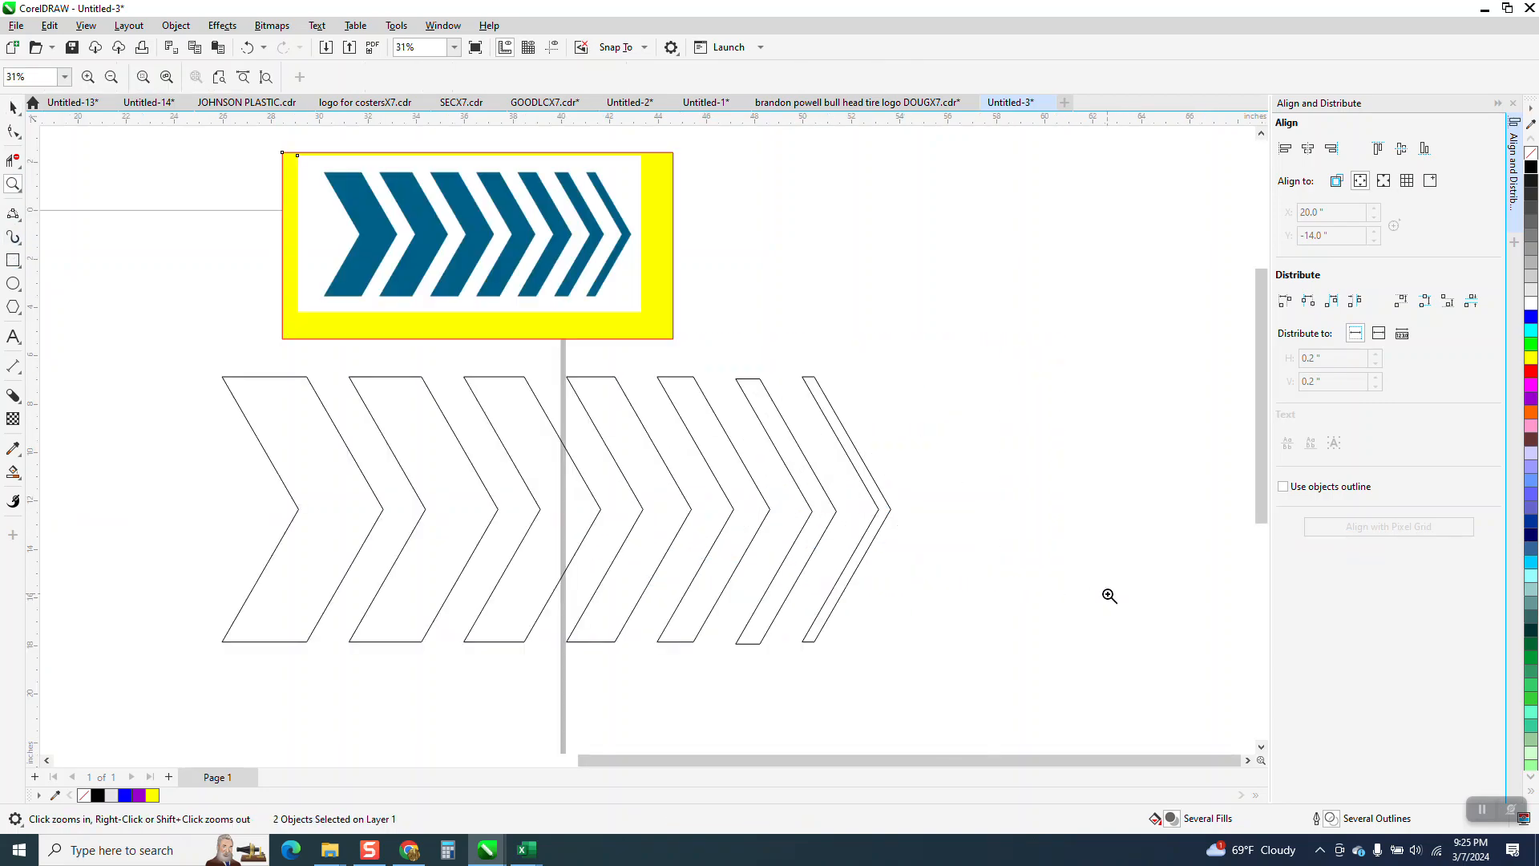
Set the Smart Fill colour to the blue sampled from the reference chevrons, #006087
click(13, 473)
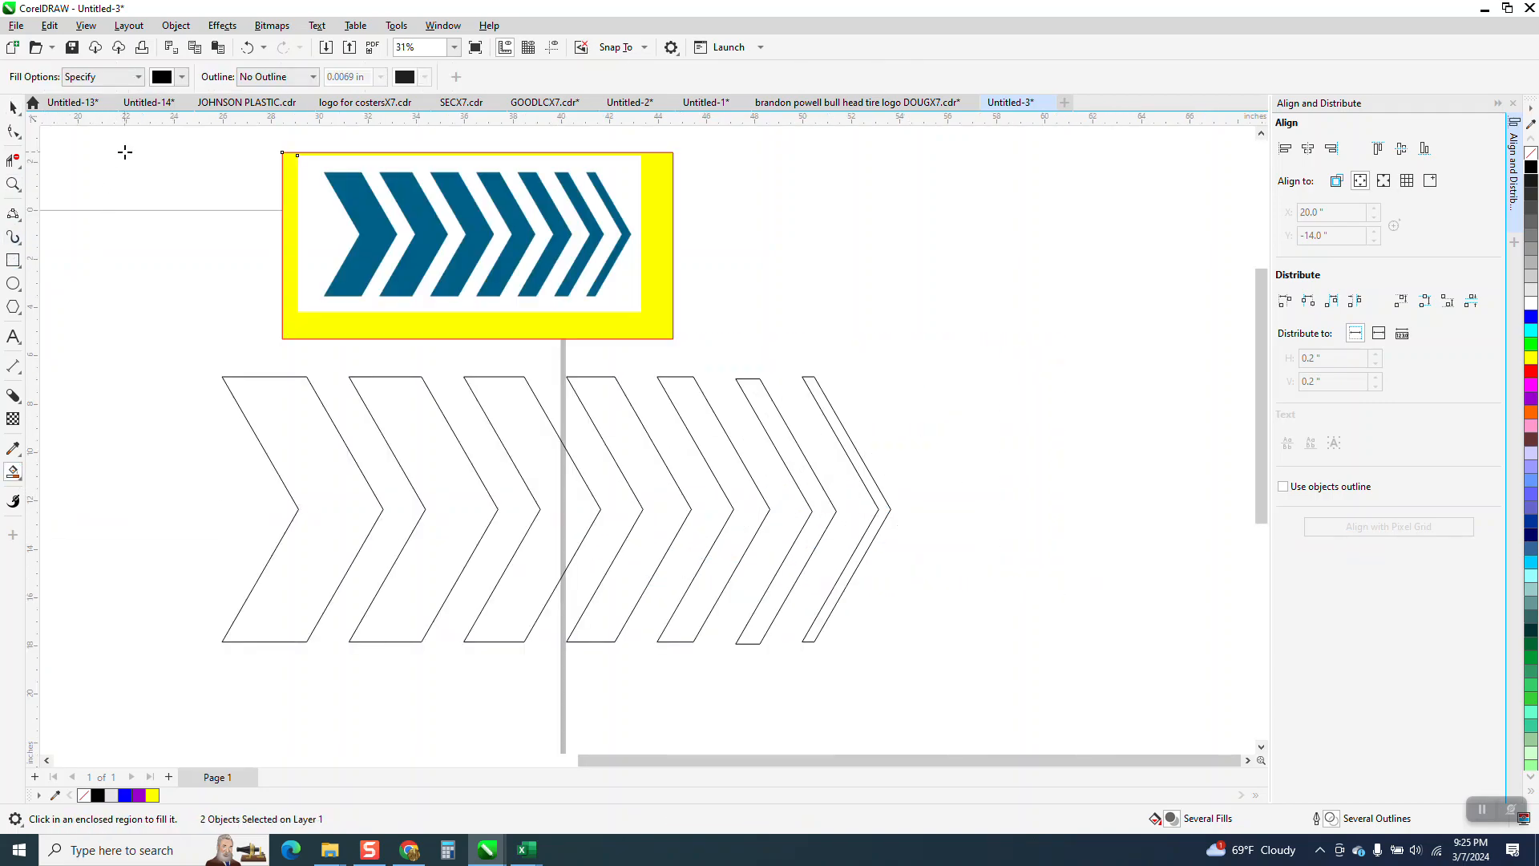
click(182, 77)
click(316, 337)
click(375, 237)
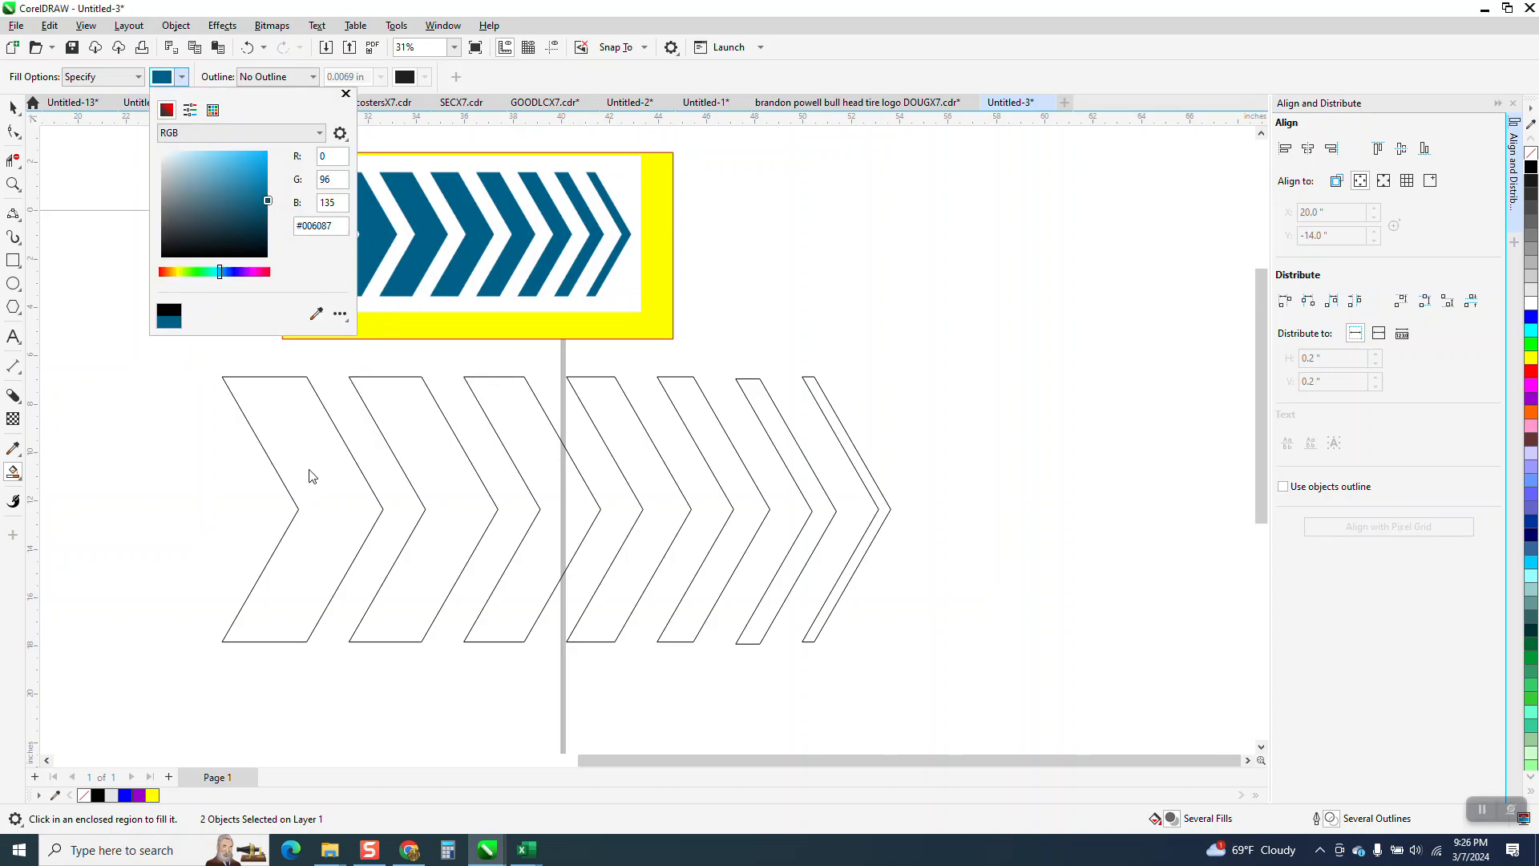
Smart-fill all seven outlined chevrons with the sampled blue
click(311, 477)
click(425, 448)
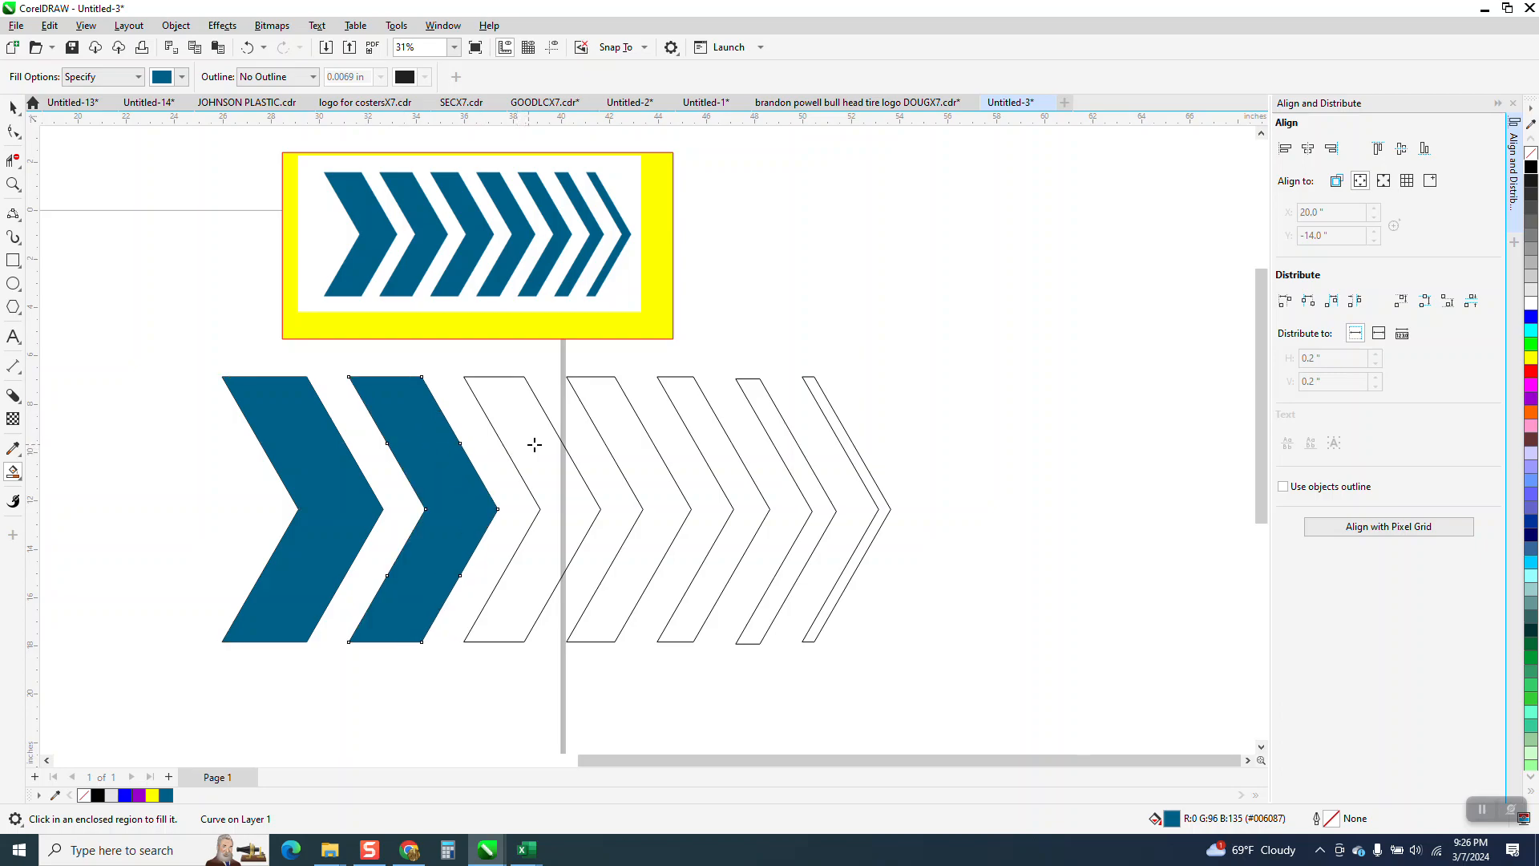
click(535, 444)
click(619, 441)
click(713, 445)
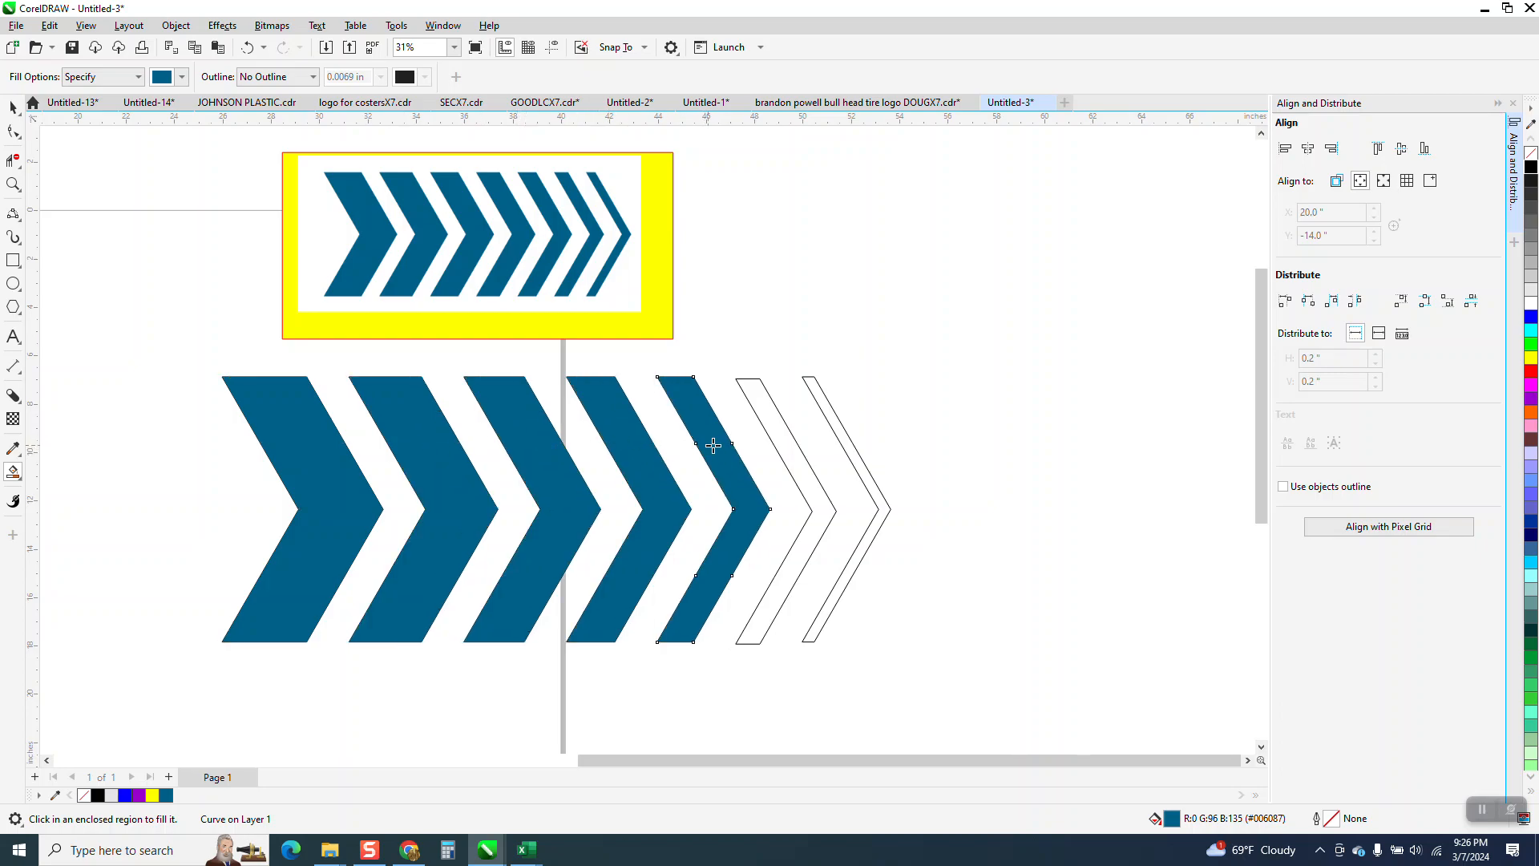
click(792, 449)
click(851, 450)
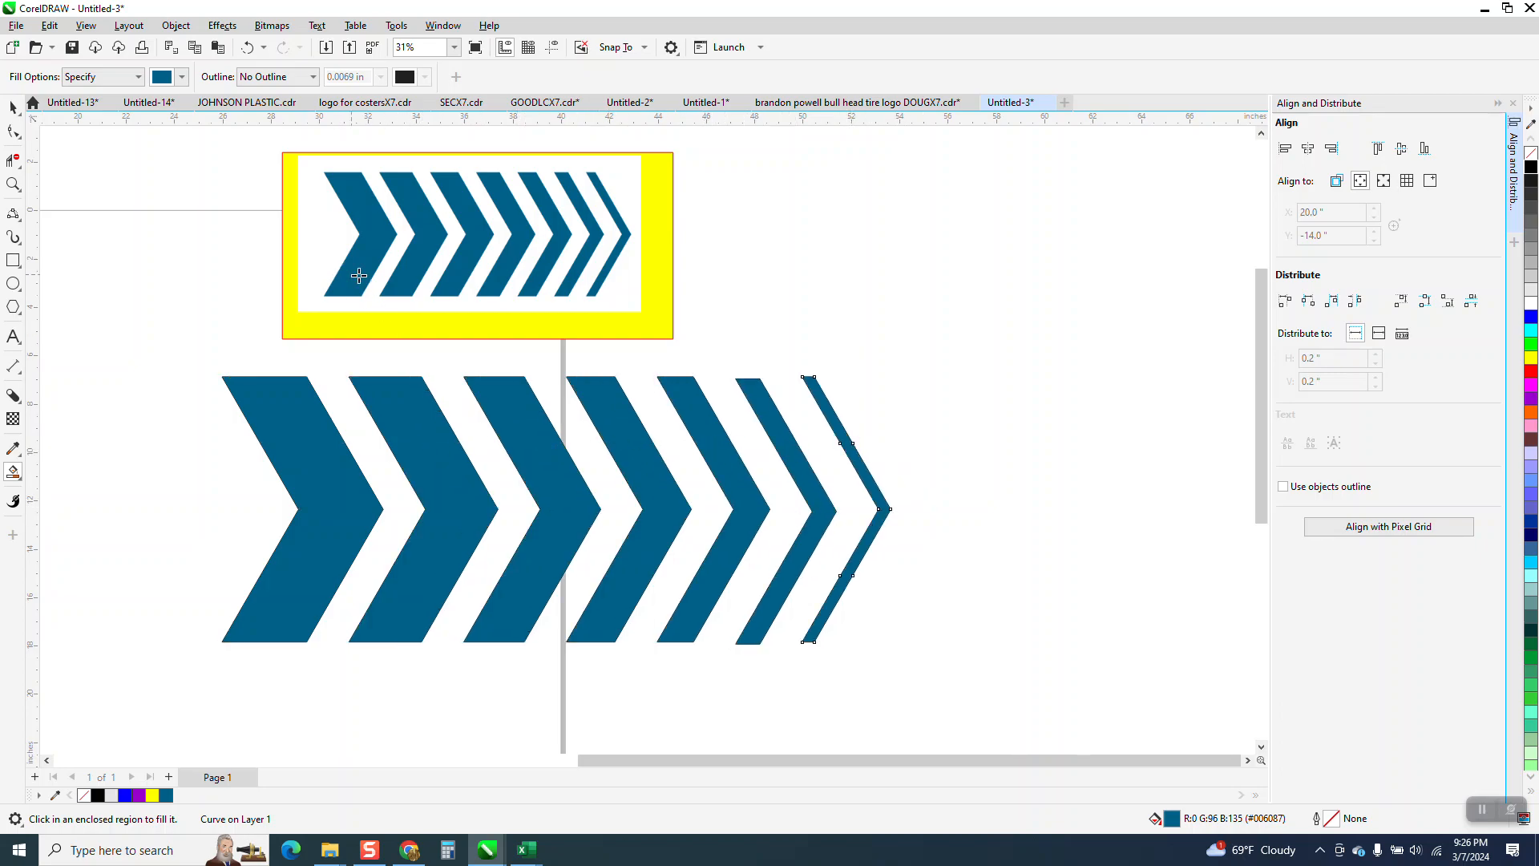
Scale the whole chevron row down to about 16.67 inches wide and place it directly beneath the reference picture
click(15, 109)
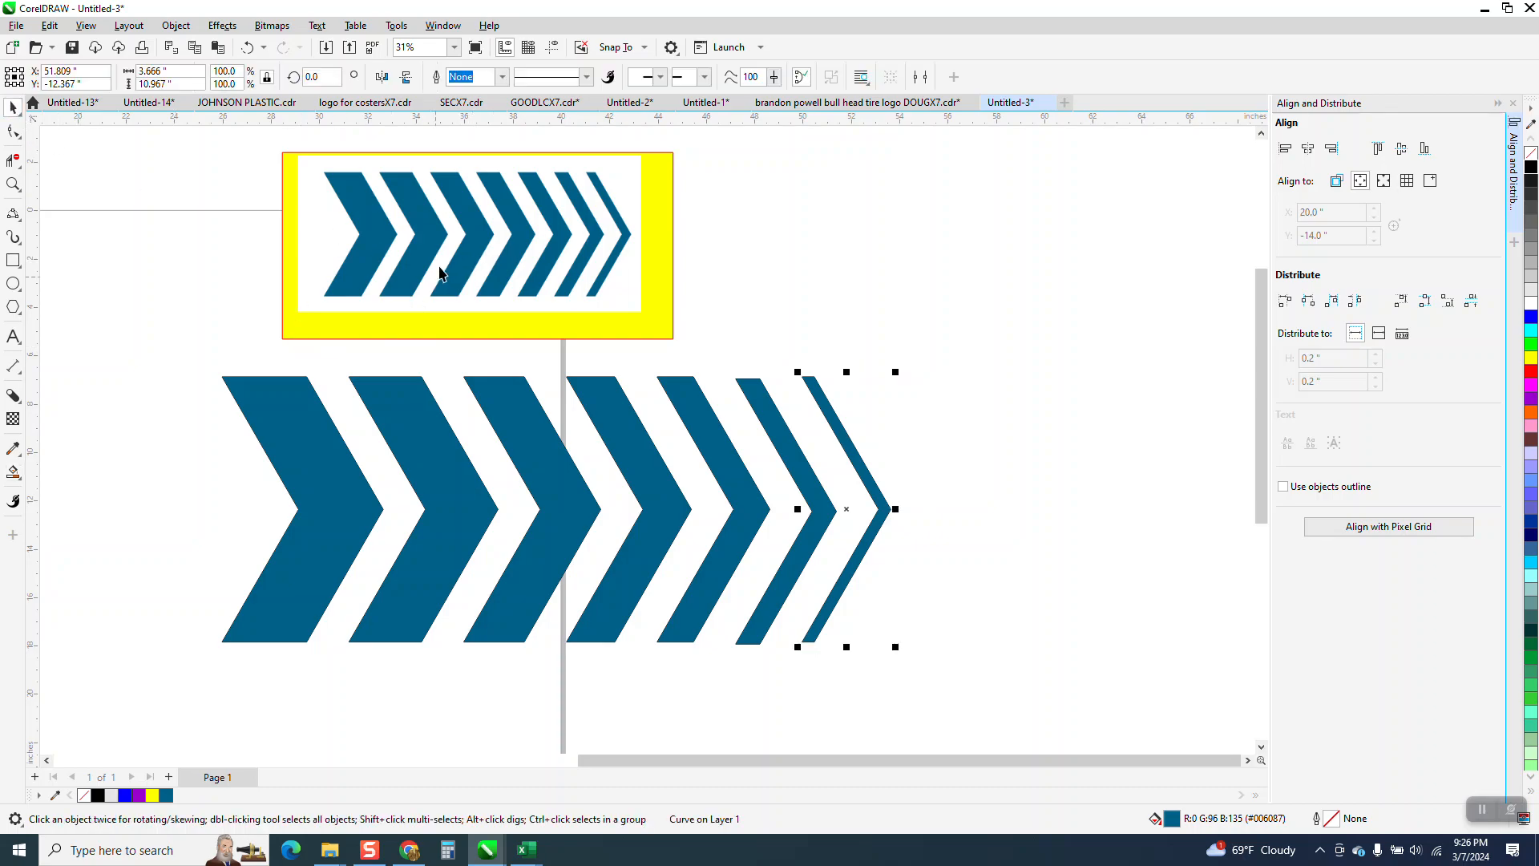
drag(119, 355, 963, 707)
drag(897, 651, 670, 560)
drag(476, 465, 524, 443)
drag(719, 353, 674, 367)
drag(498, 459, 515, 446)
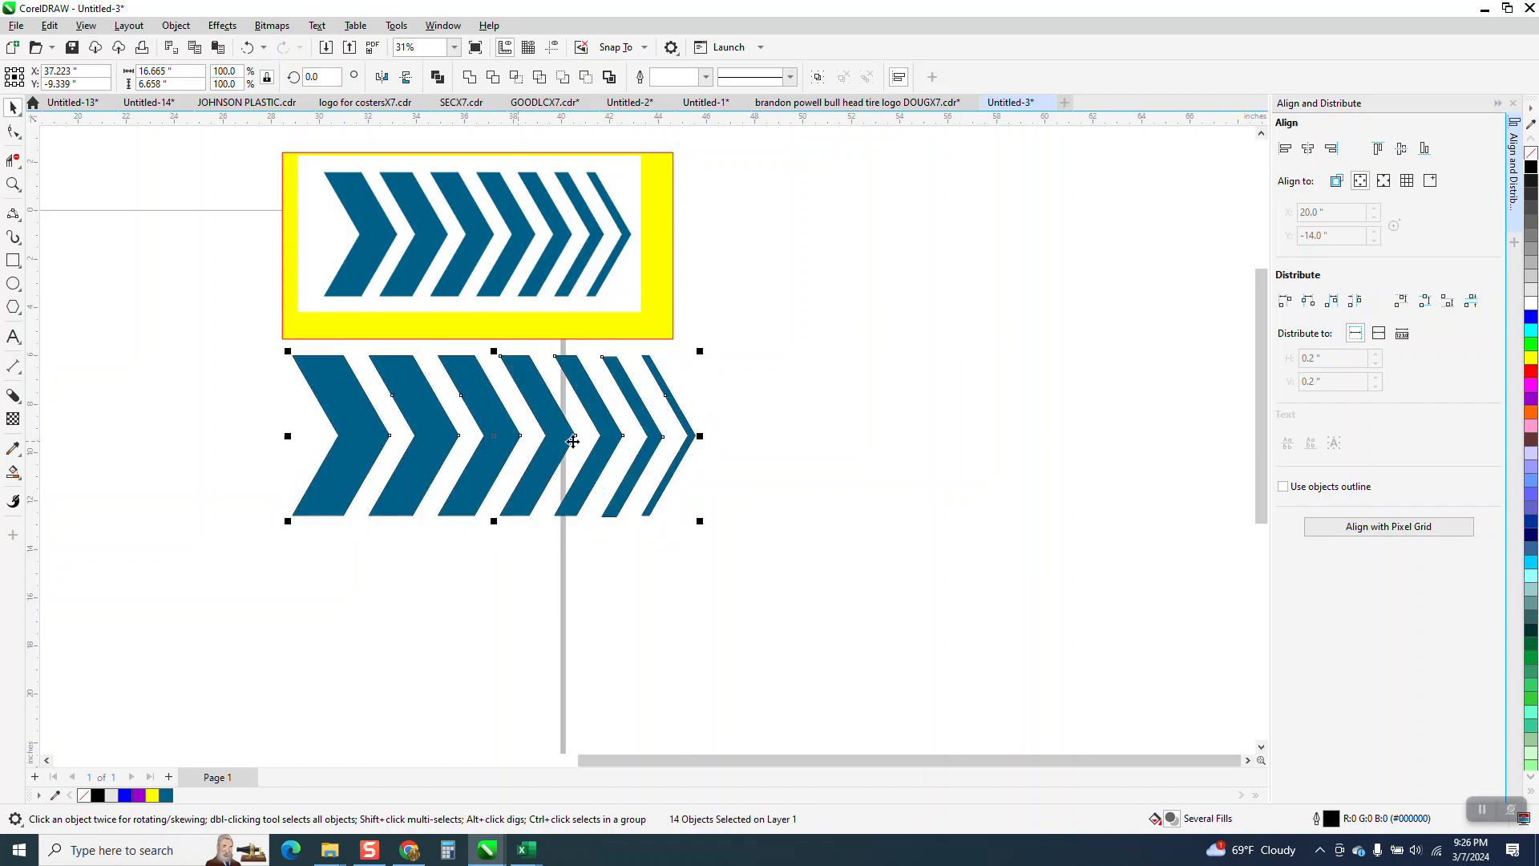
scroll(535, 480, down, 2)
click(714, 482)
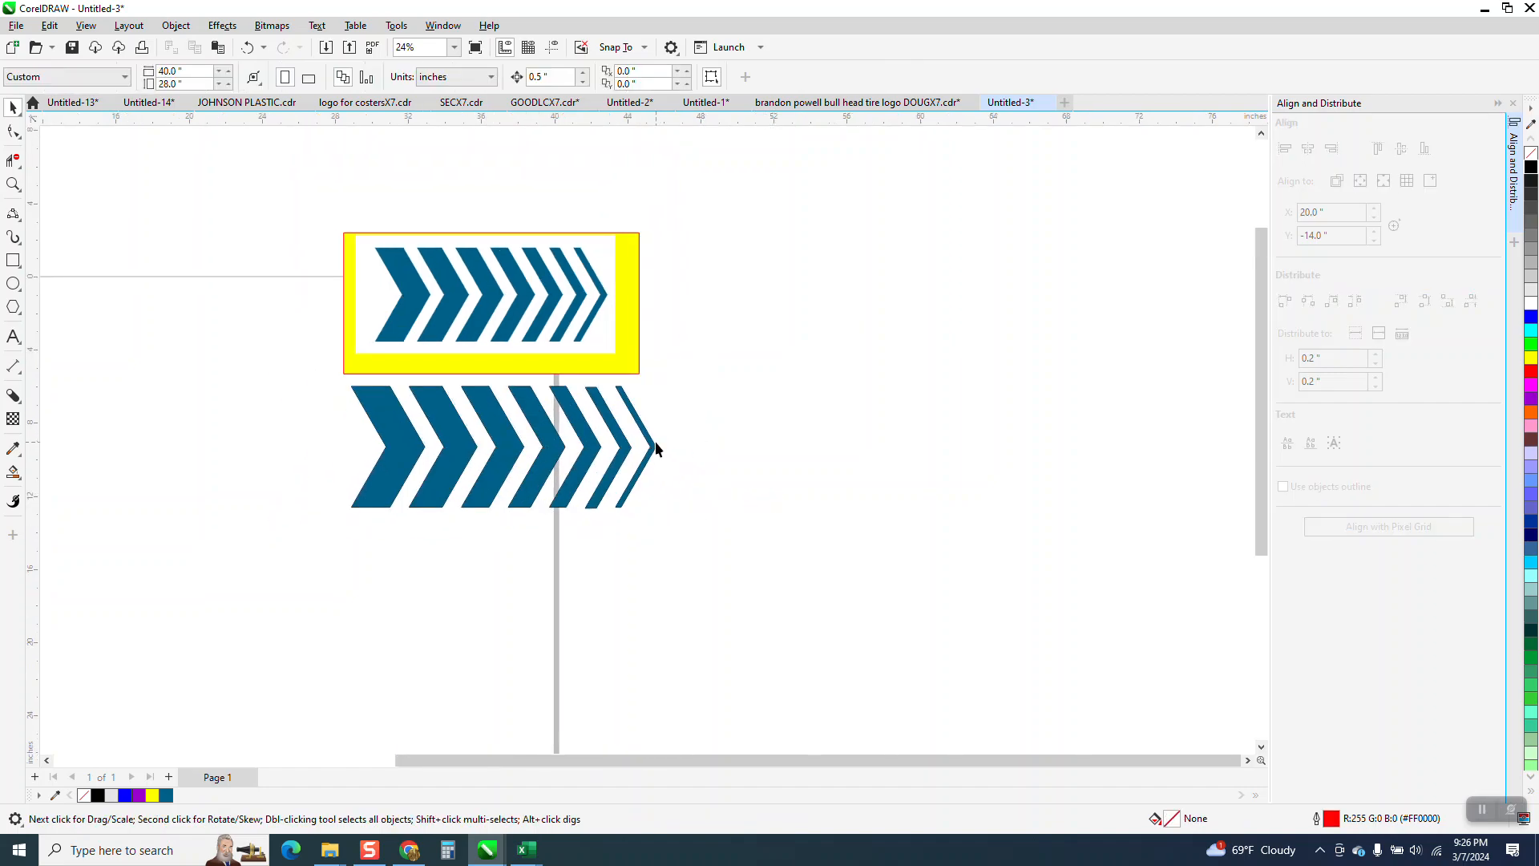
Pull the thinnest and widest blue chevrons out to empty space and turn them into unfilled hairline outlines
drag(653, 445, 1156, 571)
drag(396, 454, 906, 590)
drag(742, 481, 1244, 639)
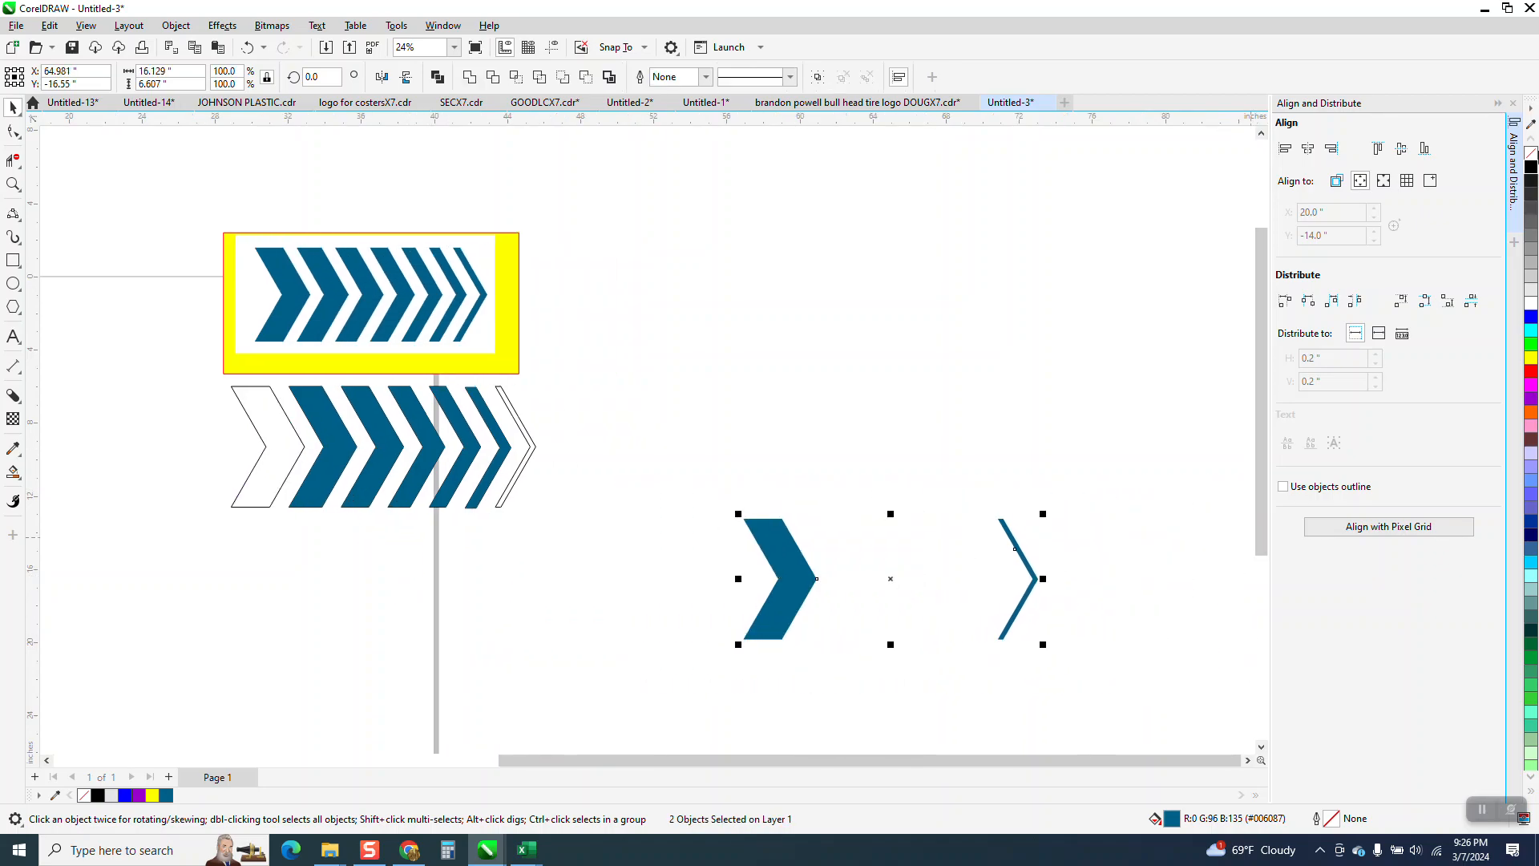
click(1513, 102)
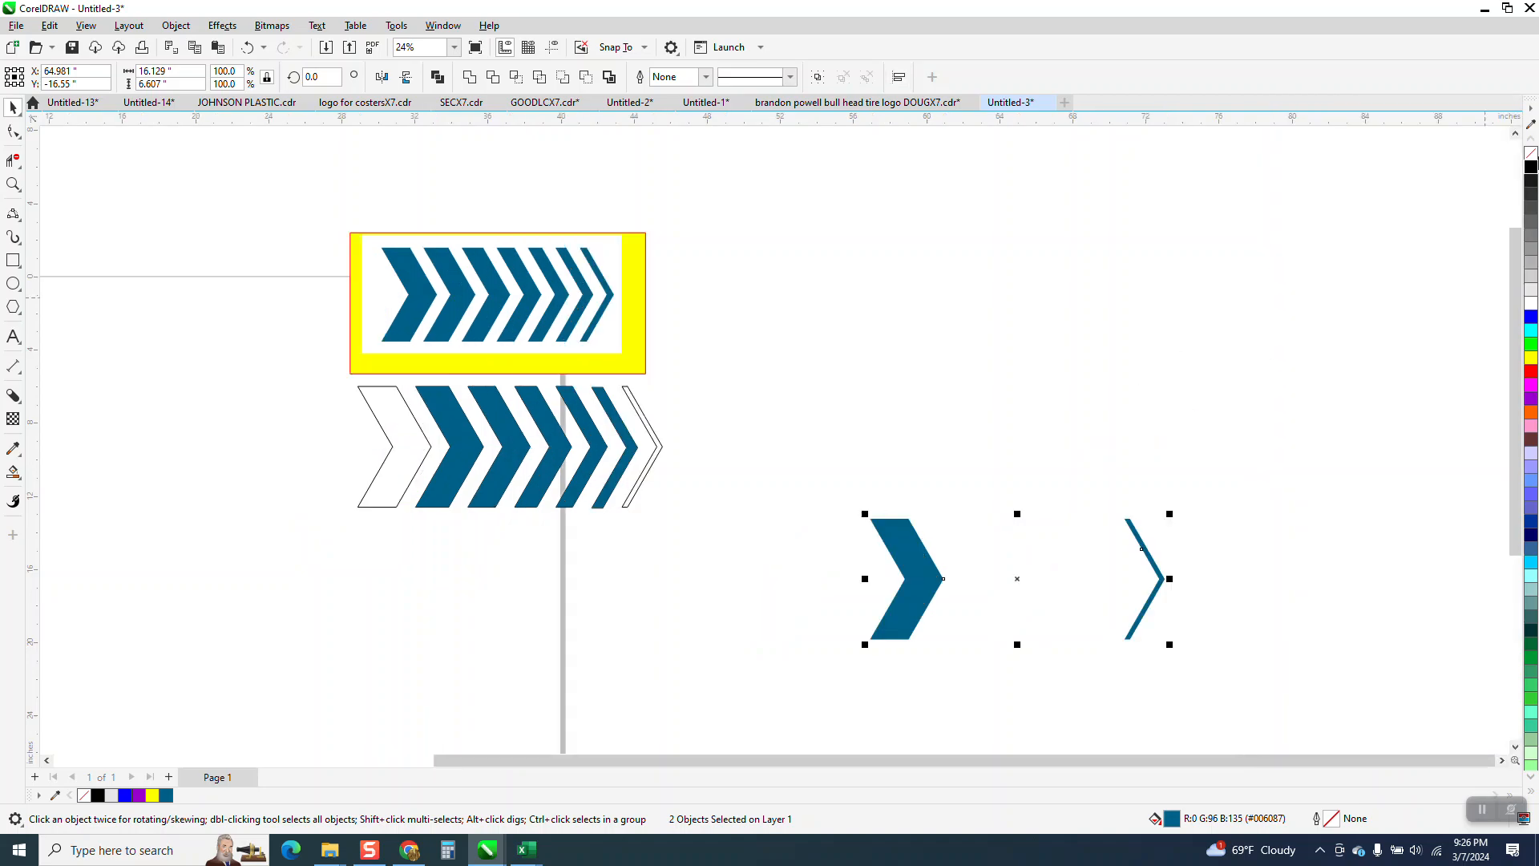
click(1531, 155)
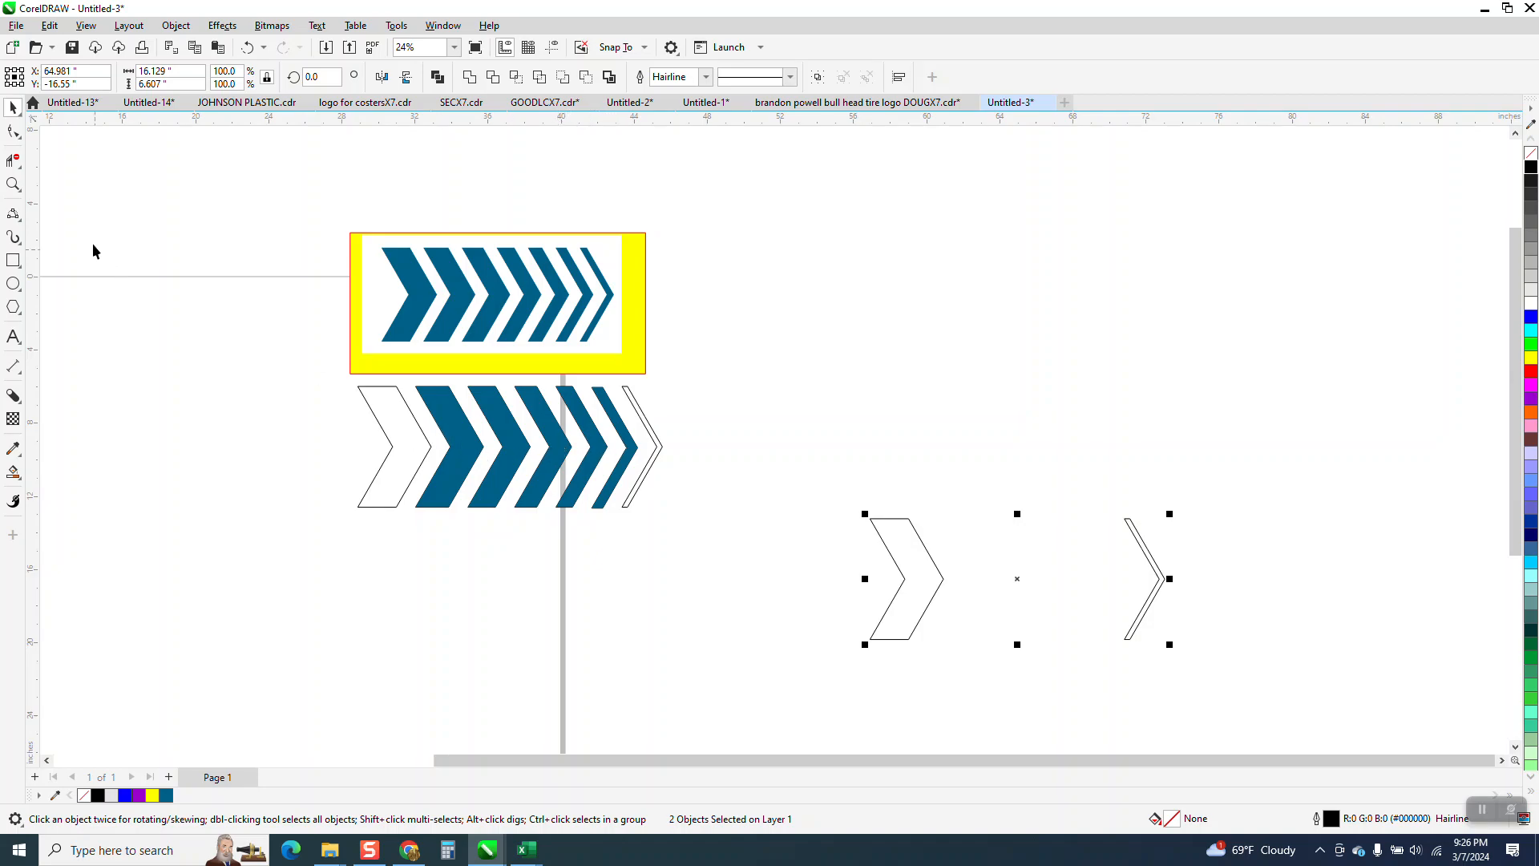
Try to blend the separated widest and thinnest chevrons using 5 steps
drag(722, 431, 1496, 657)
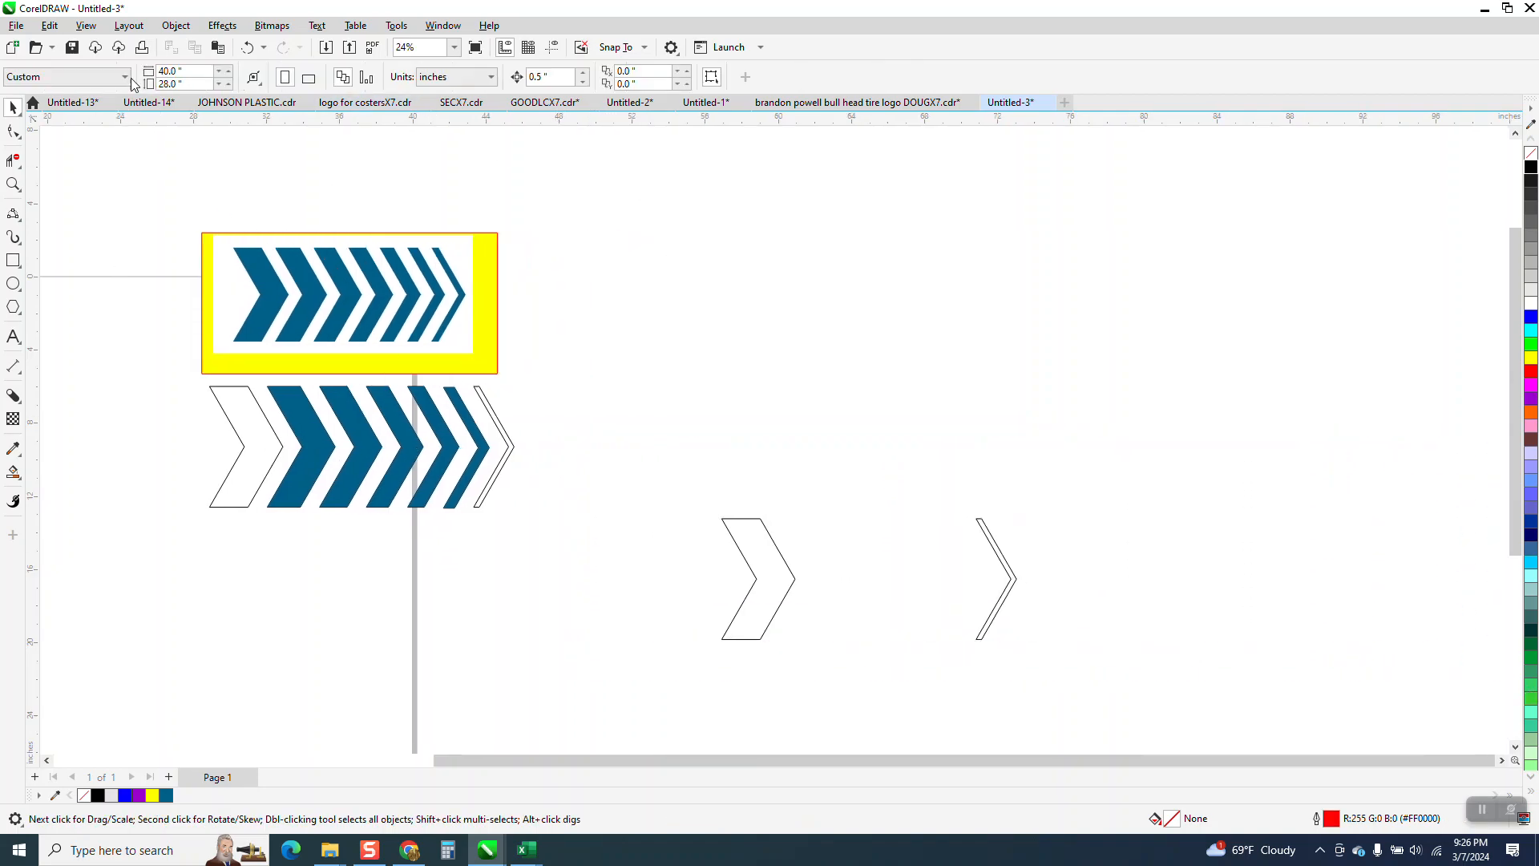
click(222, 26)
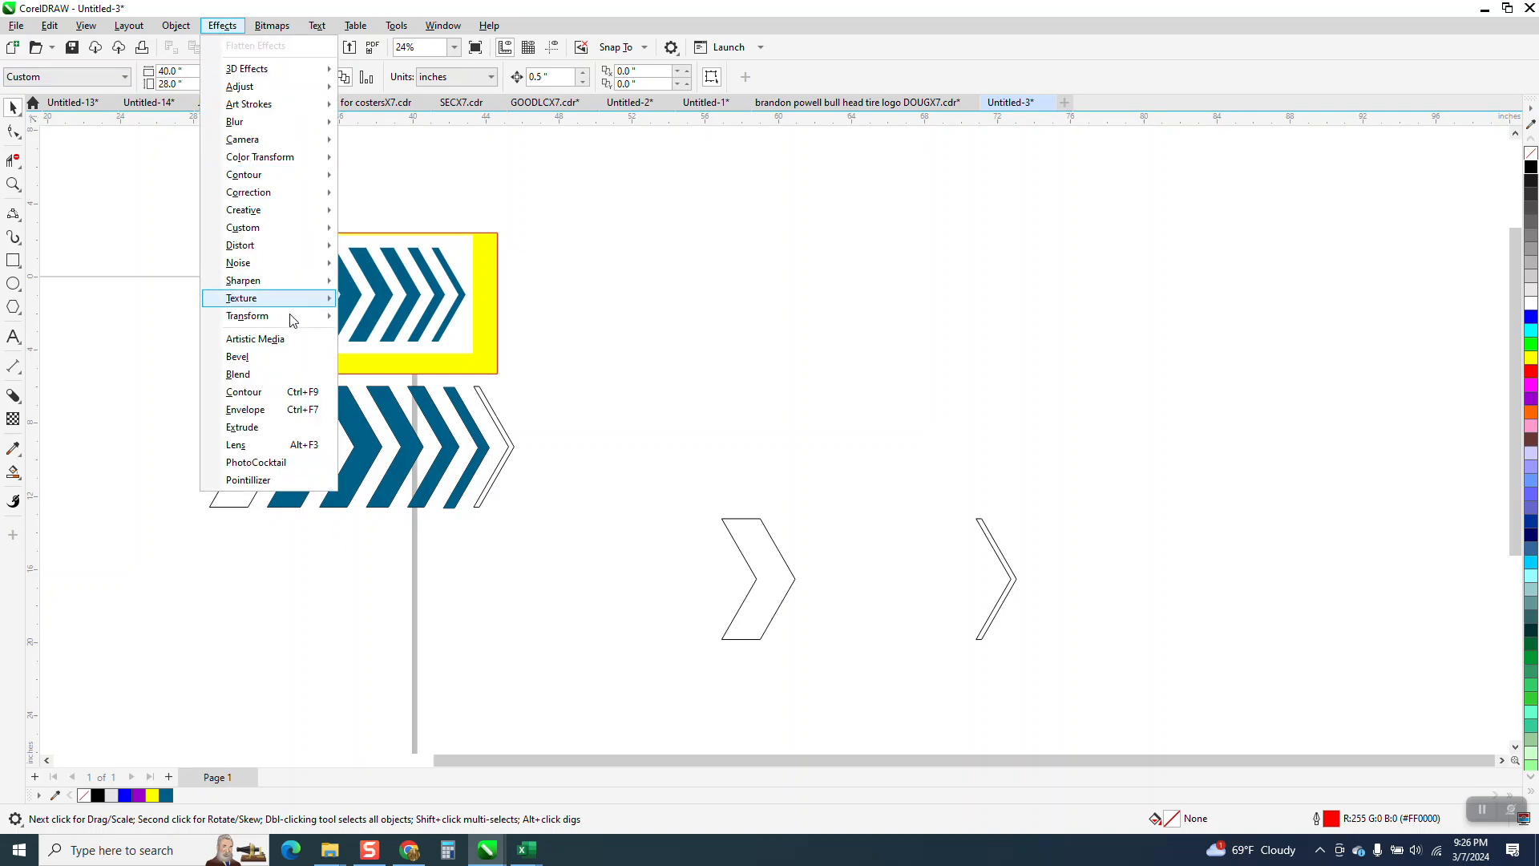
click(267, 375)
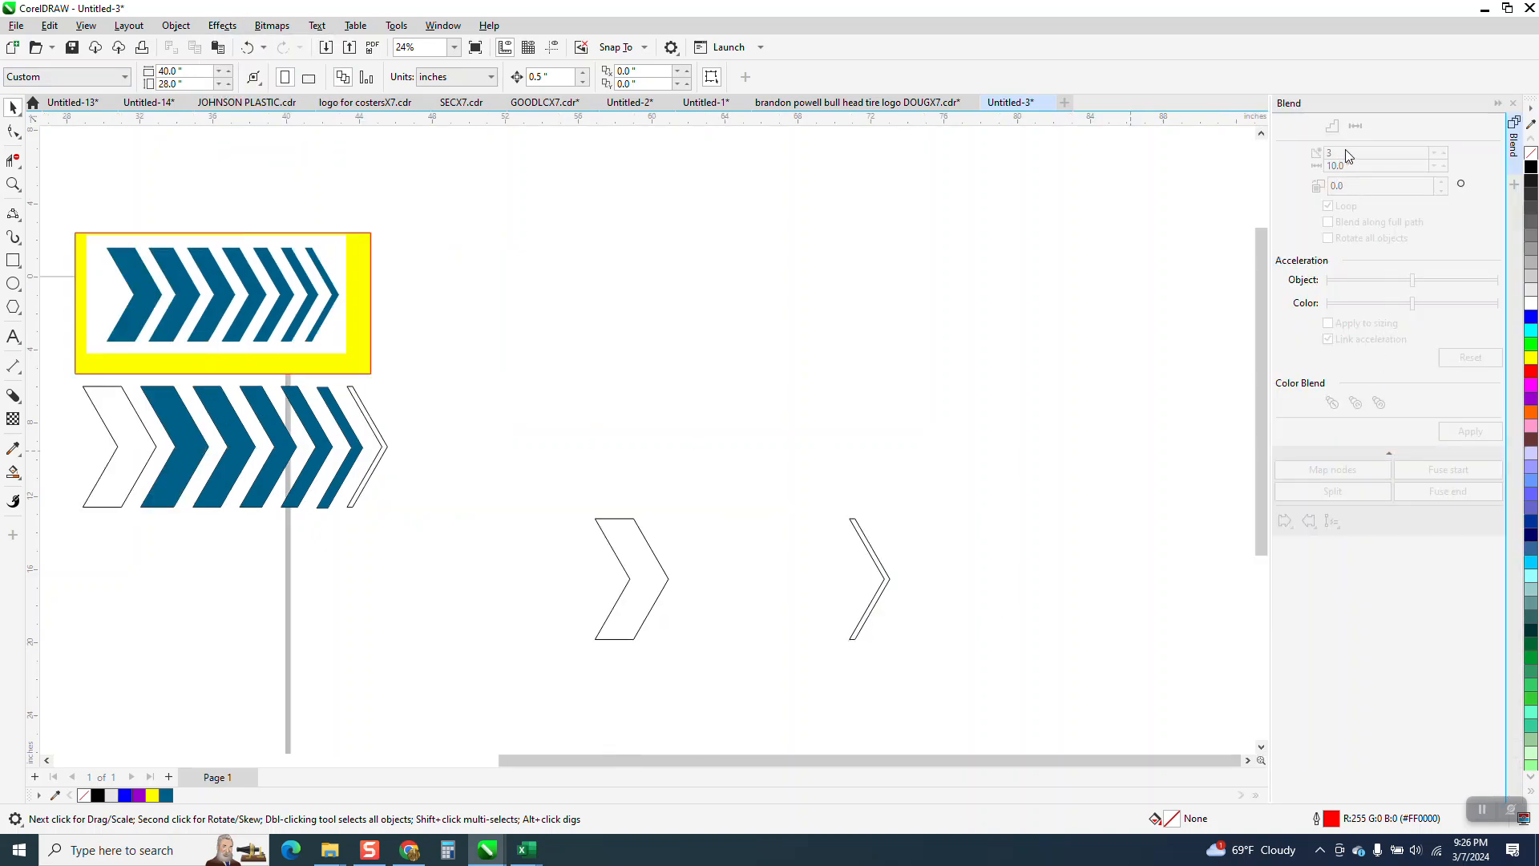
drag(964, 661, 966, 662)
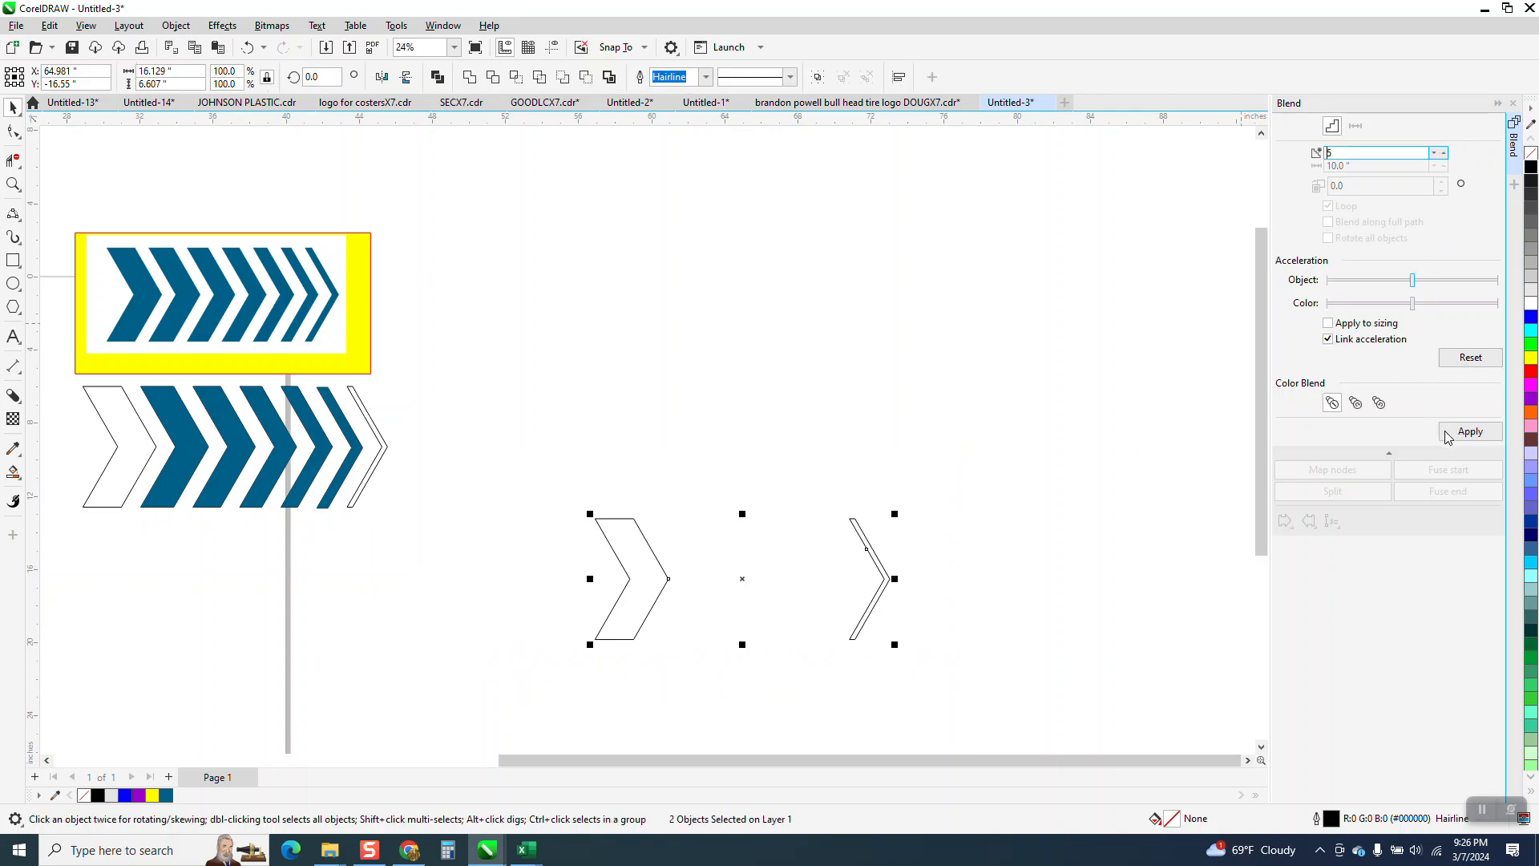
click(1470, 431)
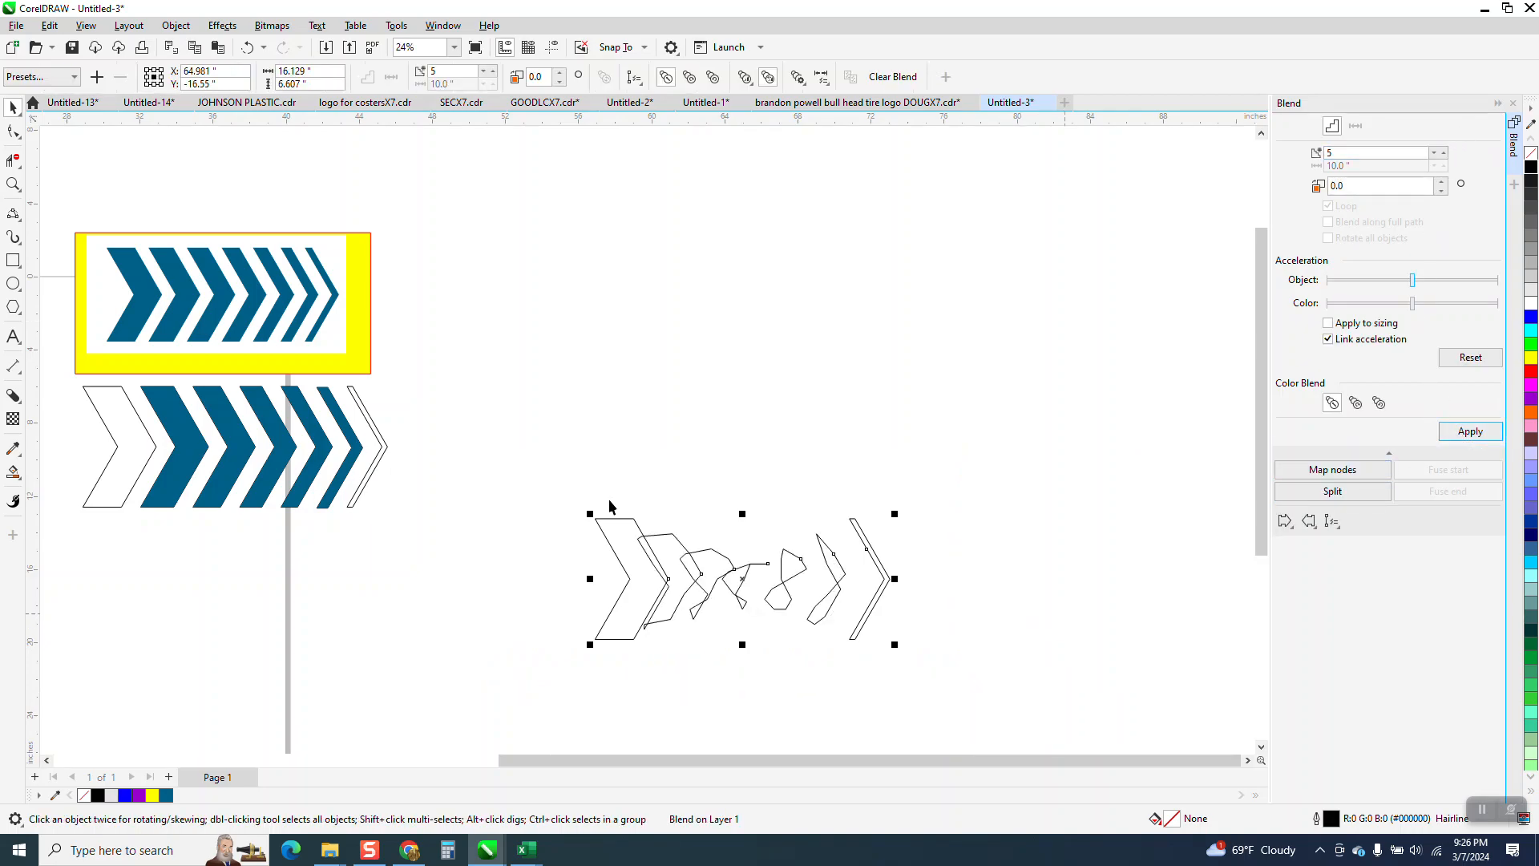
Examine the blended shapes up close and undo the blend
click(13, 184)
drag(560, 481, 1062, 680)
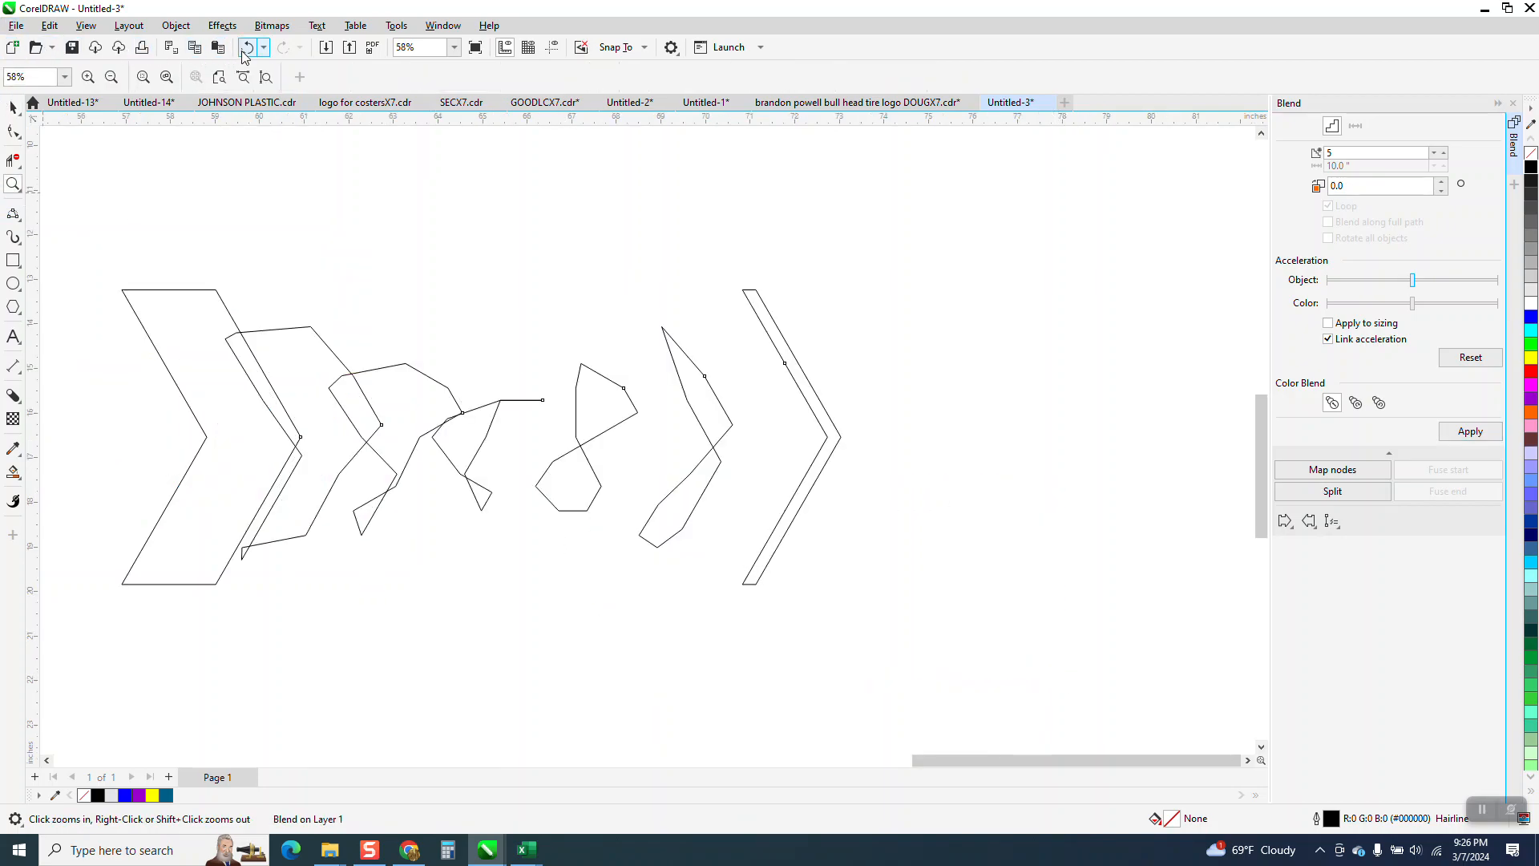
click(247, 48)
Delete the thin chevron's mid-arm nodes and the wide chevron's lower mid-arm nodes with the Shape tool
click(14, 132)
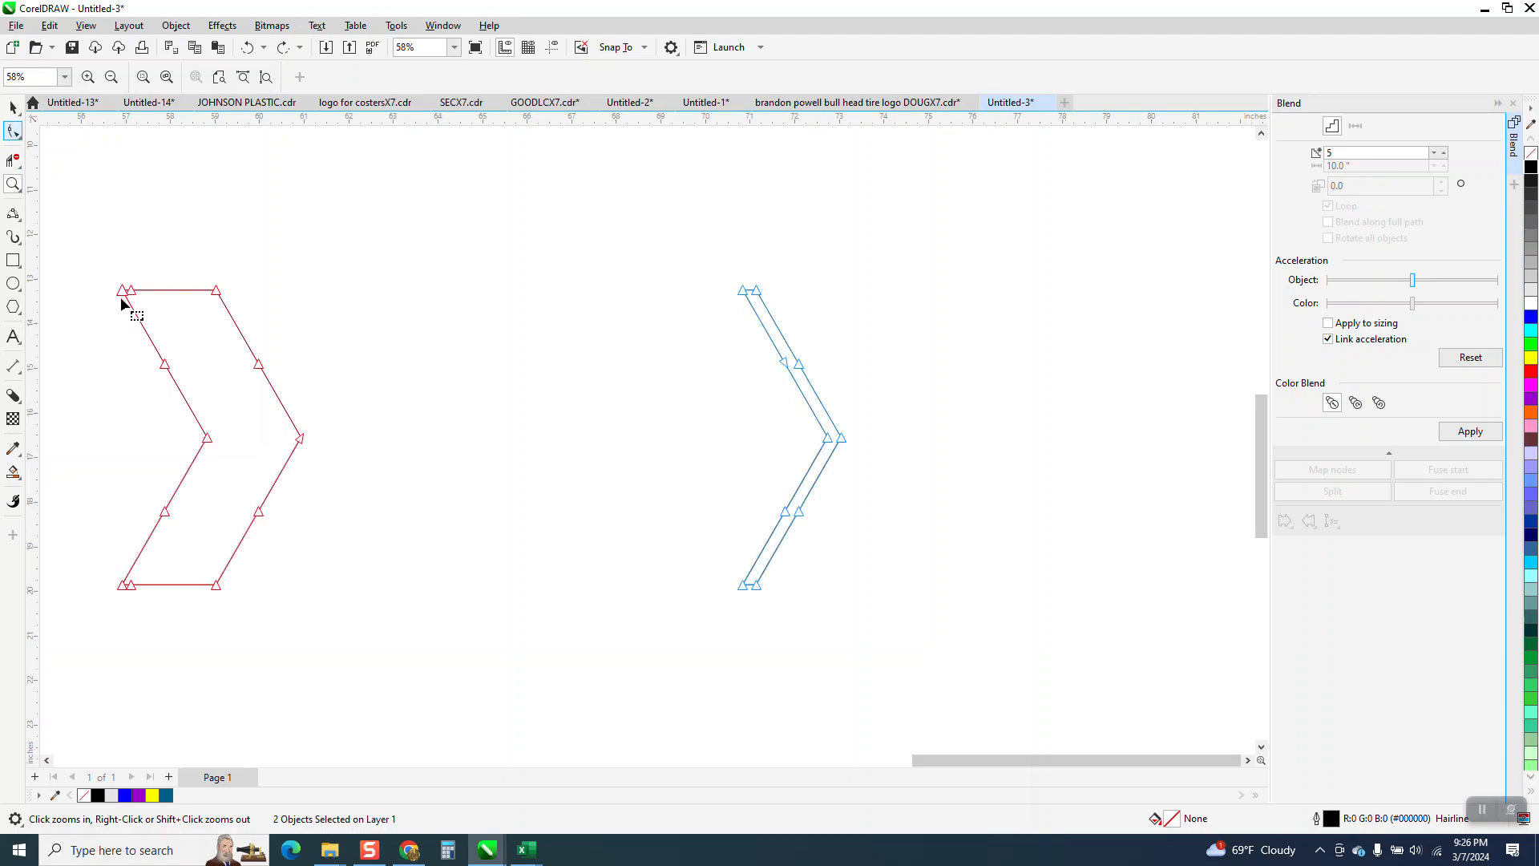
drag(691, 401, 684, 406)
drag(853, 491, 686, 541)
key(Delete)
drag(86, 534, 87, 535)
key(Delete)
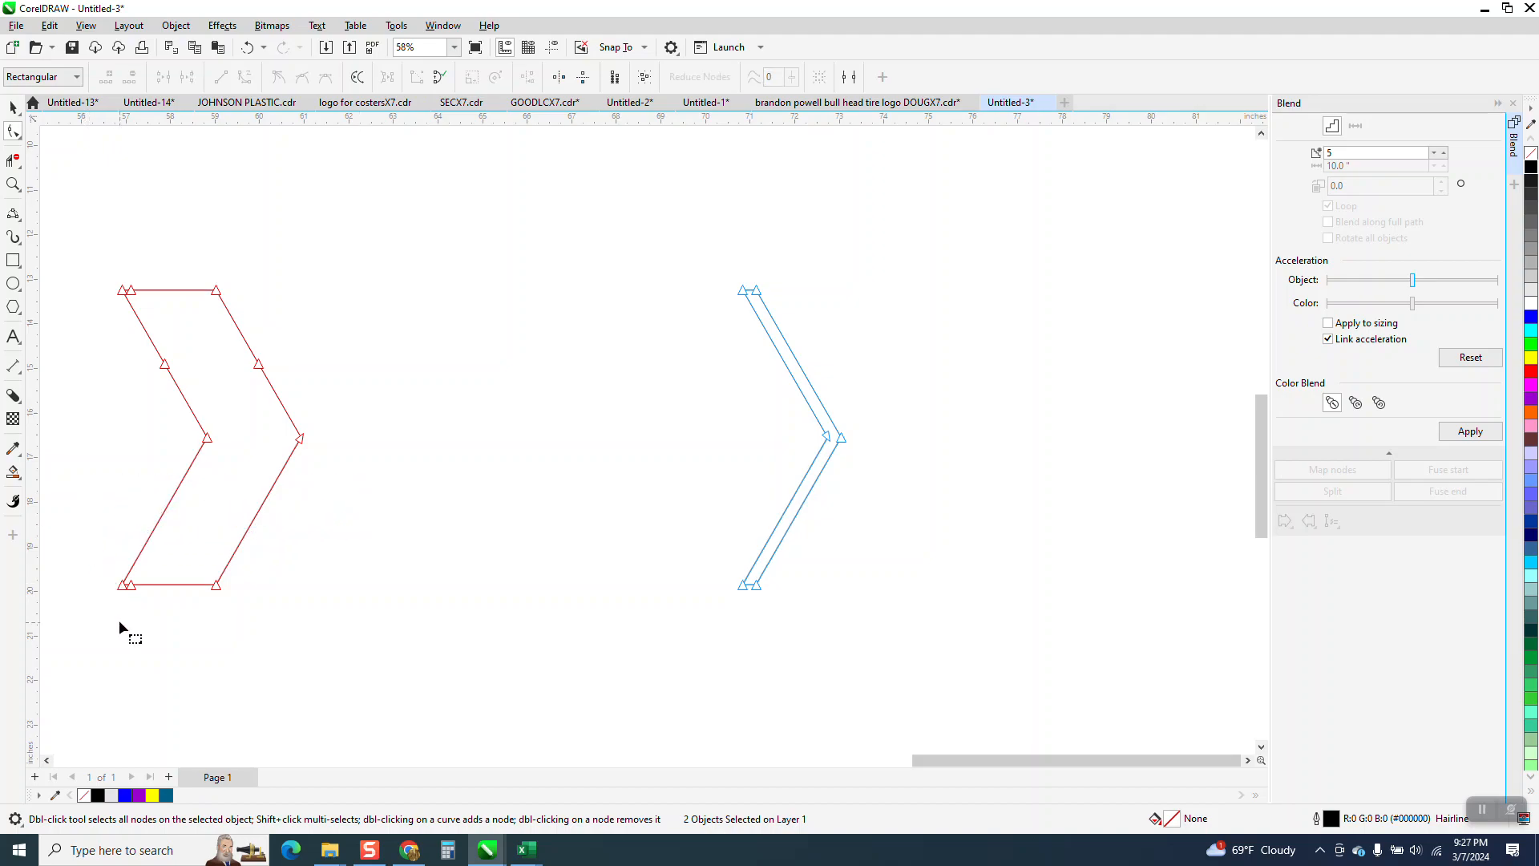
Delete the wide chevron's upper mid-arm nodes and the extra nodes beside its upper and lower back corners
drag(117, 372, 112, 373)
key(Delete)
click(128, 287)
key(Delete)
click(130, 585)
key(Delete)
Try blending the two cleaned-up chevron outlines using 5 steps, and undo the blend
scroll(737, 413, down, 1)
click(13, 107)
drag(155, 270, 963, 574)
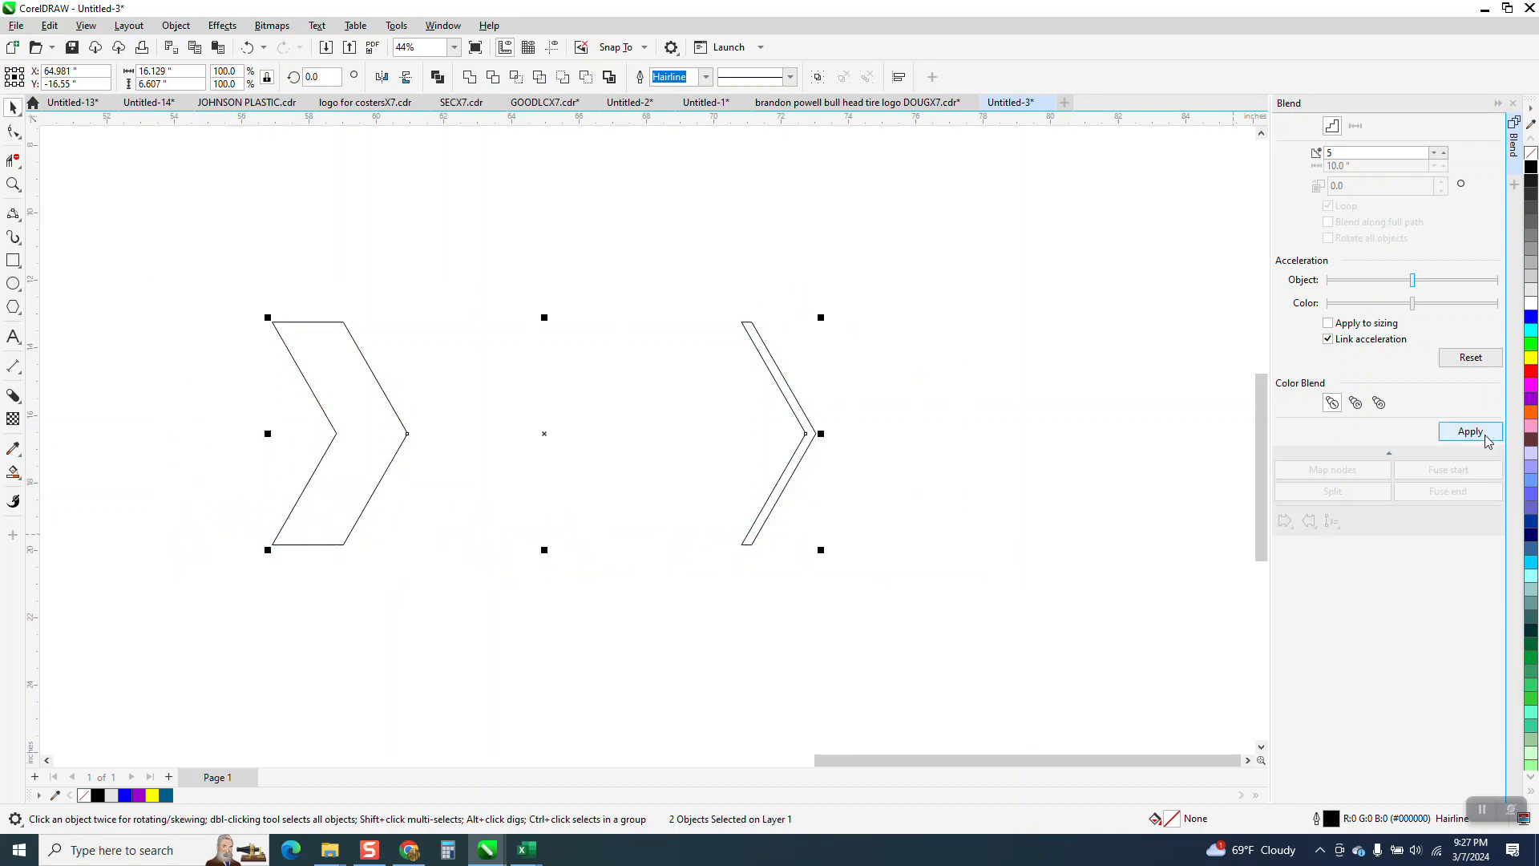
click(1475, 432)
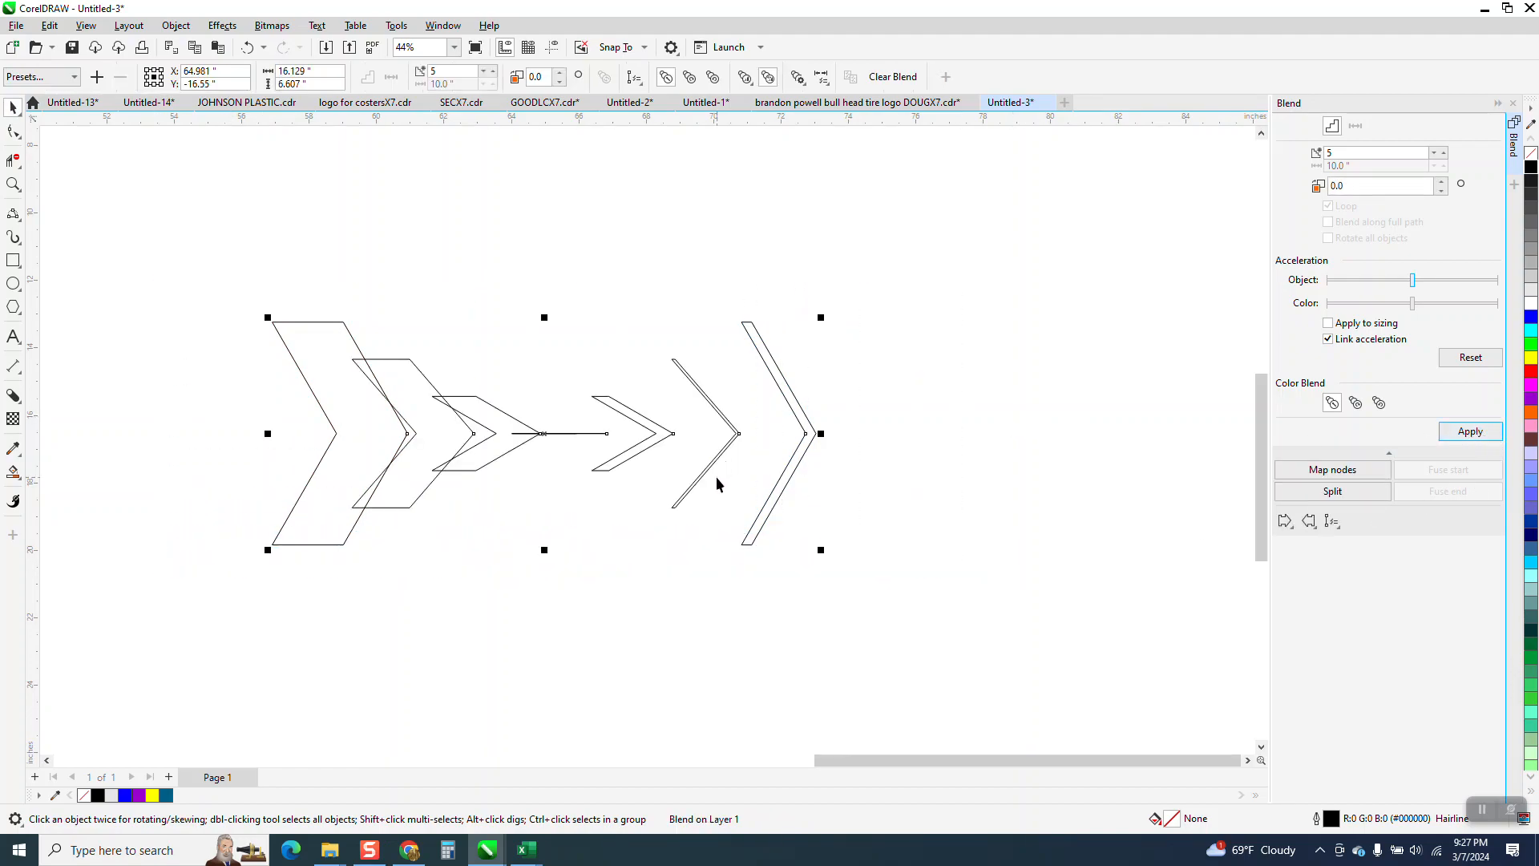
click(247, 48)
Smart-fill the unfilled widest and thinnest chevrons in the row beneath the reference picture with blue #006087 and no outline
scroll(834, 404, down, 3)
scroll(884, 463, down, 1)
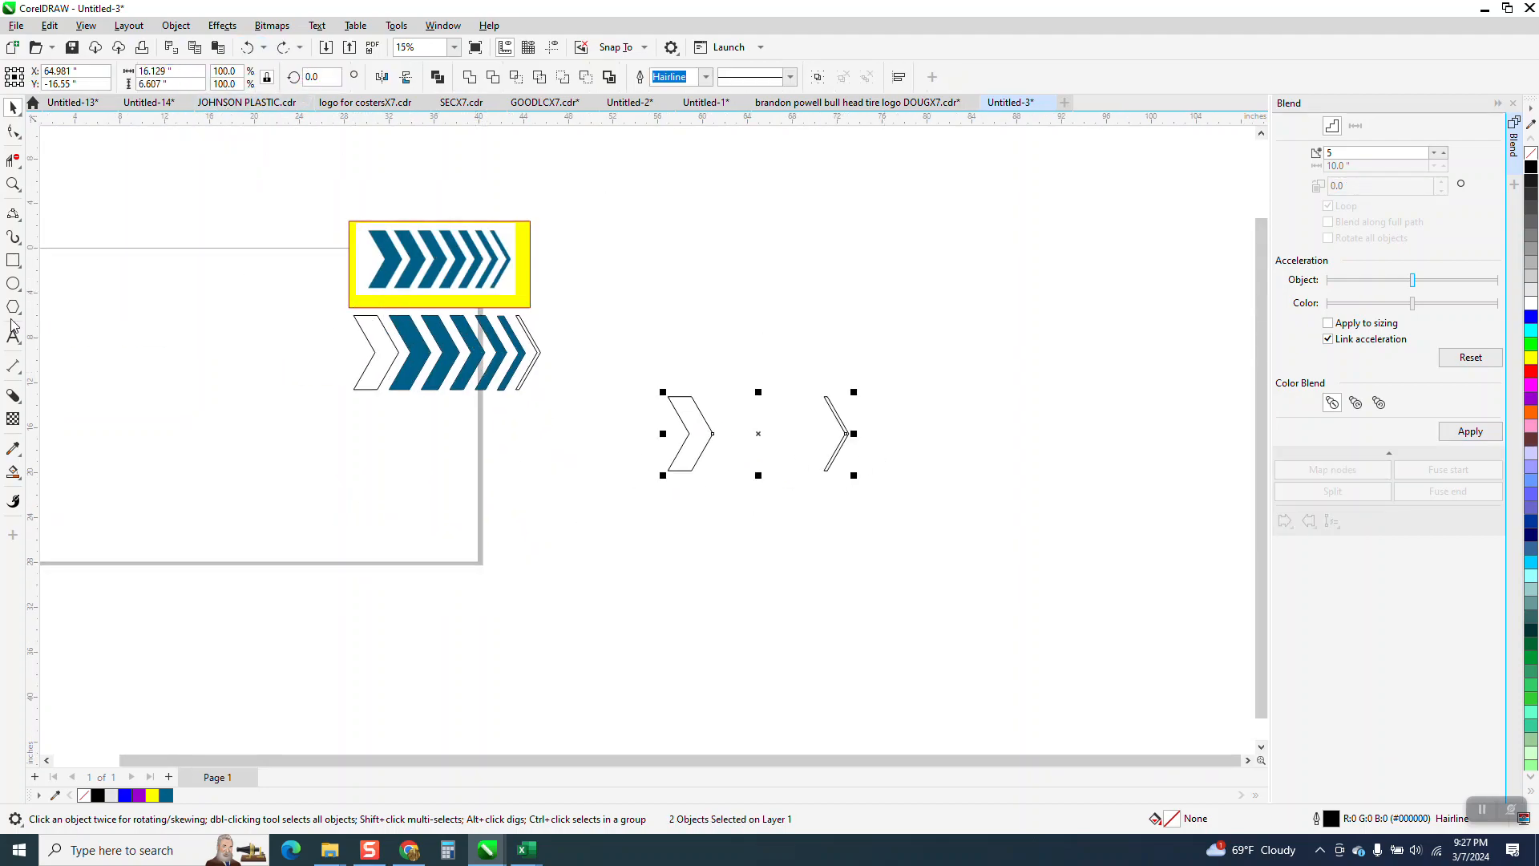
click(14, 472)
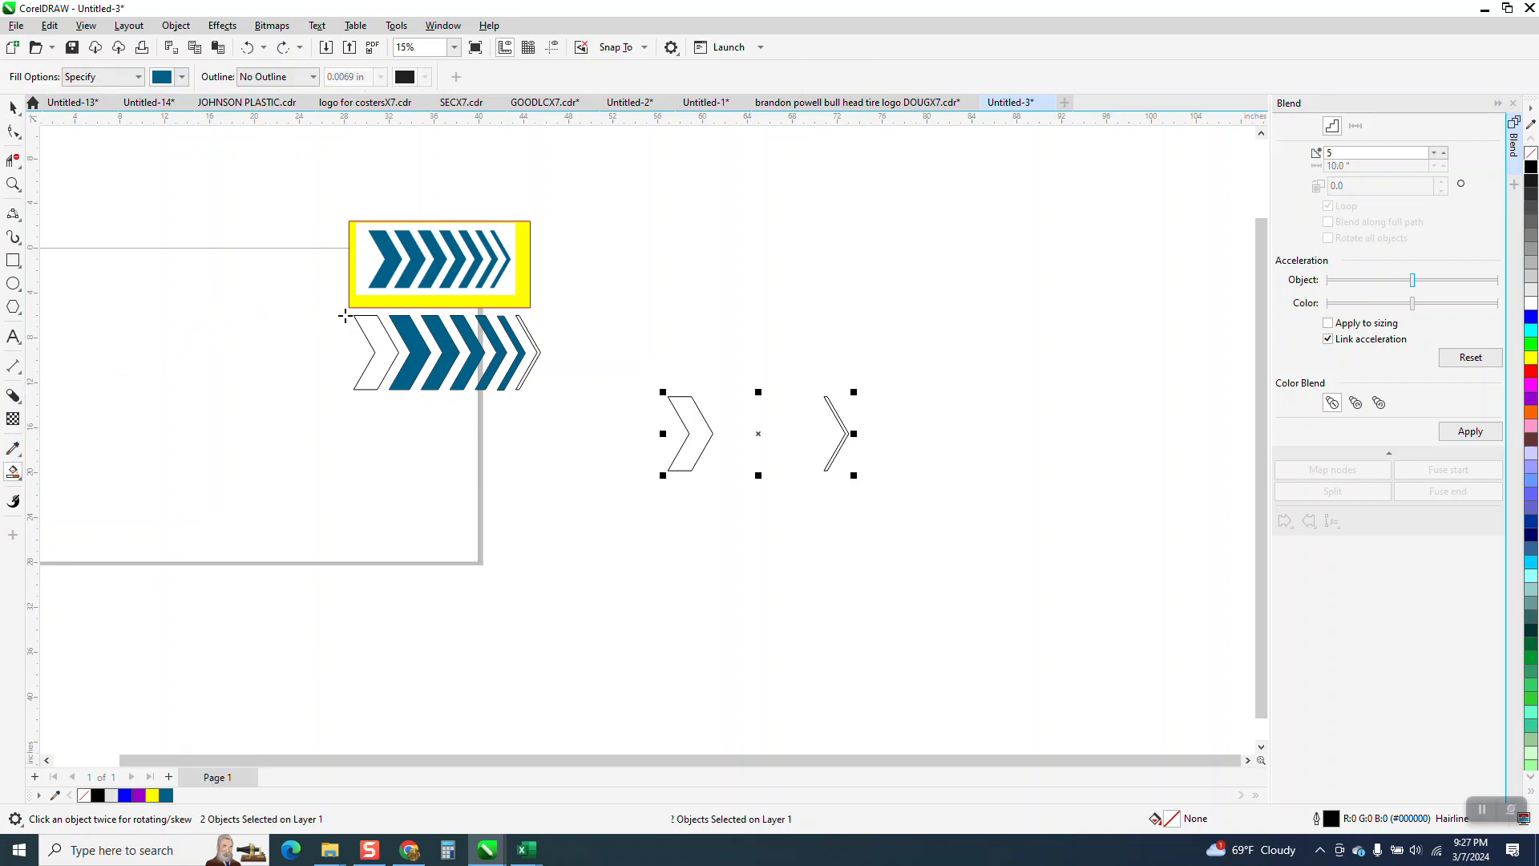
click(396, 340)
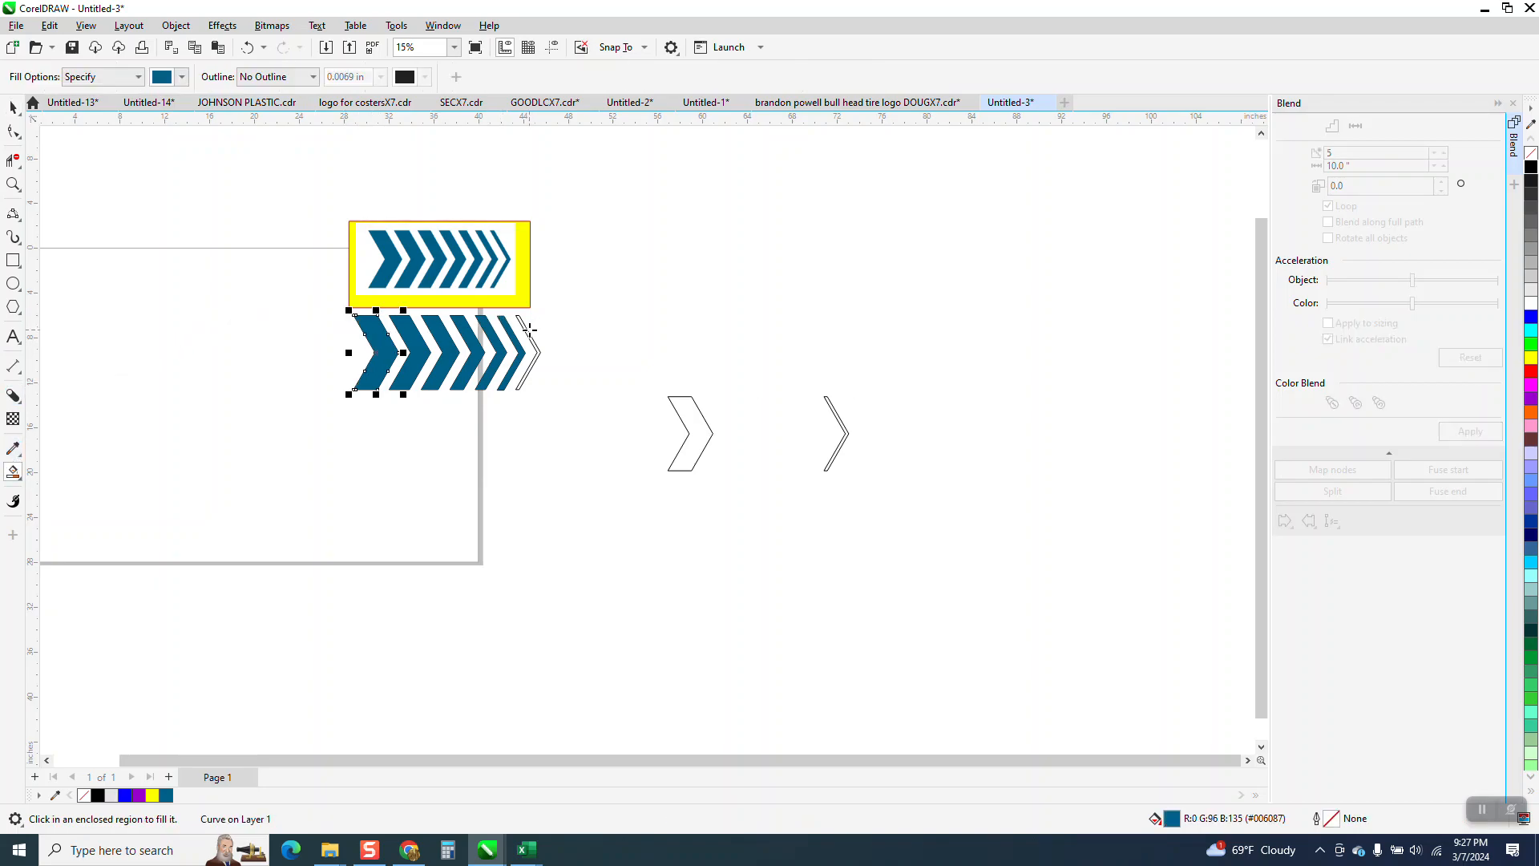
click(529, 332)
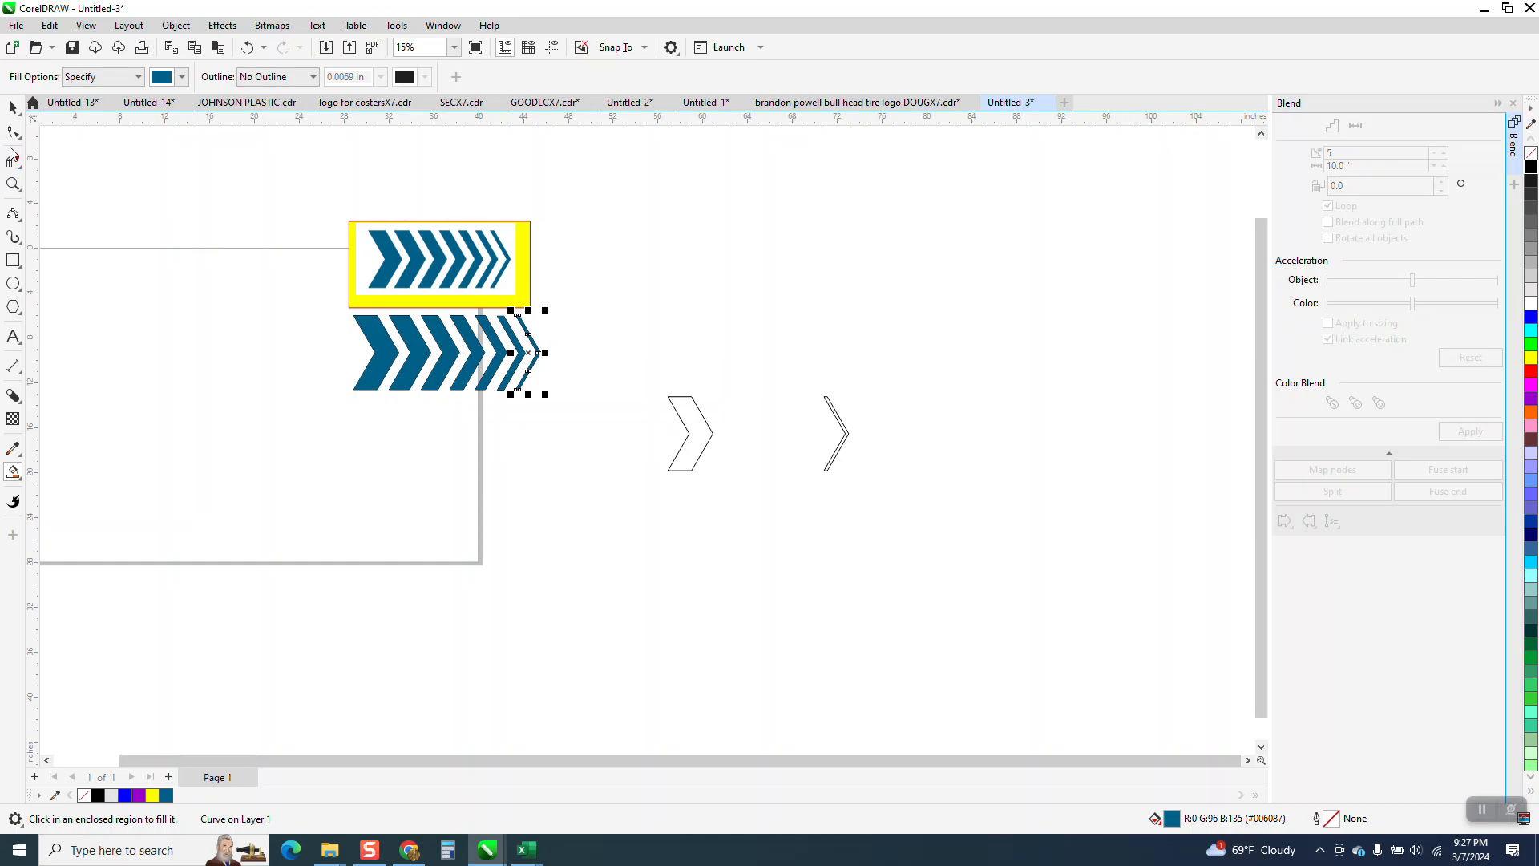
Examine the completed row of seven blue chevrons up close and dismiss the Blend settings
click(12, 185)
drag(299, 316, 589, 437)
drag(248, 189, 1077, 588)
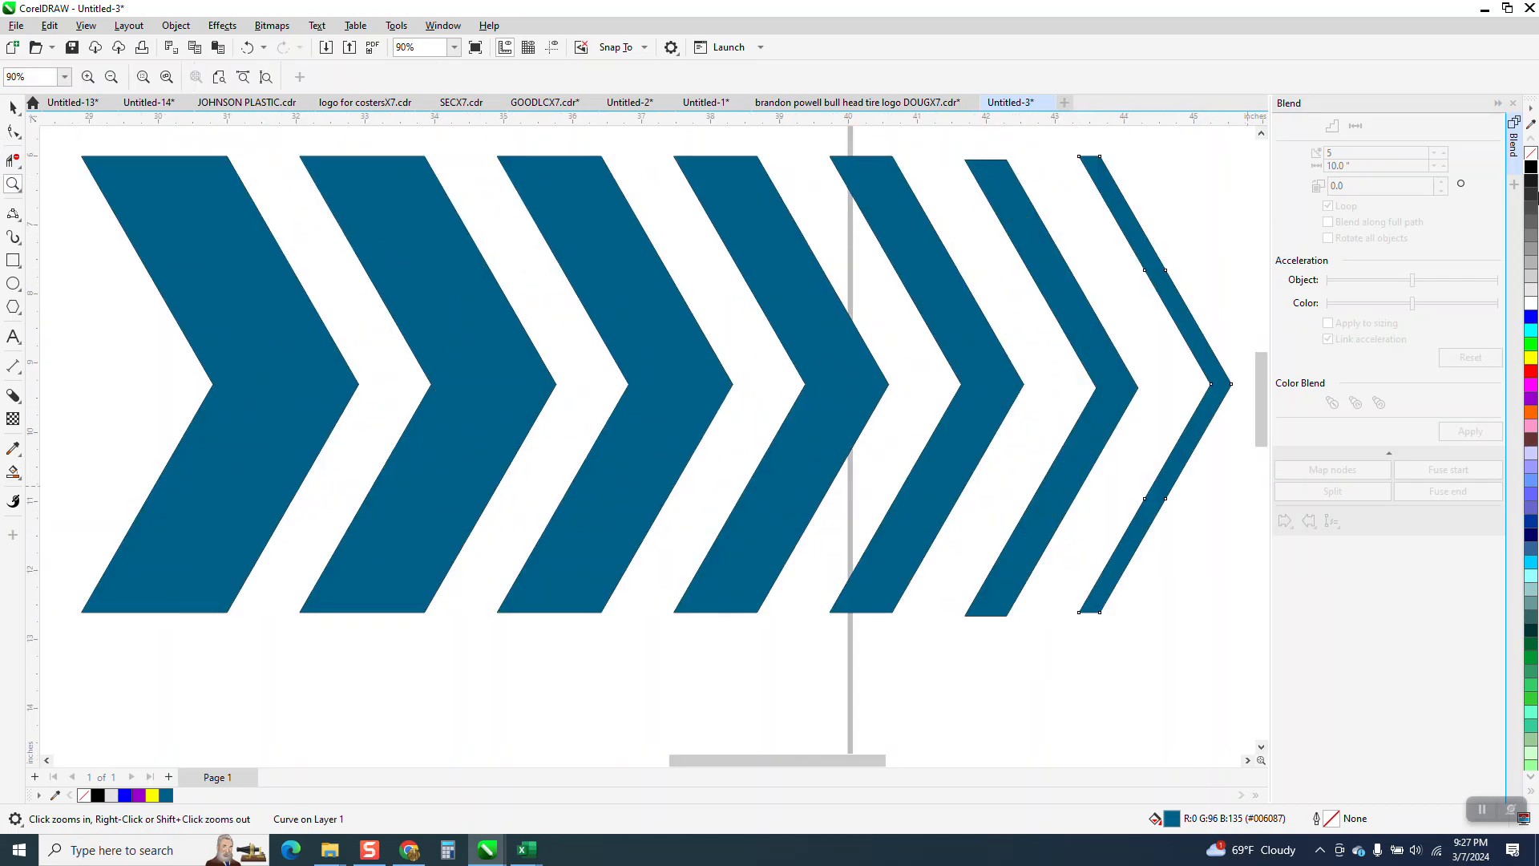
click(1514, 103)
scroll(393, 726, down, 1)
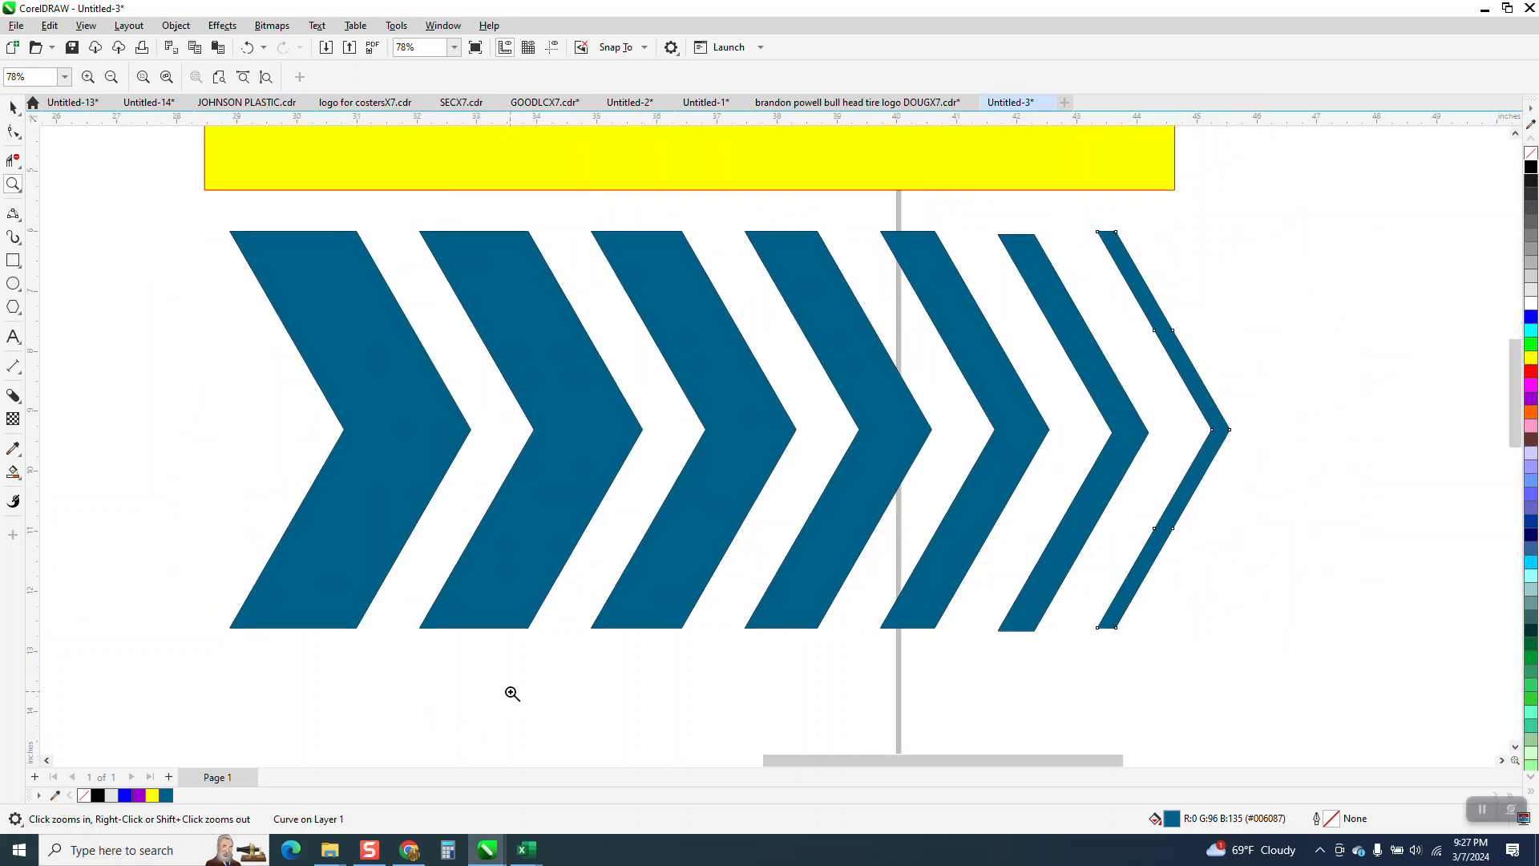